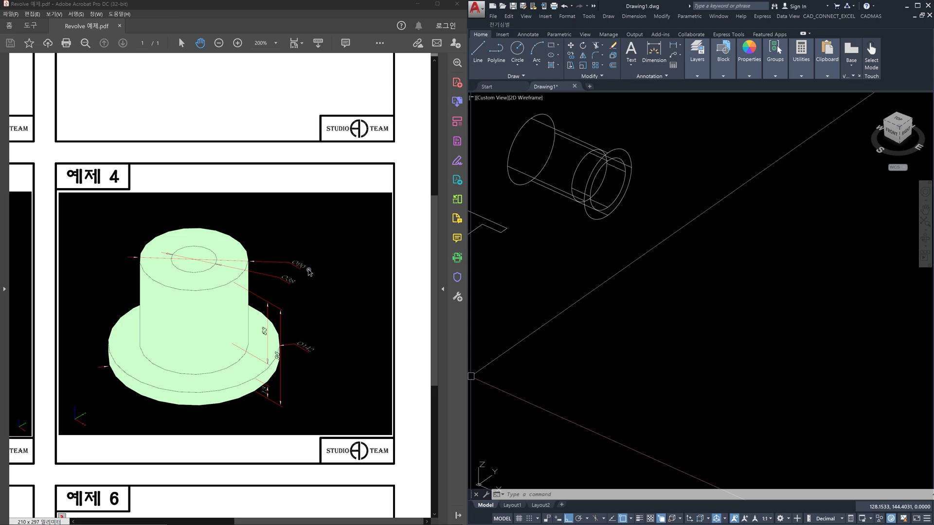
Step: Turn on the cross-section of the example 4 3D model in the PDF and open its section properties
{"action": "scroll", "coordinate": [308, 270], "scroll_direction": "up", "scroll_amount": 4}
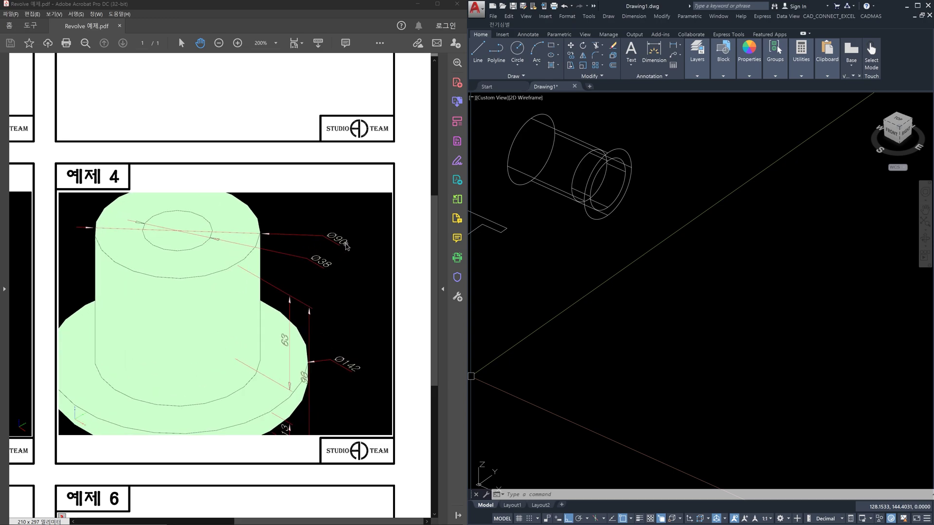
{"action": "scroll", "coordinate": [346, 246], "scroll_direction": "down", "scroll_amount": 3}
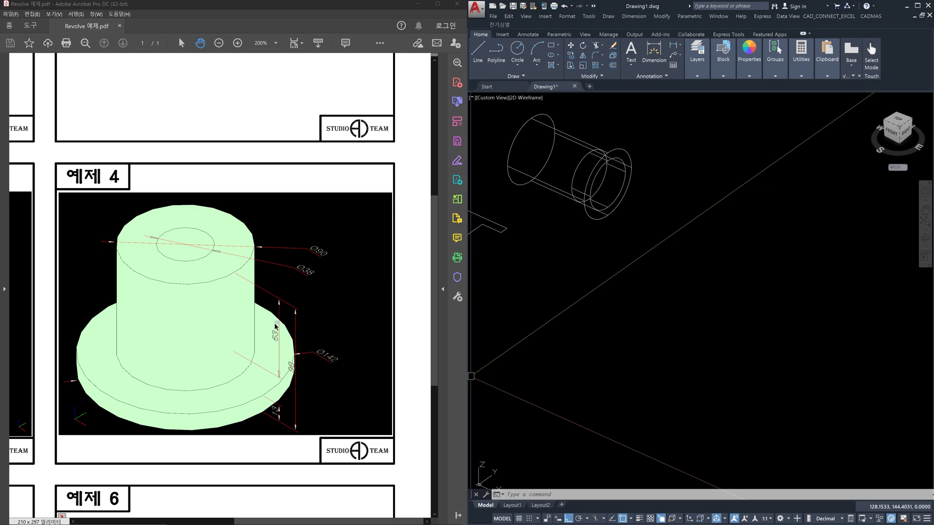
{"action": "left_click", "coordinate": [296, 295]}
{"action": "left_click_drag", "start_coordinate": [296, 294], "coordinate": [273, 311]}
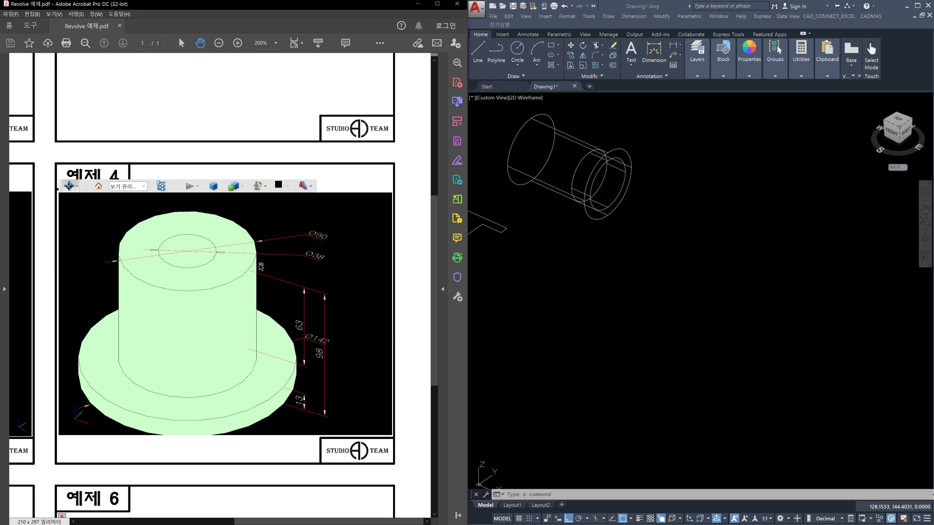
{"action": "left_click", "coordinate": [307, 187]}
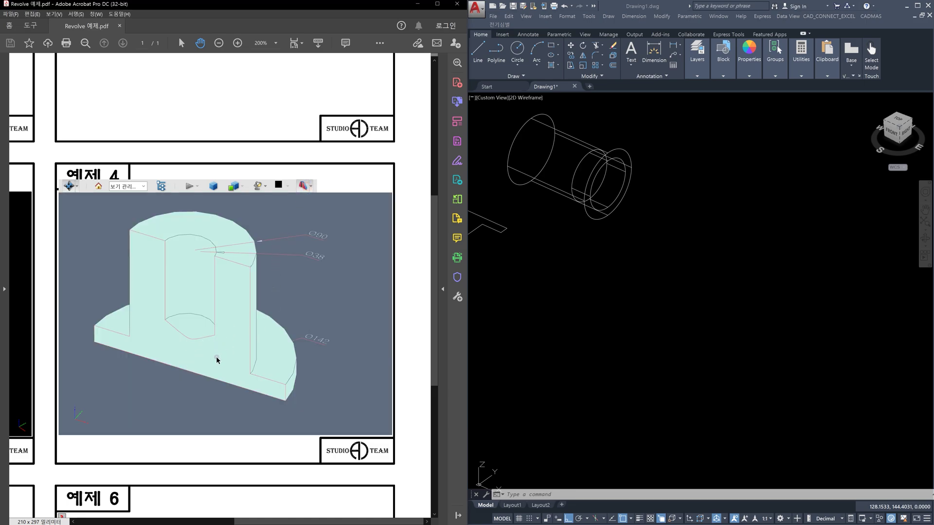
{"action": "left_click", "coordinate": [312, 187]}
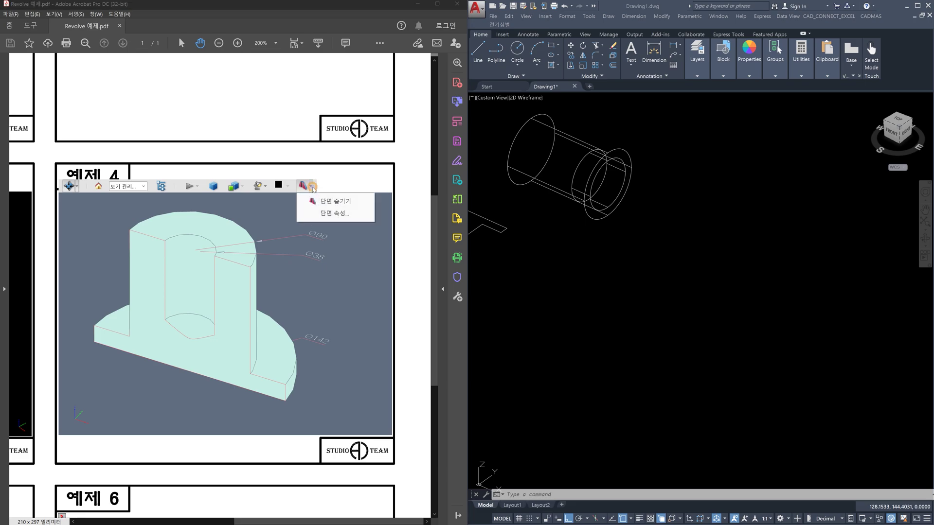
{"action": "left_click", "coordinate": [325, 213]}
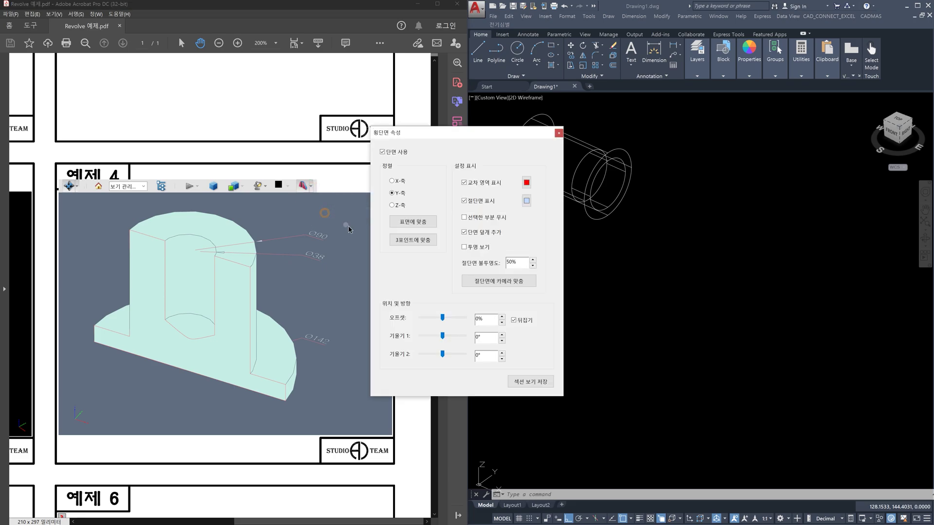
Step: Try X-axis and Z-axis cuts with flip and section capping turned off, and return to the flipped, capped Y-axis section
{"action": "left_click", "coordinate": [392, 181]}
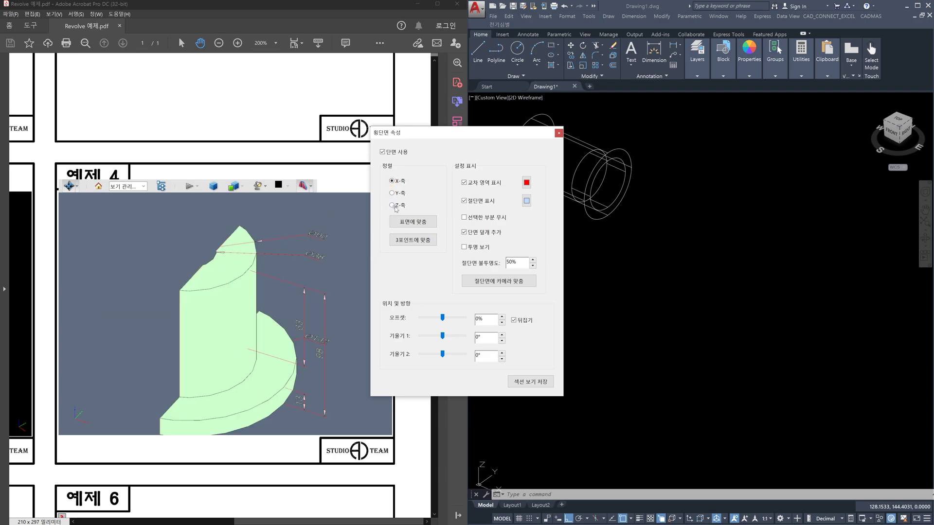
{"action": "left_click", "coordinate": [393, 205]}
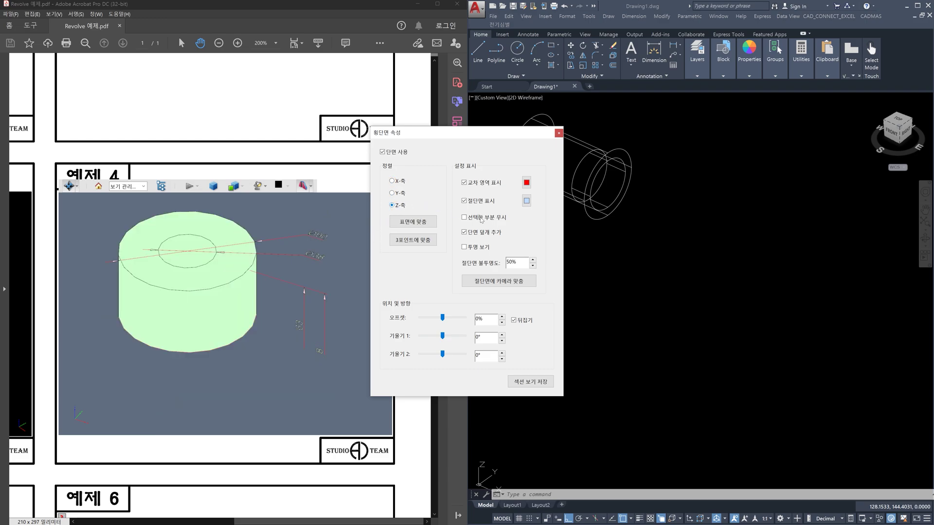
{"action": "left_click", "coordinate": [515, 321]}
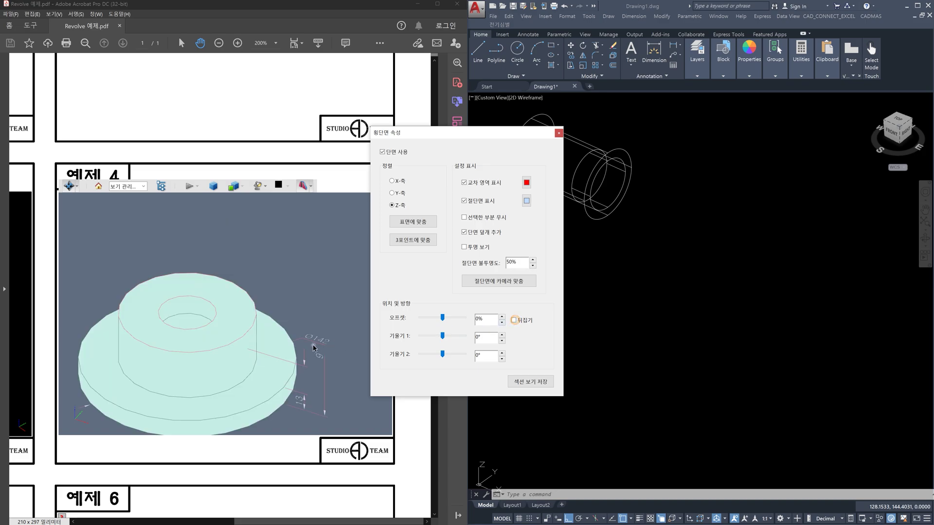
{"action": "left_click", "coordinate": [464, 233]}
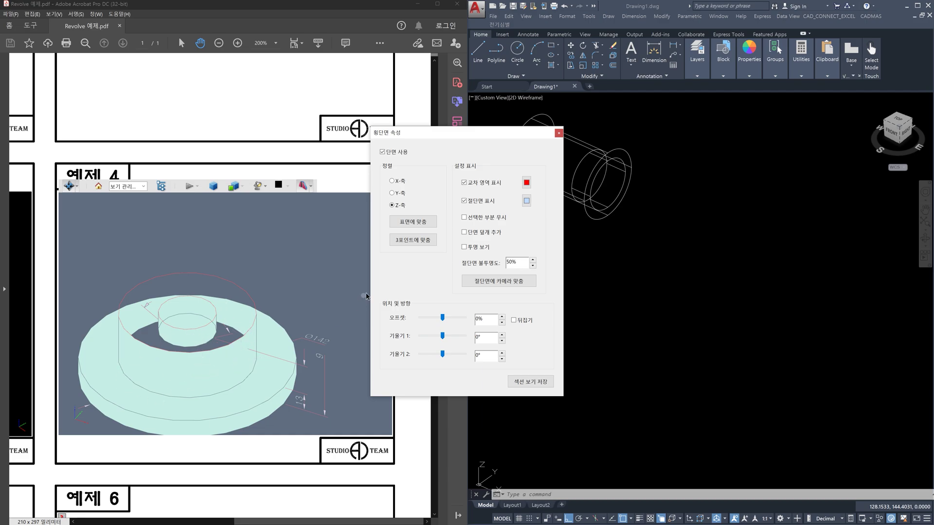
{"action": "left_click", "coordinate": [392, 193]}
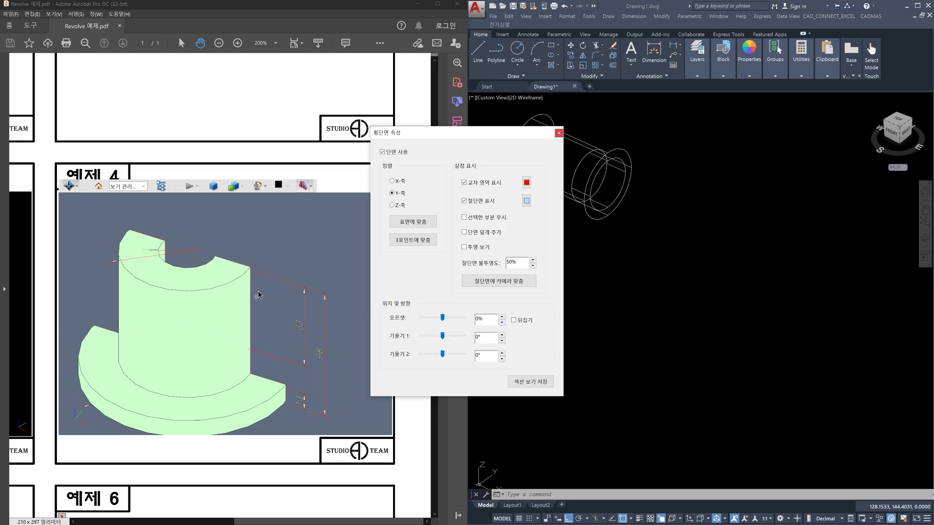
{"action": "left_click", "coordinate": [514, 320]}
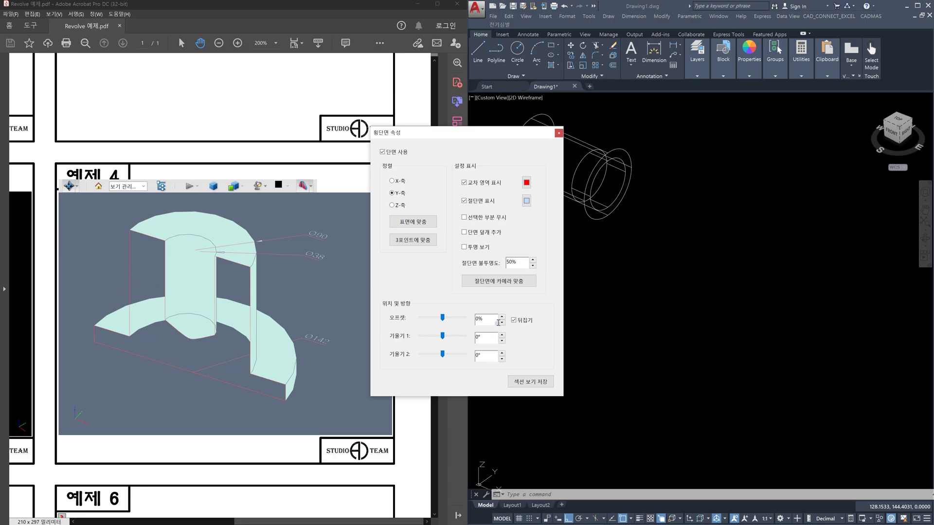
{"action": "left_click", "coordinate": [464, 232]}
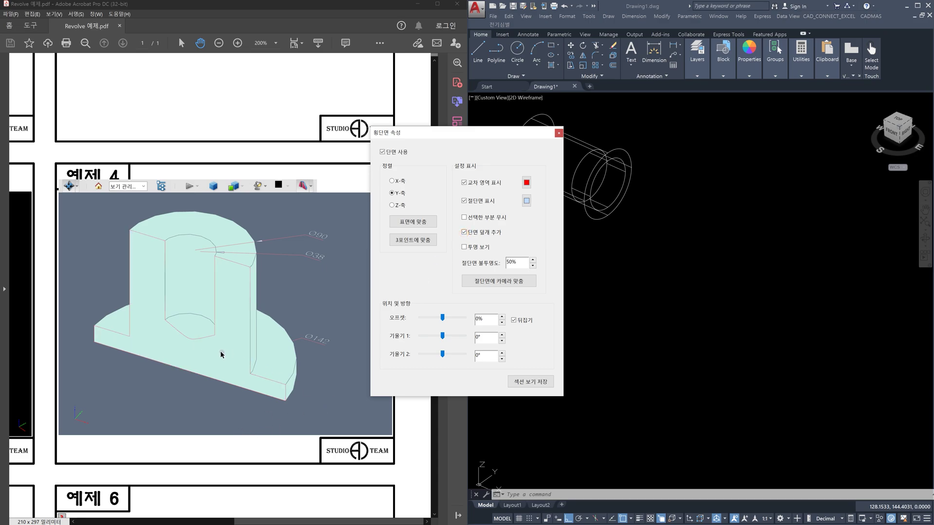
Step: Set the section offset to -3% so the cut shows the inner dimensions, and close the section properties
{"action": "left_click_drag", "start_coordinate": [177, 389], "coordinate": [227, 340]}
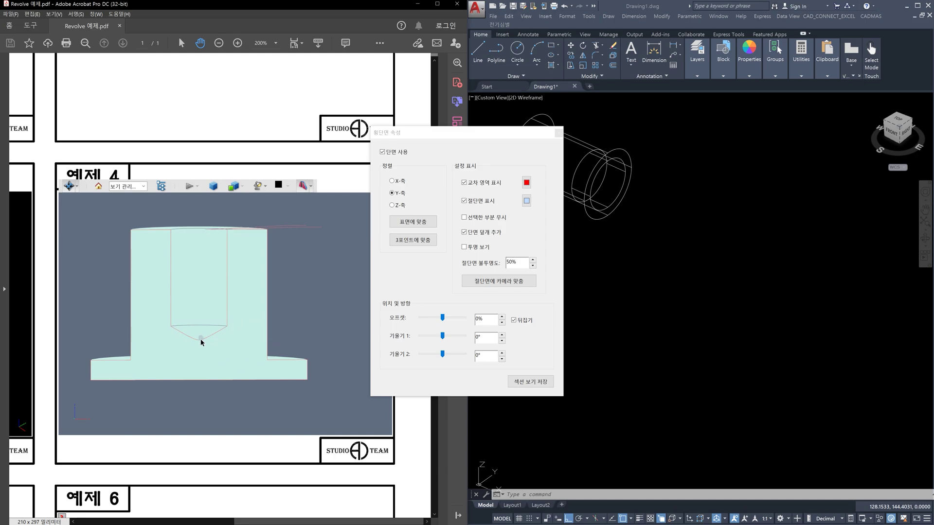
{"action": "left_click_drag", "start_coordinate": [282, 305], "coordinate": [280, 336]}
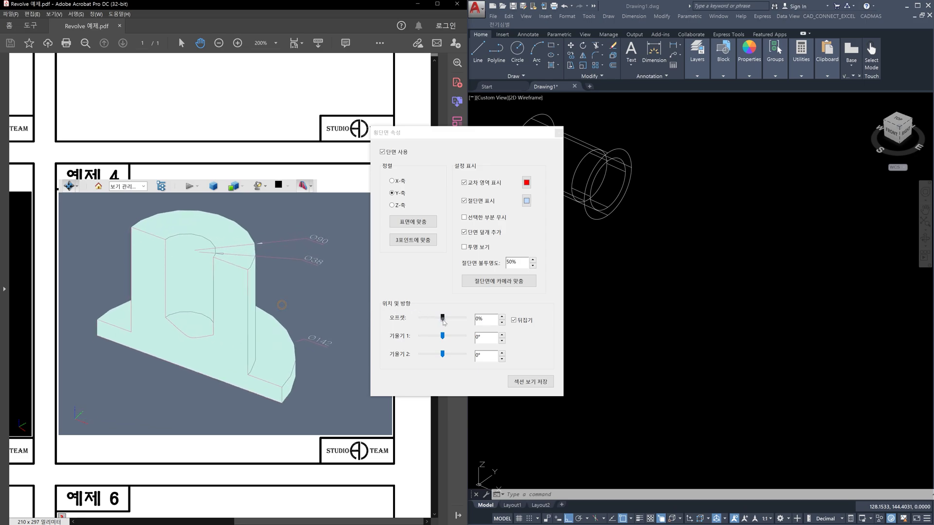
{"action": "left_click_drag", "start_coordinate": [442, 319], "coordinate": [441, 319]}
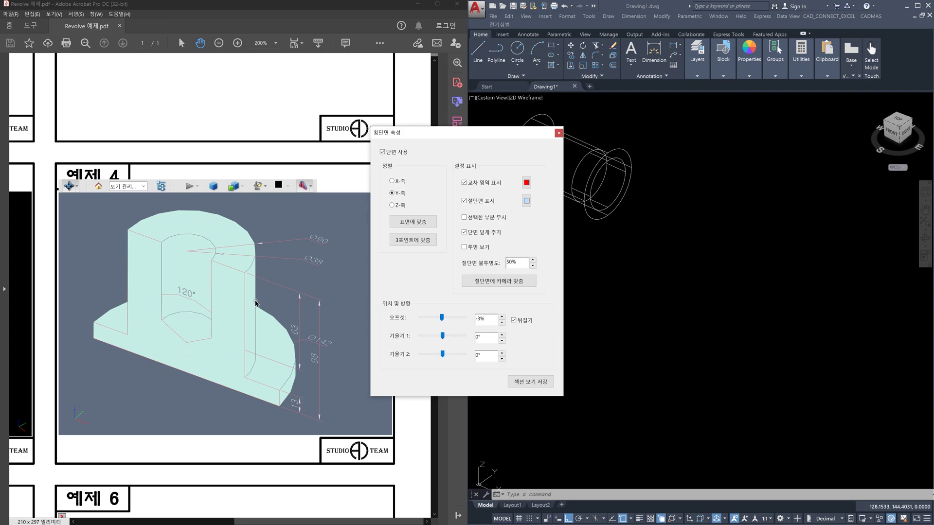
{"action": "mouse_move", "coordinate": [211, 338]}
{"action": "left_mouse_down"}
{"action": "mouse_move", "coordinate": [217, 345]}
{"action": "mouse_move", "coordinate": [243, 312]}
{"action": "mouse_move", "coordinate": [235, 326]}
{"action": "left_mouse_up"}
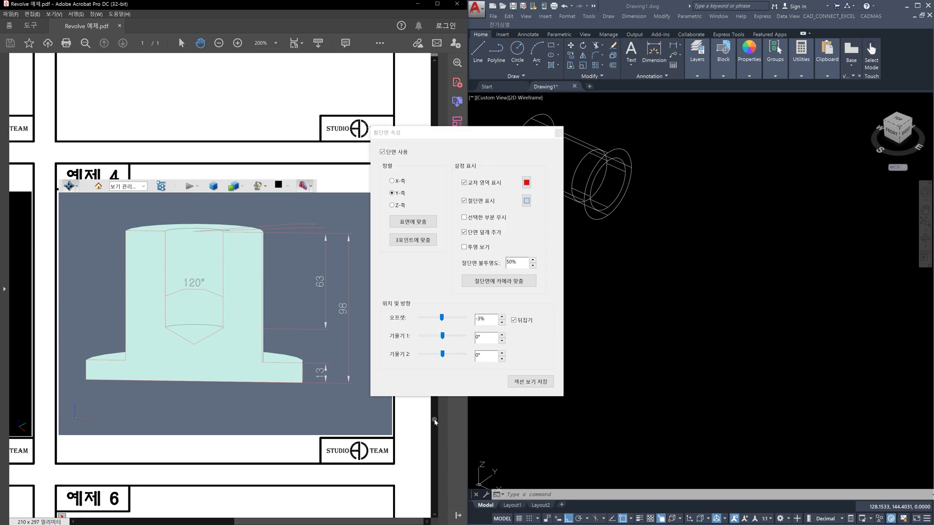
{"action": "left_click", "coordinate": [558, 132]}
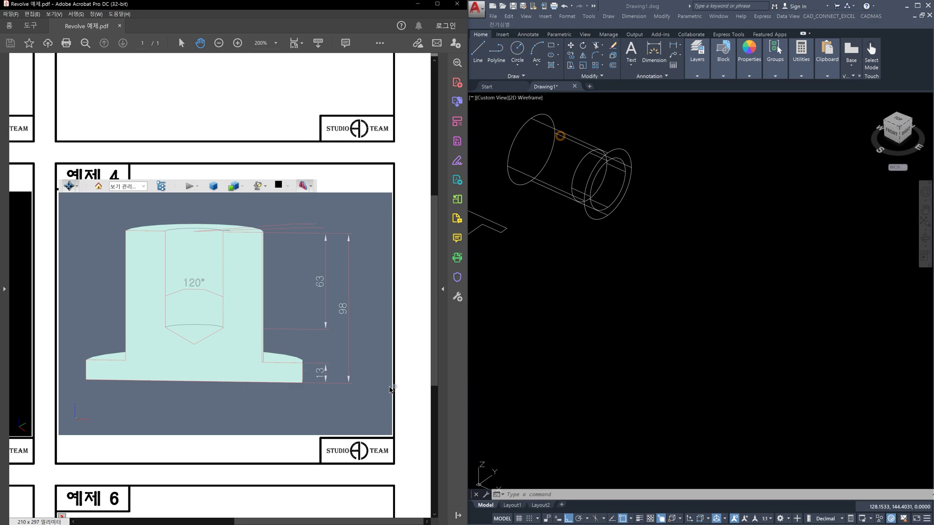
{"action": "left_click_drag", "start_coordinate": [322, 345], "coordinate": [191, 421]}
{"action": "left_click_drag", "start_coordinate": [227, 332], "coordinate": [212, 351]}
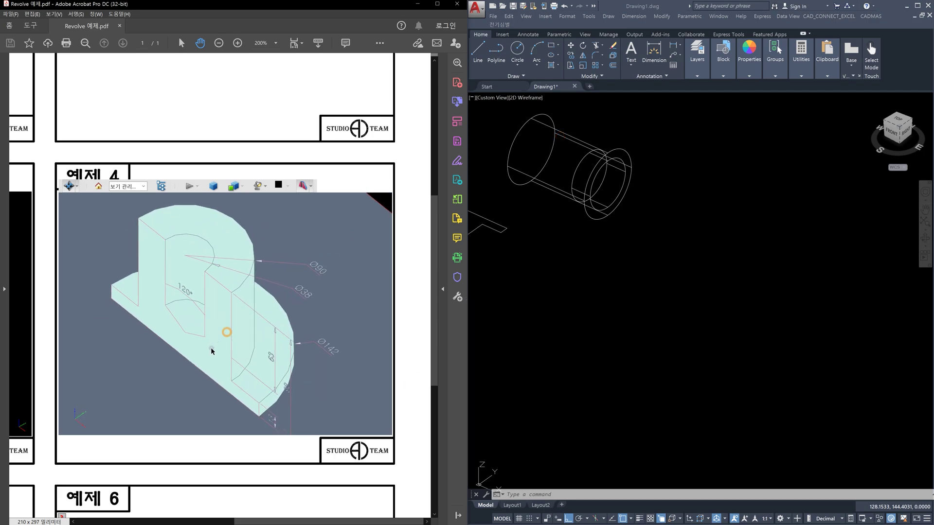
Step: Switch to AutoCAD and draw a circle with a diameter of 142 in the empty area beside the existing solids
{"action": "left_click", "coordinate": [641, 347]}
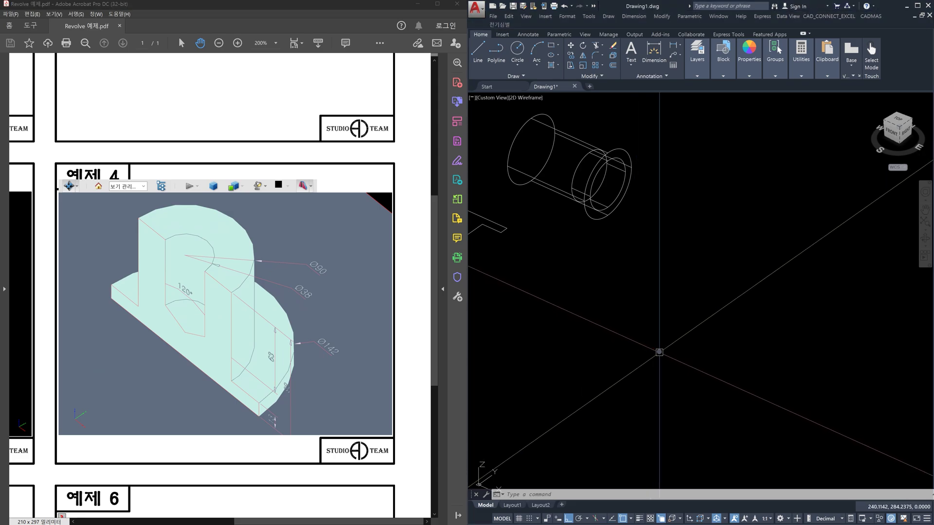
{"action": "middle_click_drag", "start_coordinate": [703, 359], "coordinate": [683, 347]}
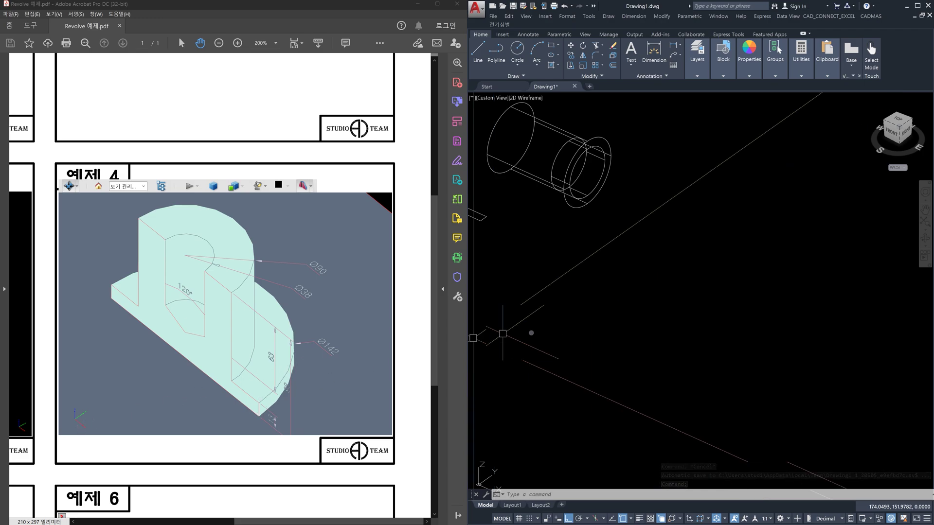
{"action": "scroll", "coordinate": [719, 330], "scroll_direction": "down", "scroll_amount": 2}
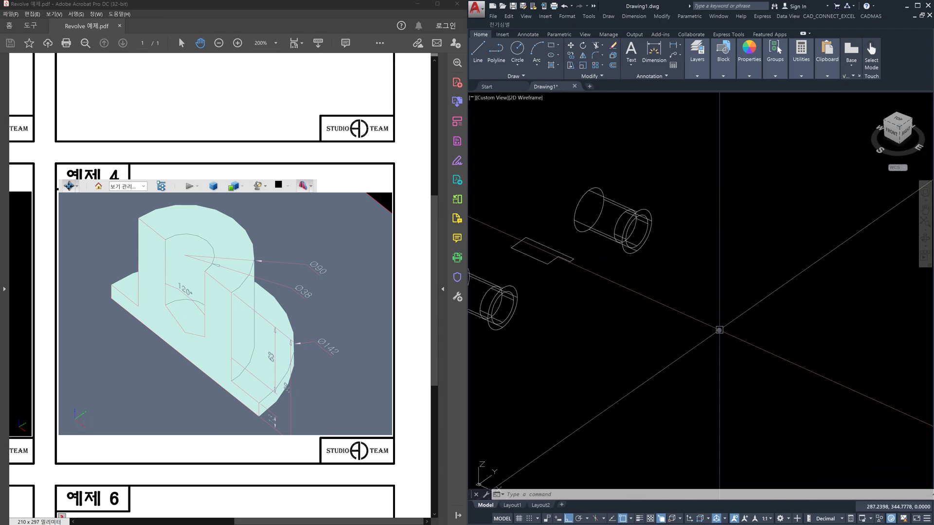
{"action": "middle_click_drag", "start_coordinate": [729, 329], "coordinate": [705, 307]}
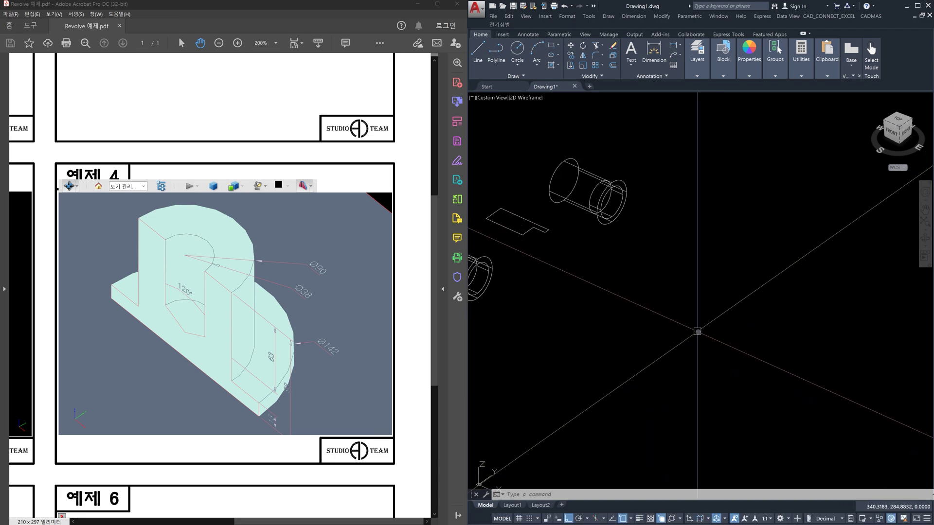
{"action": "type", "text": "c"}
{"action": "key", "text": "Return"}
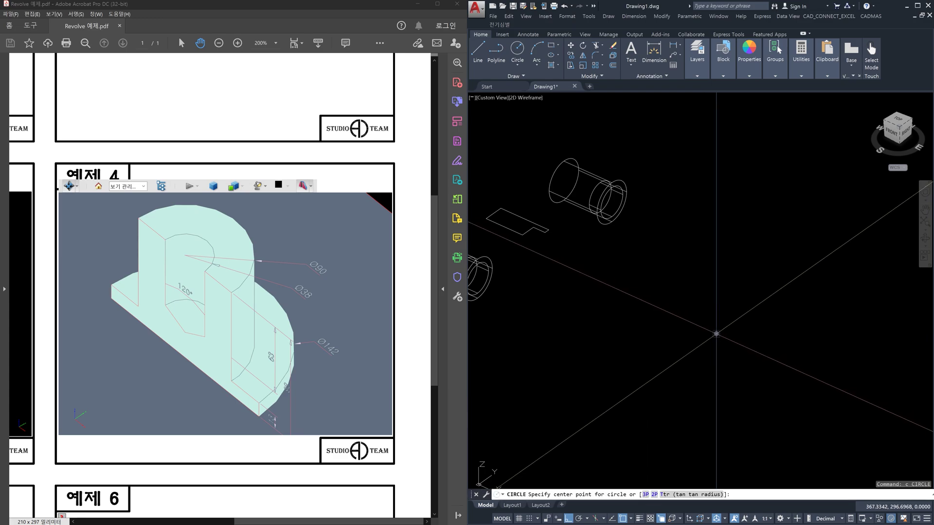
{"action": "left_click", "coordinate": [715, 334]}
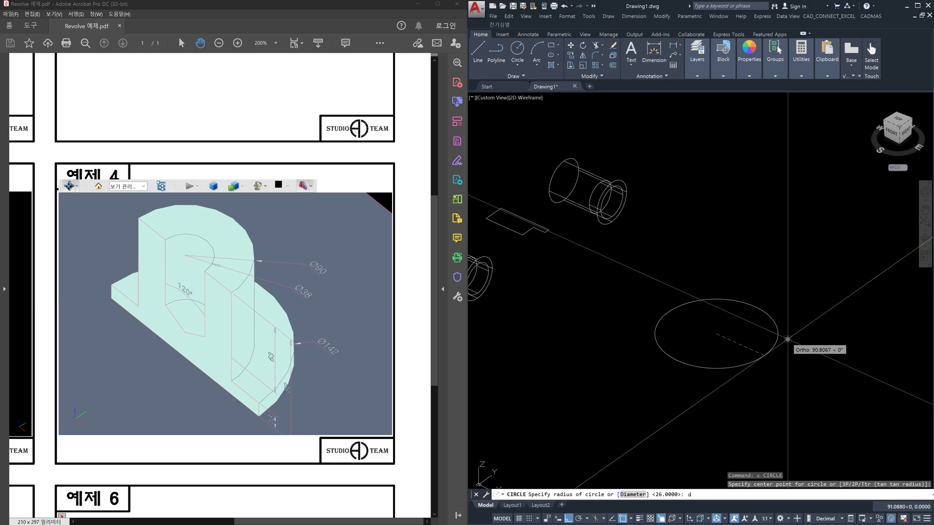
{"action": "key", "text": "Return"}
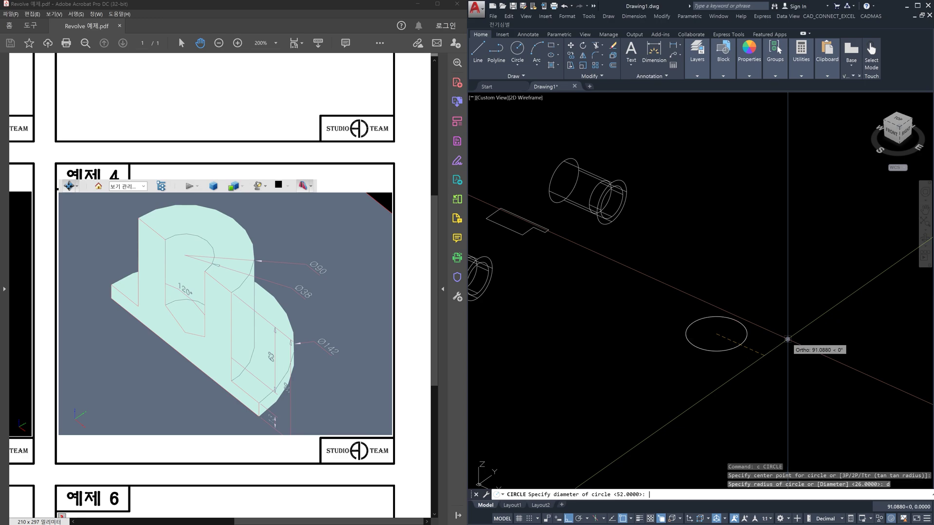
{"action": "key", "text": "Return"}
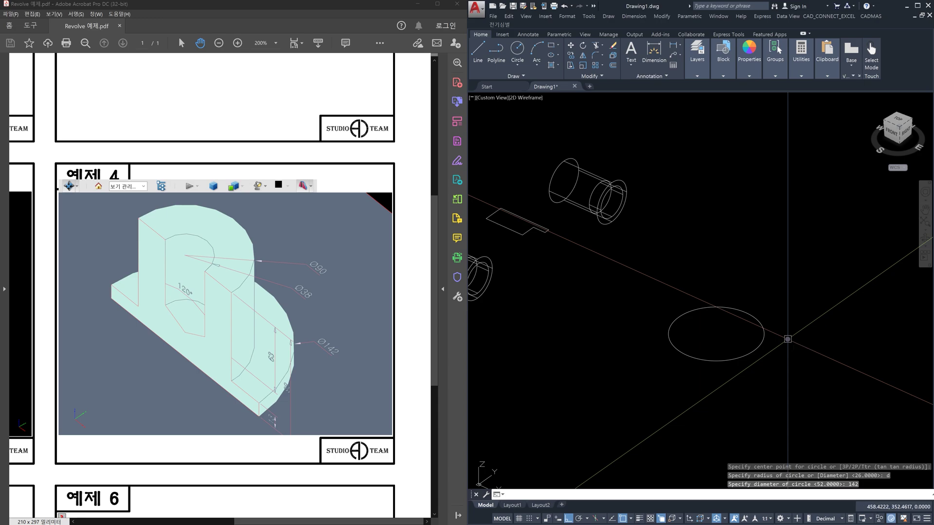
Step: Draw two more circles with radii of 45 and 19, concentric with the 142-diameter circle
{"action": "type", "text": "c"}
{"action": "key", "text": "Return"}
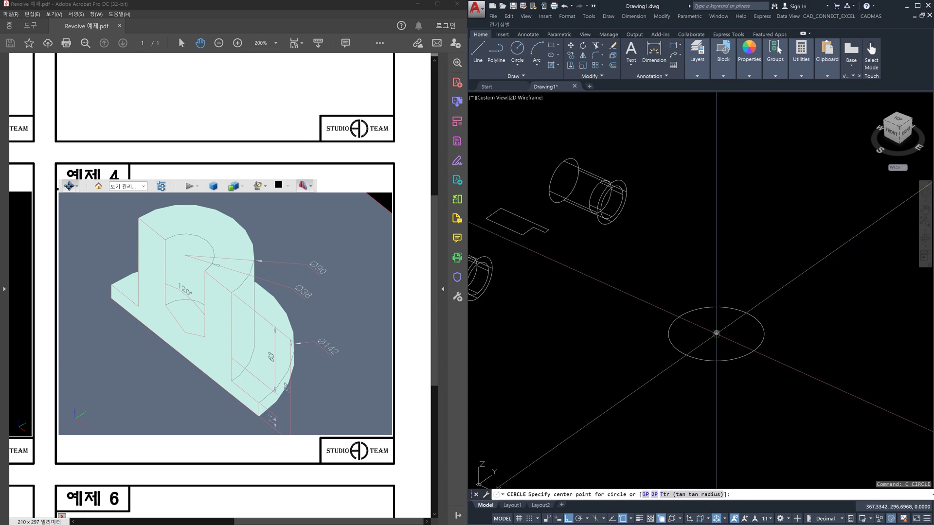
{"action": "left_click", "coordinate": [715, 333]}
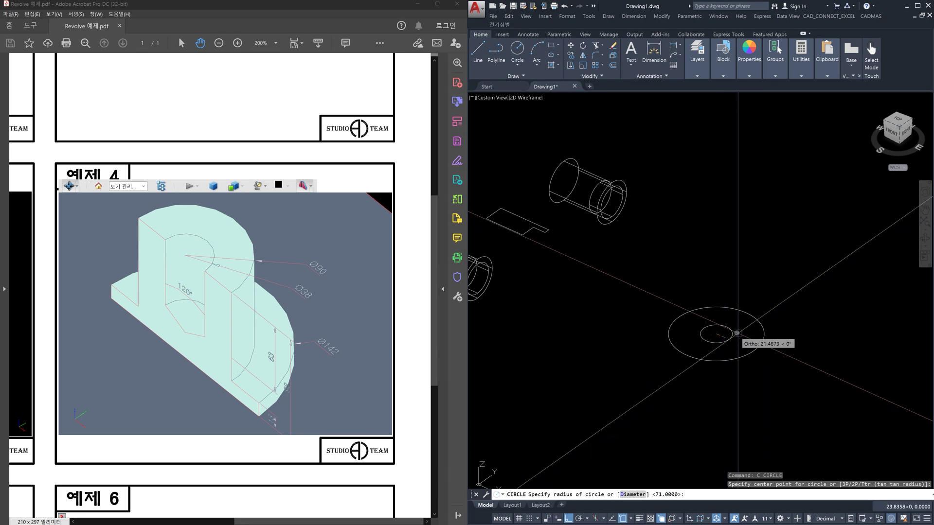
{"action": "key", "text": "Return"}
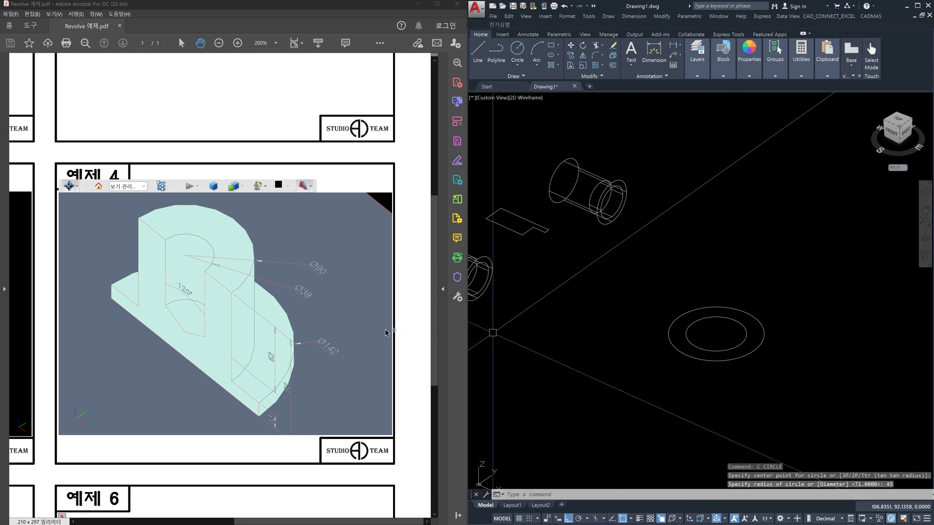
{"action": "key", "text": "Return"}
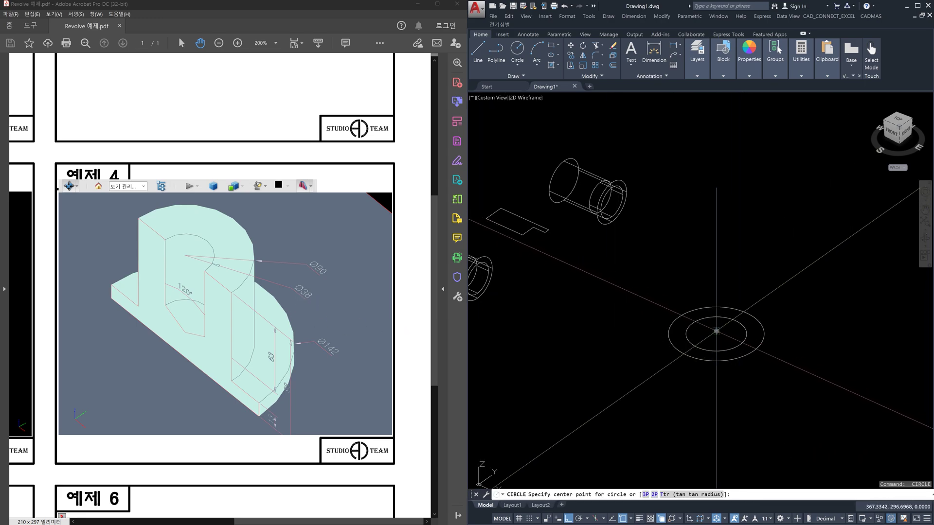
{"action": "left_click", "coordinate": [715, 331]}
{"action": "type", "text": "19"}
{"action": "key", "text": "Return"}
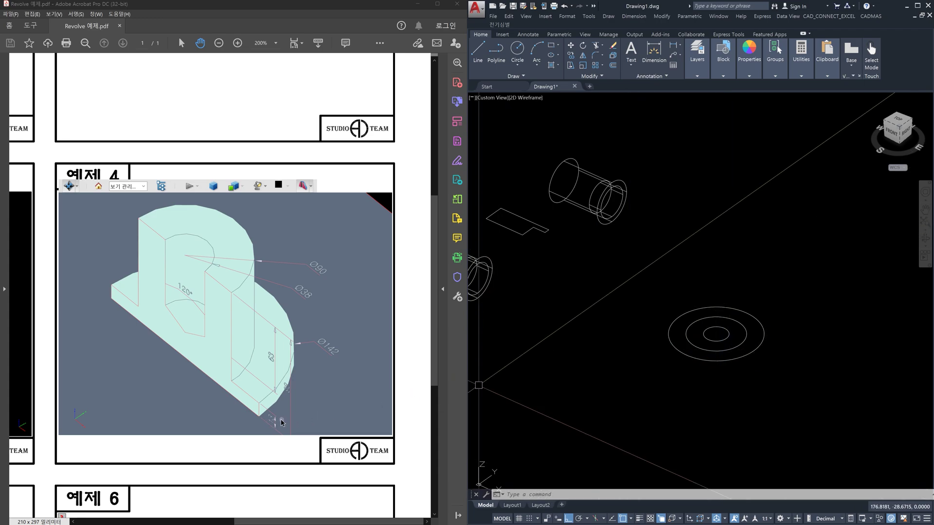
Step: Extrude the outermost circle to a height of 13
{"action": "type", "text": "ex"}
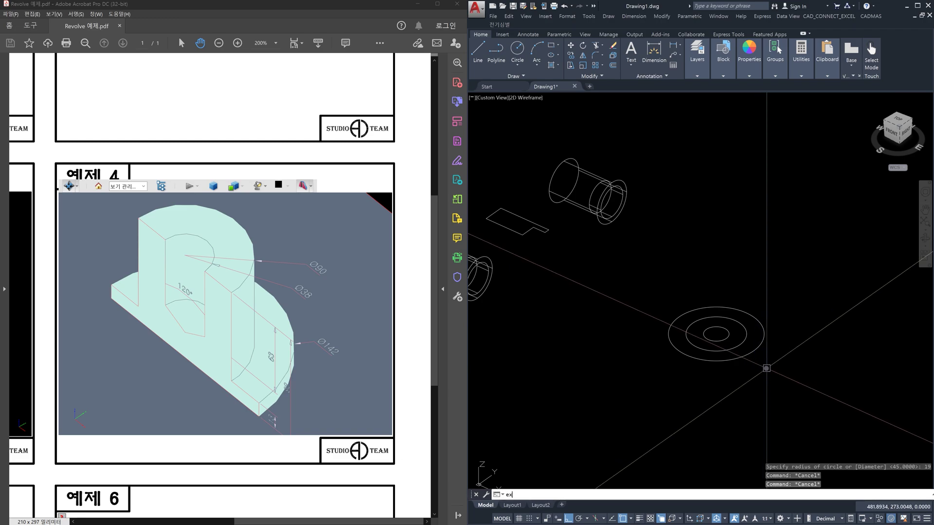
{"action": "type", "text": "t"}
{"action": "key", "text": "Return"}
{"action": "left_click", "coordinate": [748, 354]}
{"action": "key", "text": "Return"}
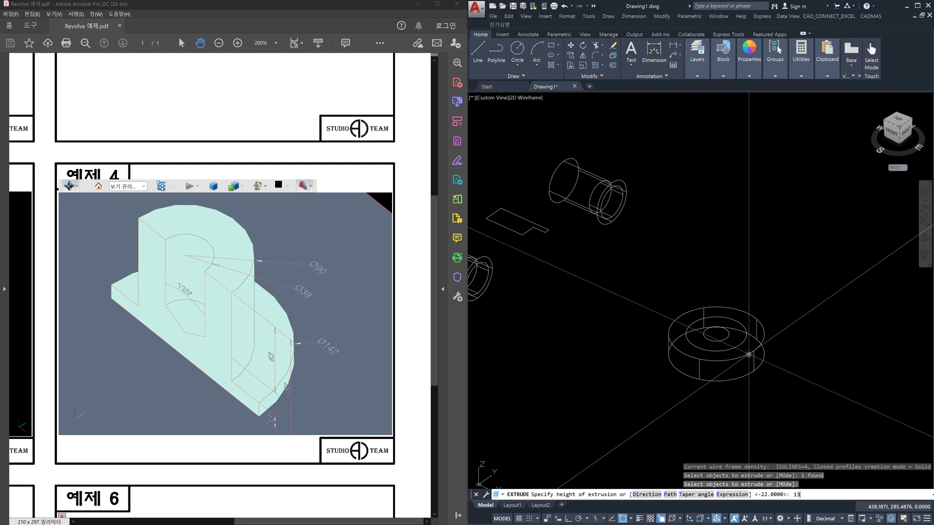
{"action": "type", "text": "13"}
{"action": "key", "text": "Return"}
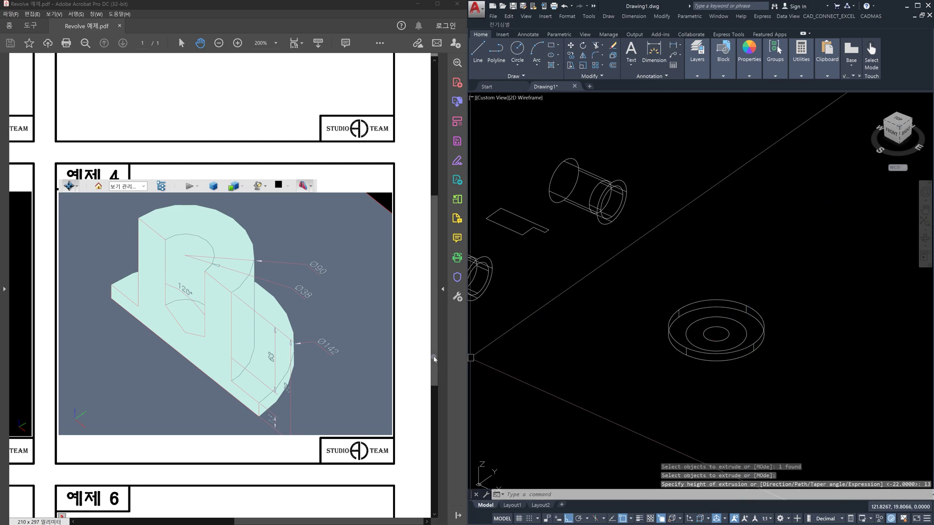
Step: Rotate the PDF's 3D model to expose its height dimensions, and extrude the middle circle in AutoCAD to a height of 98
{"action": "left_click", "coordinate": [296, 399]}
{"action": "mouse_move", "coordinate": [303, 389]}
{"action": "left_mouse_down"}
{"action": "mouse_move", "coordinate": [335, 350]}
{"action": "mouse_move", "coordinate": [303, 387]}
{"action": "left_mouse_up"}
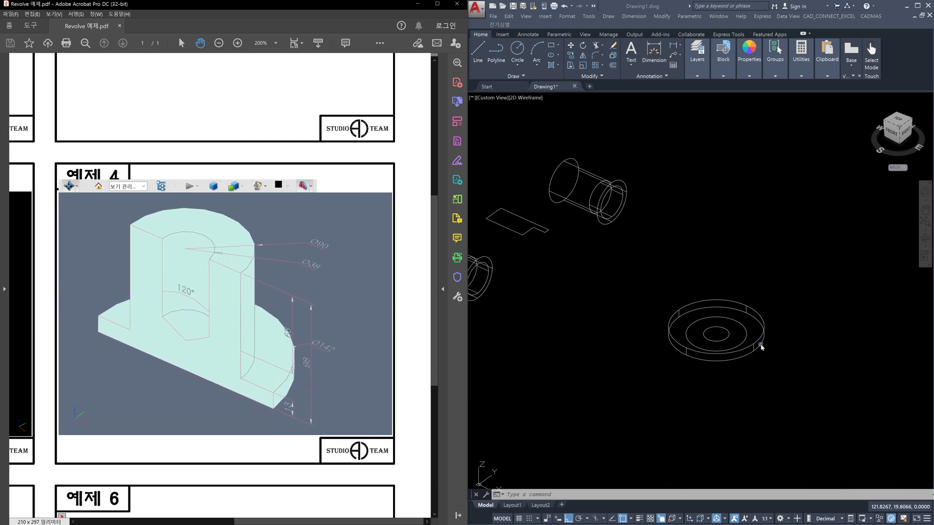
{"action": "left_click", "coordinate": [742, 380]}
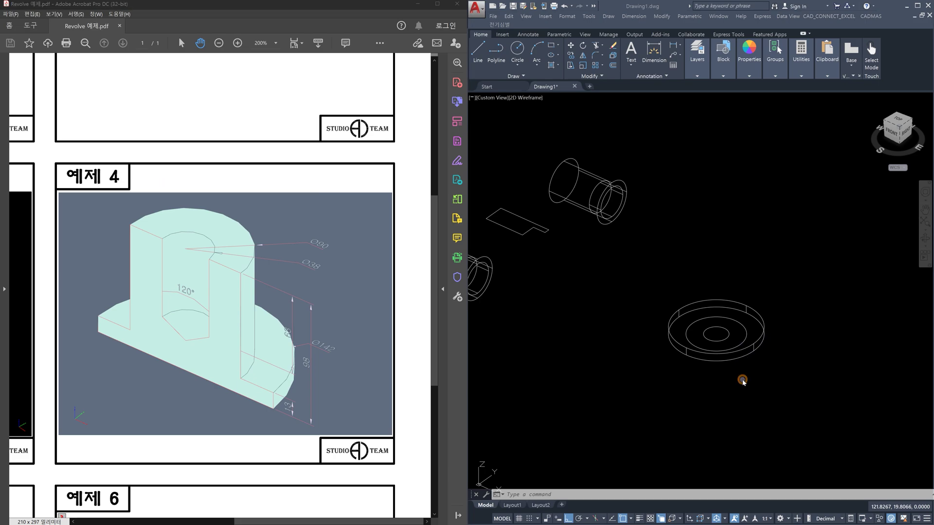
{"action": "type", "text": "ext"}
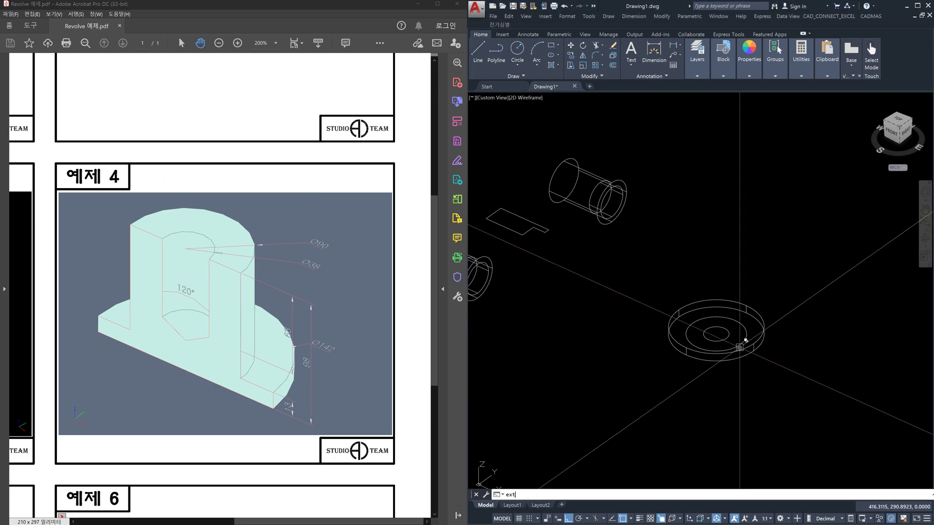
{"action": "key", "text": "Return"}
{"action": "left_click", "coordinate": [744, 337]}
{"action": "key", "text": "Return"}
{"action": "type", "text": "98"}
{"action": "key", "text": "Return"}
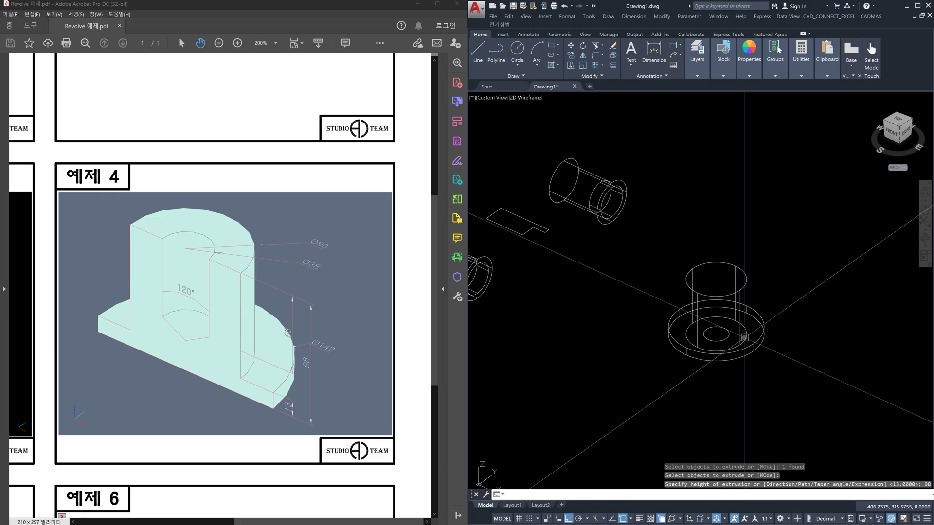
Step: Rotate the PDF model to read the hole depth, and extrude the innermost circle in AutoCAD to a height of 63
{"action": "left_click_drag", "start_coordinate": [343, 321], "coordinate": [318, 340]}
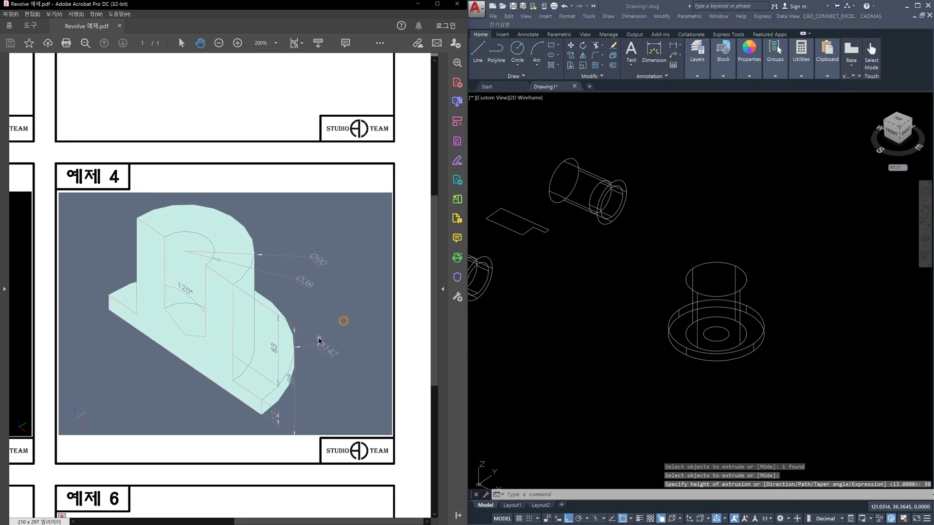
{"action": "left_click", "coordinate": [776, 378]}
{"action": "type", "text": "ext"}
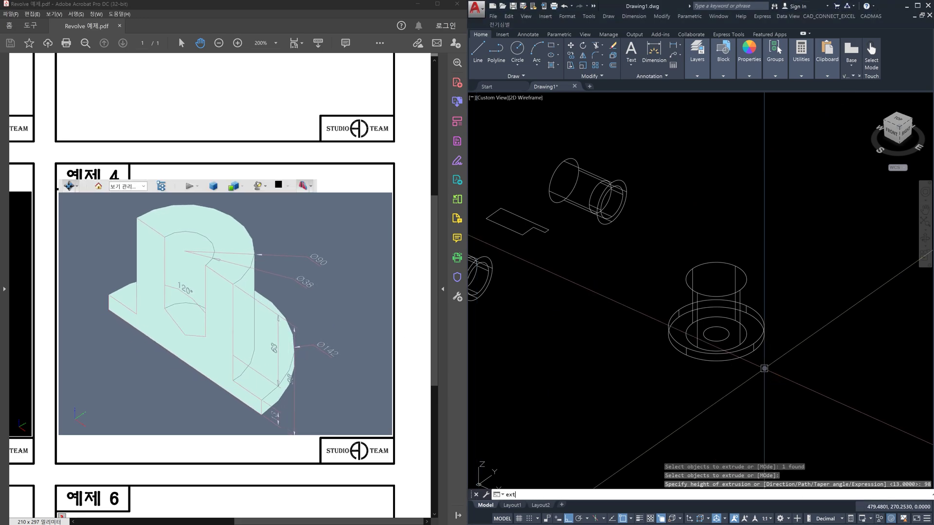
{"action": "key", "text": "Escape"}
{"action": "type", "text": "ext"}
{"action": "key", "text": "Return"}
{"action": "left_click", "coordinate": [723, 338]}
{"action": "key", "text": "Return"}
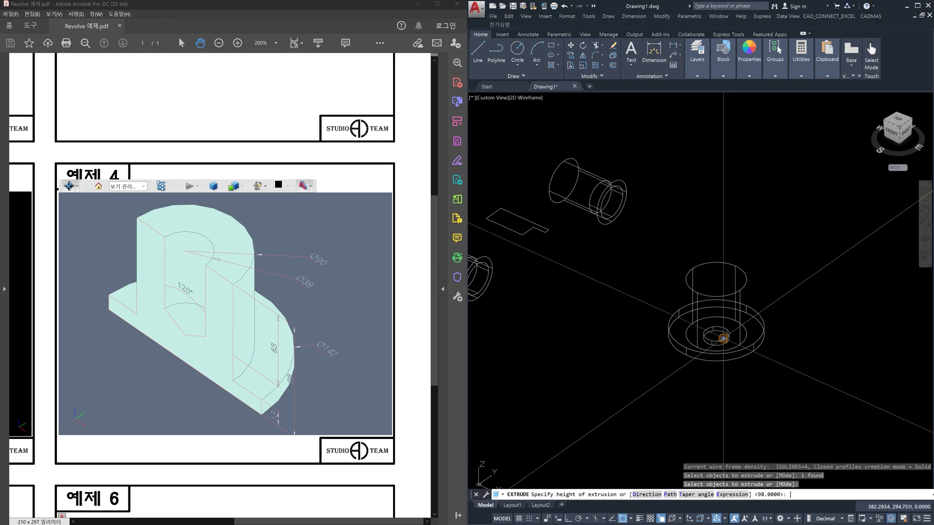
{"action": "type", "text": "63"}
{"action": "key", "text": "Return"}
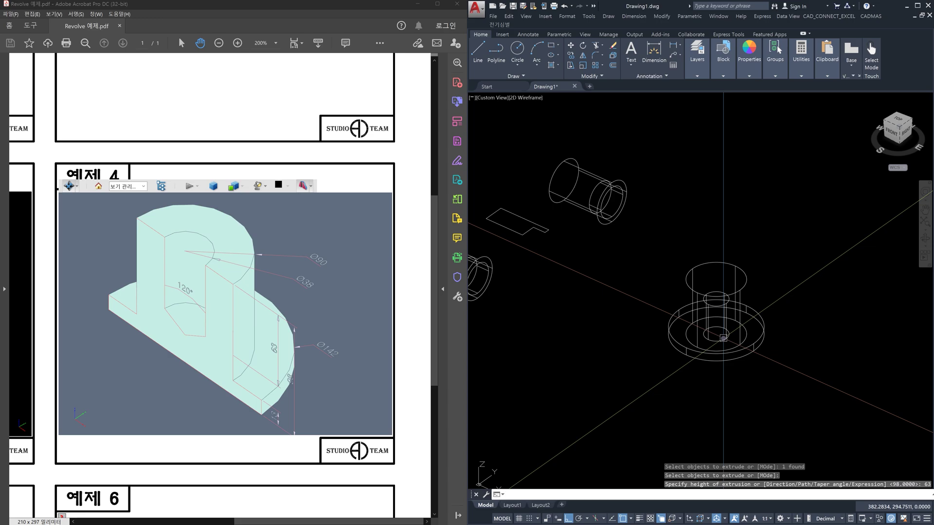
Step: Move the innermost cylinder from its top centre to the top centre of the 98-high cylinder
{"action": "scroll", "coordinate": [723, 338], "scroll_direction": "up", "scroll_amount": 5}
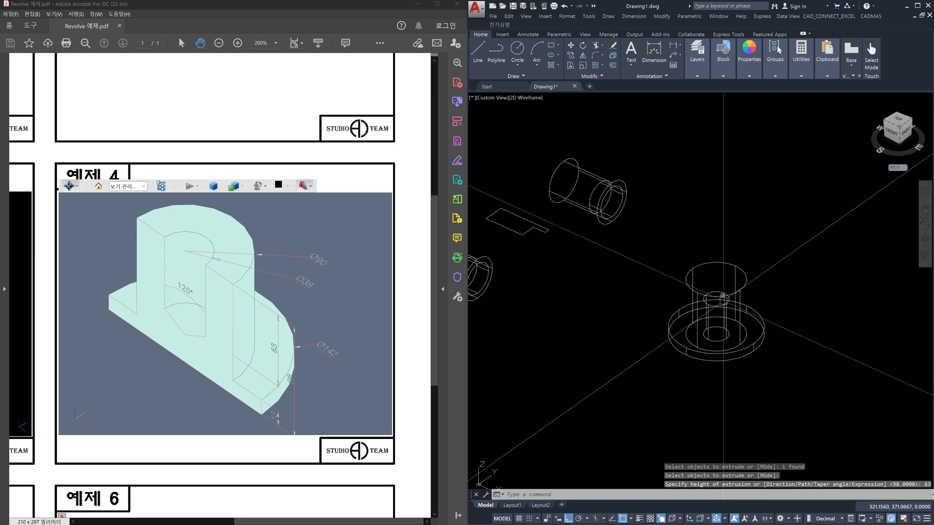
{"action": "type", "text": "ㅁ"}
{"action": "key", "text": "Return"}
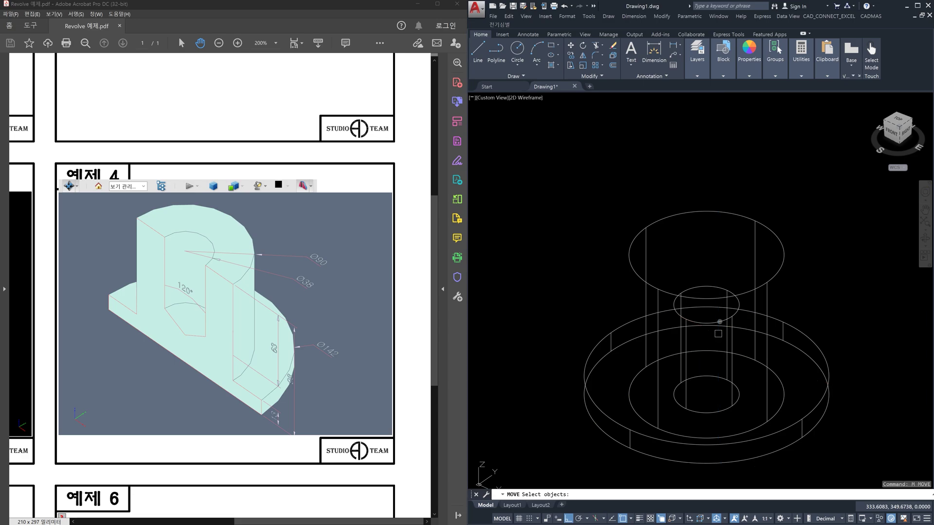
{"action": "left_click", "coordinate": [733, 325]}
{"action": "key", "text": "Return"}
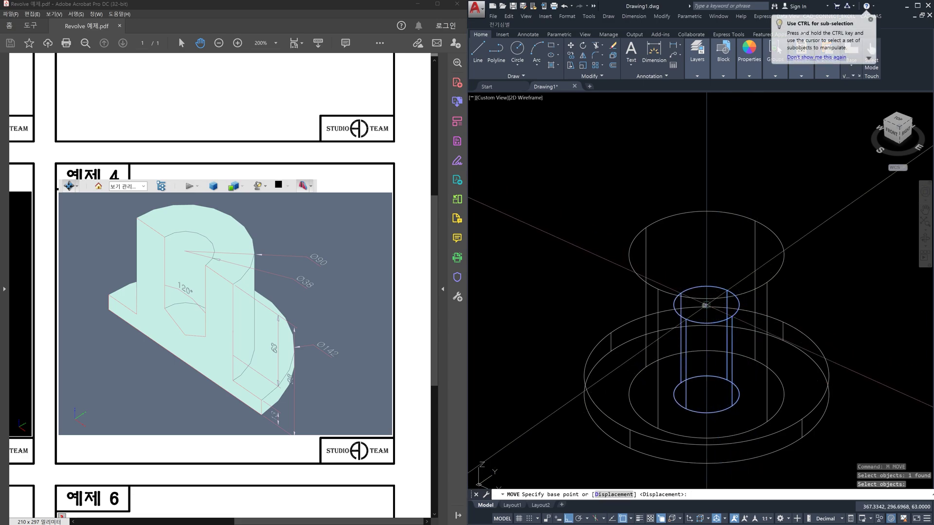
{"action": "left_click", "coordinate": [705, 305]}
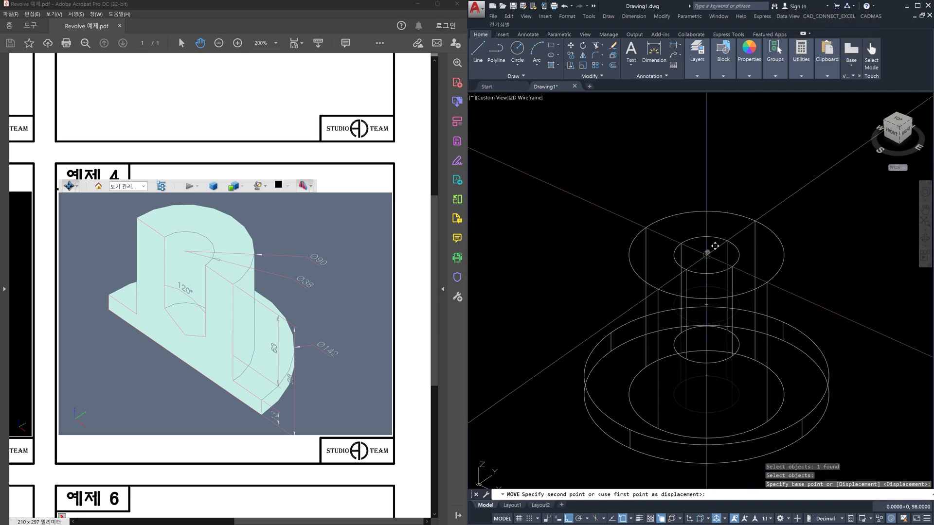
{"action": "key", "text": "Escape"}
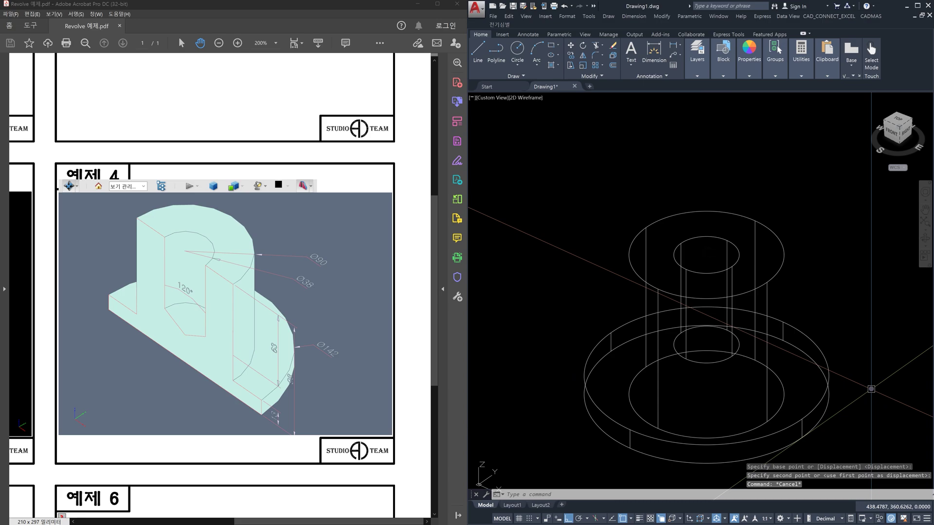
{"action": "key", "text": "Escape"}
{"action": "key", "text": "Escape"}
Step: Union the flange disc and the 98-high cylinder into one solid, leaving out the innermost cylinder
{"action": "middle_click_drag", "start_coordinate": [871, 389], "coordinate": [823, 327]}
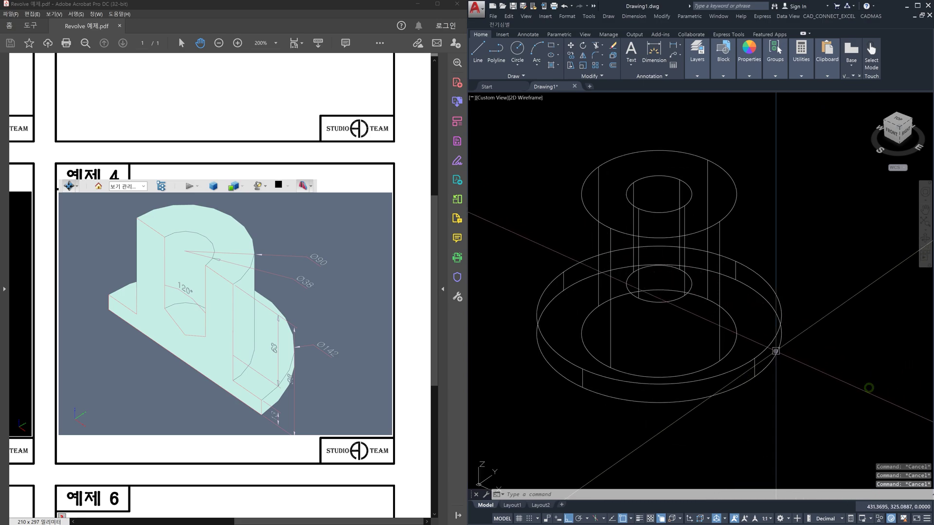
{"action": "left_click", "coordinate": [771, 343]}
{"action": "left_click", "coordinate": [736, 334]}
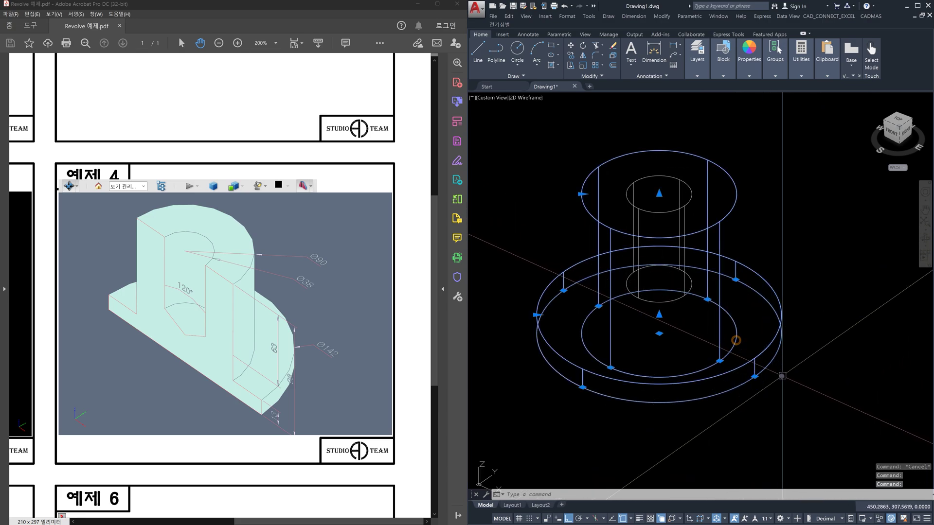
{"action": "key", "text": "Escape"}
{"action": "key", "text": "Escape"}
{"action": "type", "text": "u"}
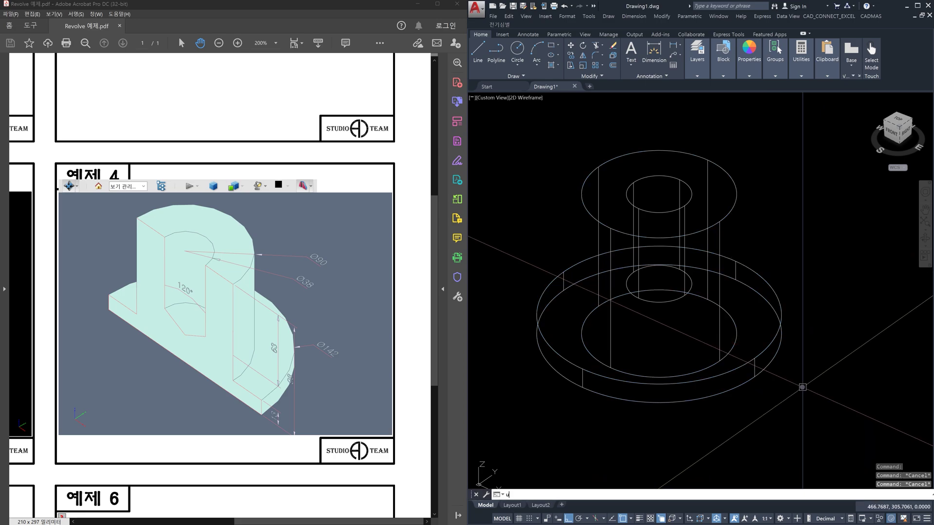
{"action": "type", "text": "ni"}
{"action": "key", "text": "Return"}
{"action": "left_click", "coordinate": [810, 400]}
{"action": "left_click", "coordinate": [737, 365]}
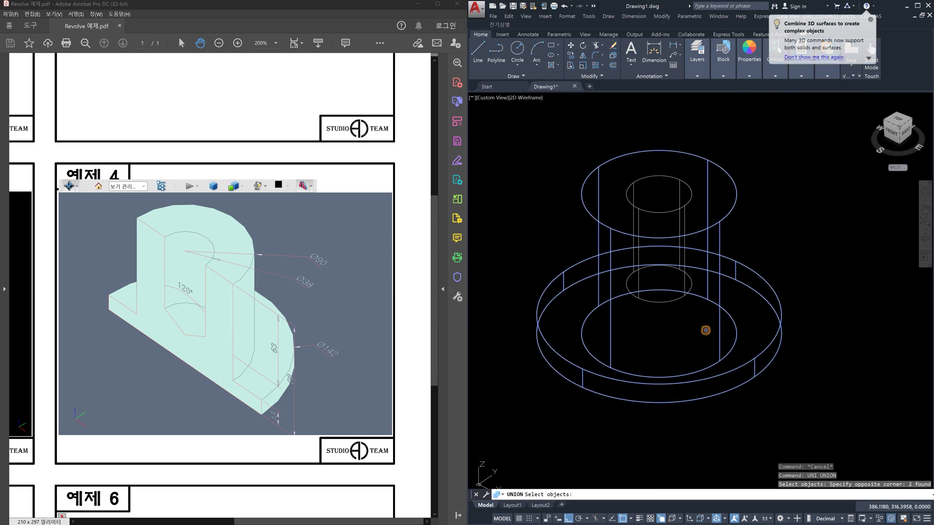
{"action": "key", "text": "Return"}
Step: Subtract the innermost cylinder from the combined flange body to form the blind hole
{"action": "left_click", "coordinate": [688, 194]}
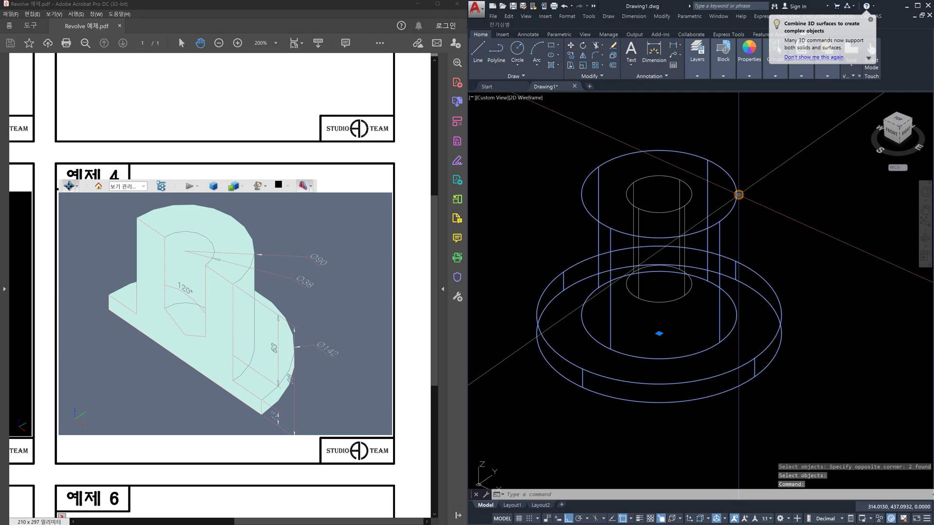
{"action": "left_click", "coordinate": [688, 194]}
{"action": "key", "text": "Escape"}
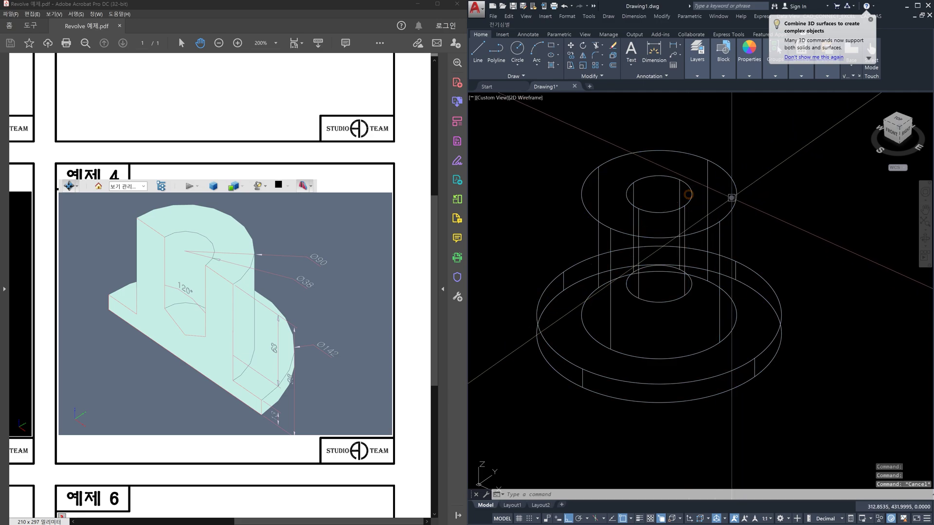
{"action": "left_click", "coordinate": [688, 196]}
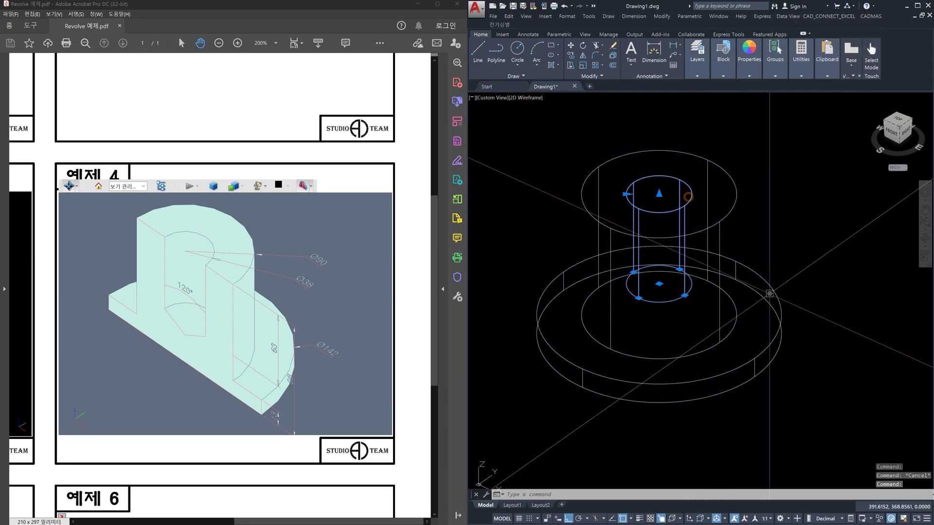
{"action": "key", "text": "Escape"}
{"action": "type", "text": "su"}
{"action": "key", "text": "Return"}
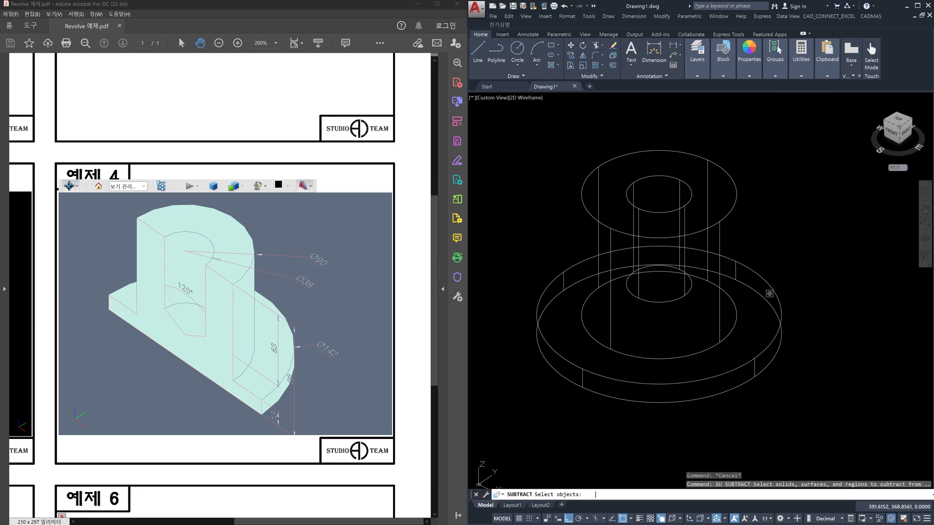
{"action": "left_click", "coordinate": [738, 211]}
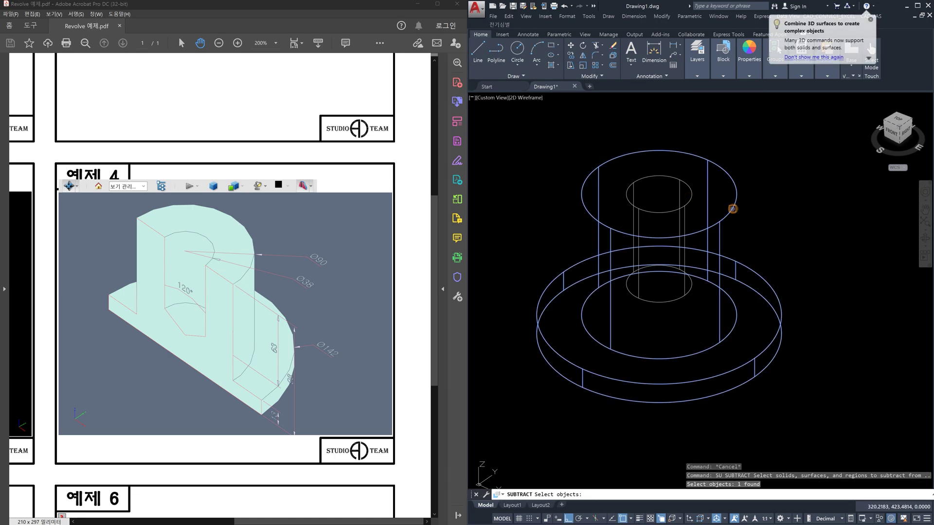
{"action": "key", "text": "Return"}
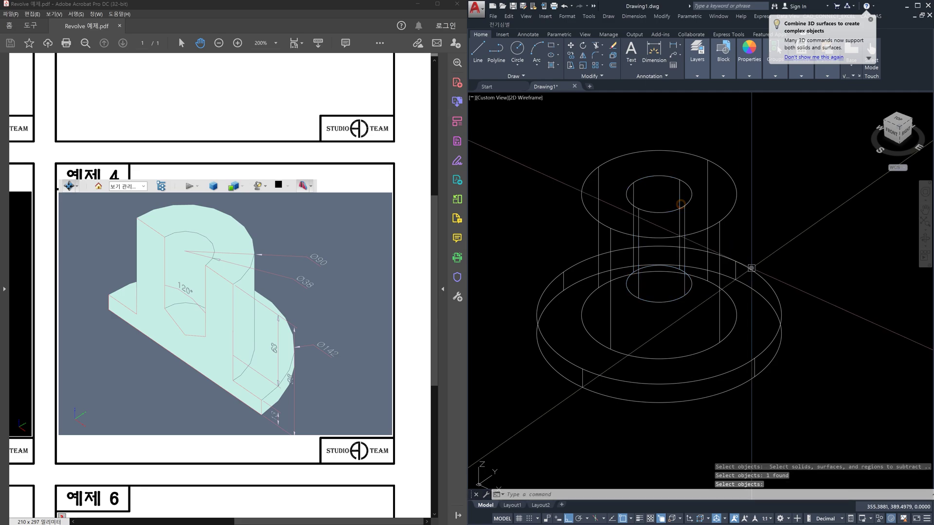
{"action": "left_click", "coordinate": [824, 290]}
{"action": "key", "text": "Escape"}
{"action": "key", "text": "Escape"}
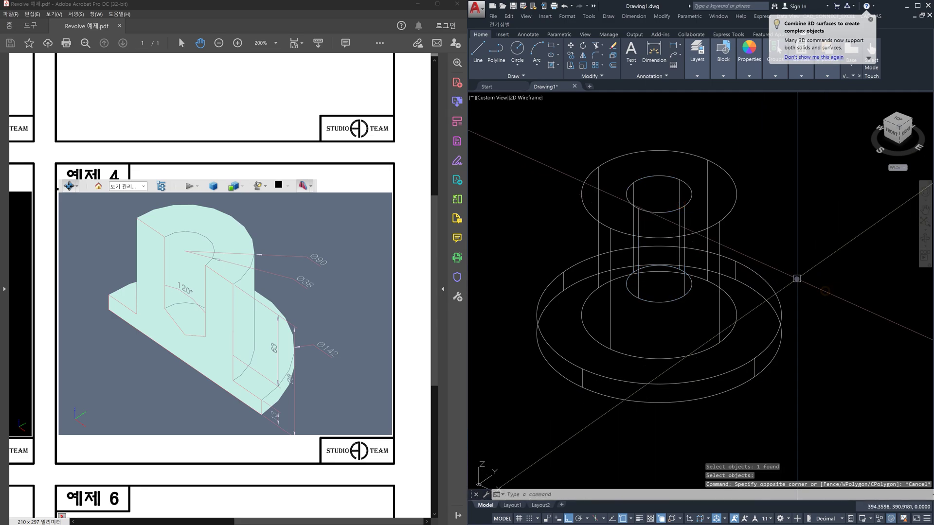
Step: Check the hole from the front, and draw a circle with a radius of 19 centred on the hole's bottom face
{"action": "left_click", "coordinate": [891, 134]}
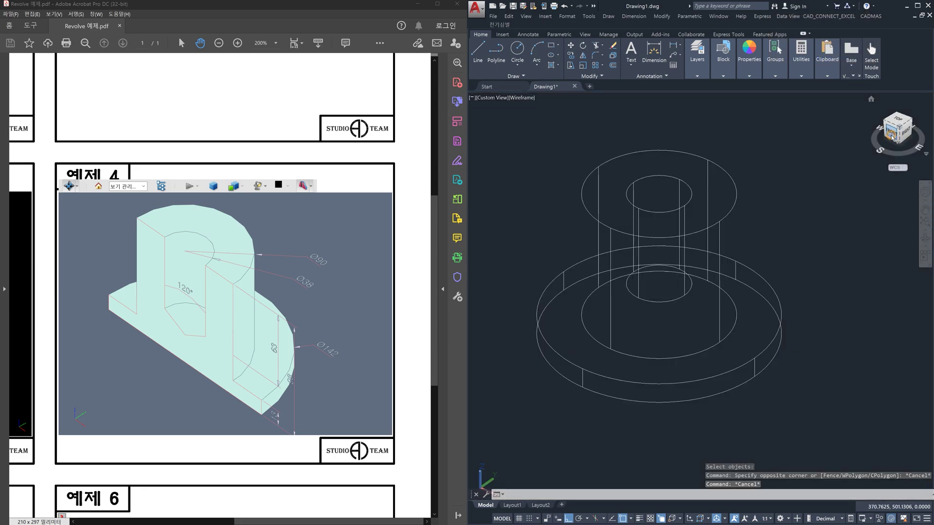
{"action": "scroll", "coordinate": [837, 298], "scroll_direction": "up", "scroll_amount": 6}
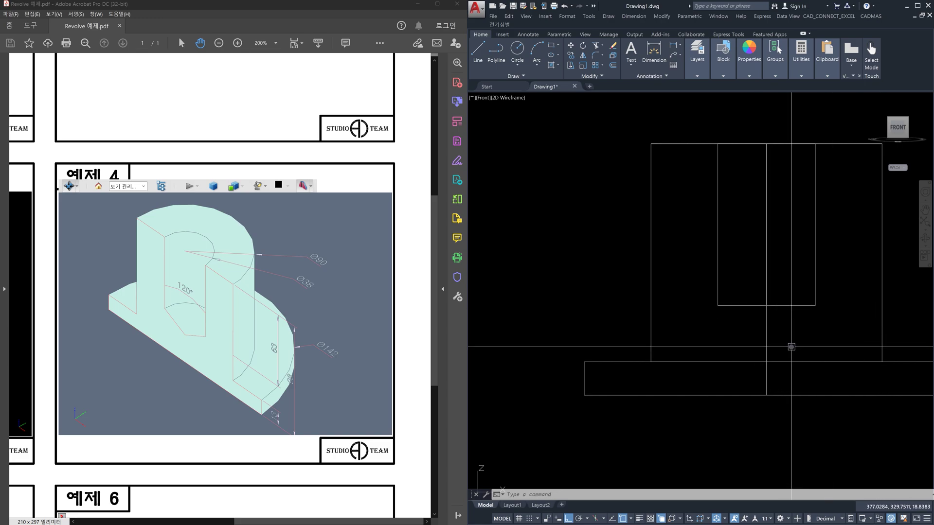
{"action": "middle_click_drag", "start_coordinate": [786, 328], "coordinate": [786, 328], "text": "shift"}
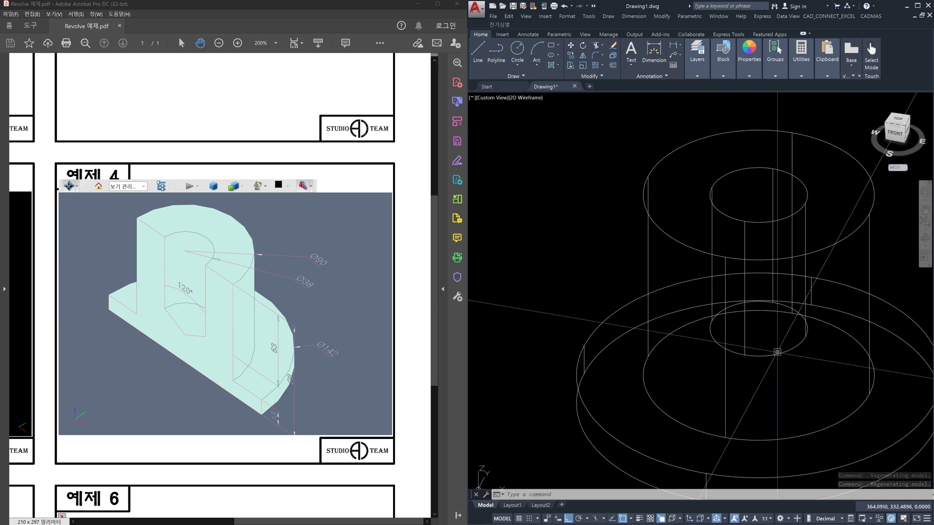
{"action": "middle_click_drag", "start_coordinate": [780, 359], "coordinate": [747, 343]}
{"action": "type", "text": "`"}
{"action": "key", "text": "Escape"}
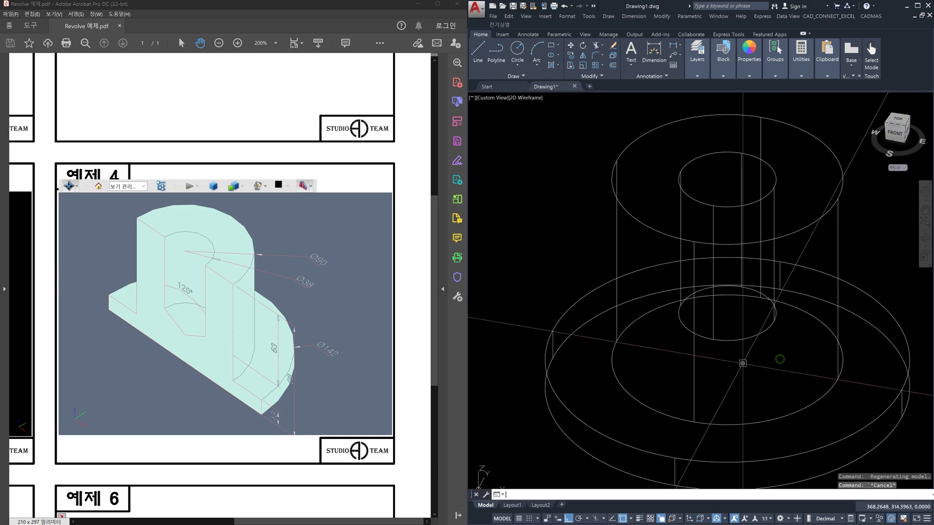
{"action": "key", "text": "Escape"}
{"action": "type", "text": "c"}
{"action": "key", "text": "Return"}
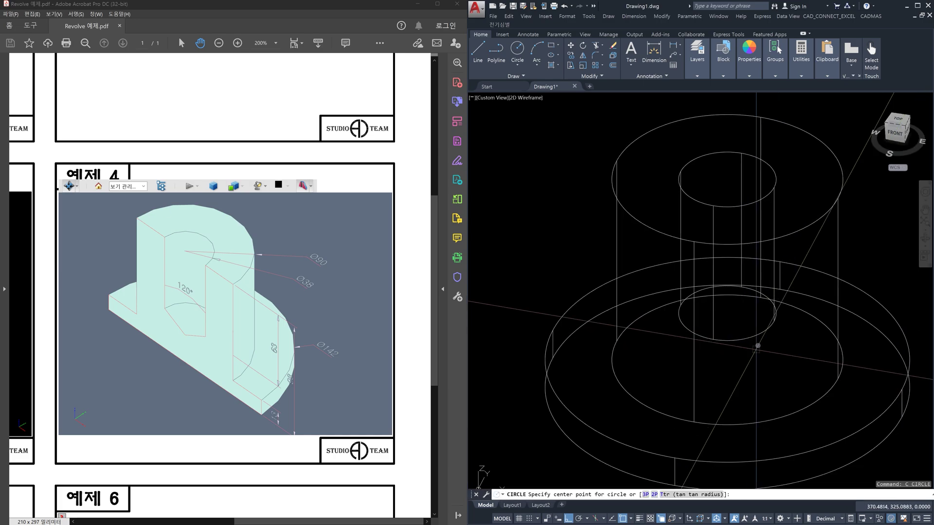
{"action": "left_click", "coordinate": [728, 314]}
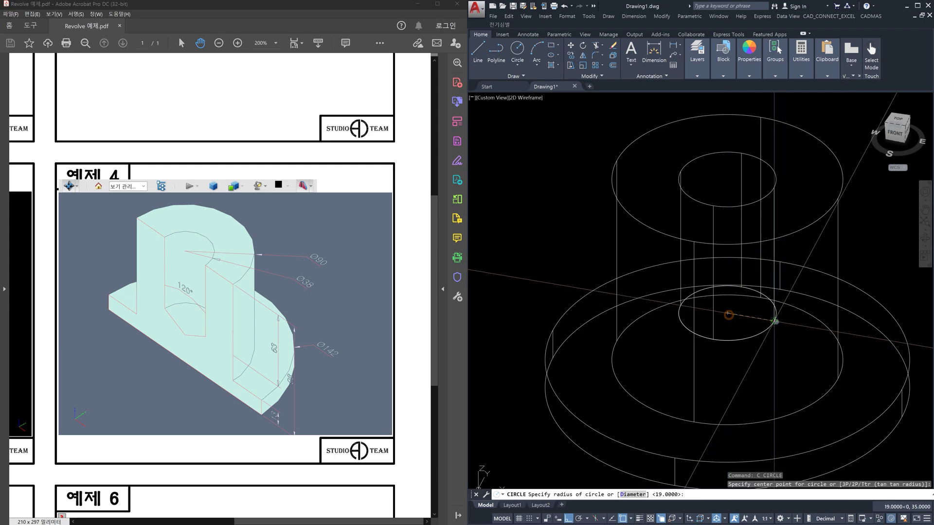
{"action": "key", "text": "Escape"}
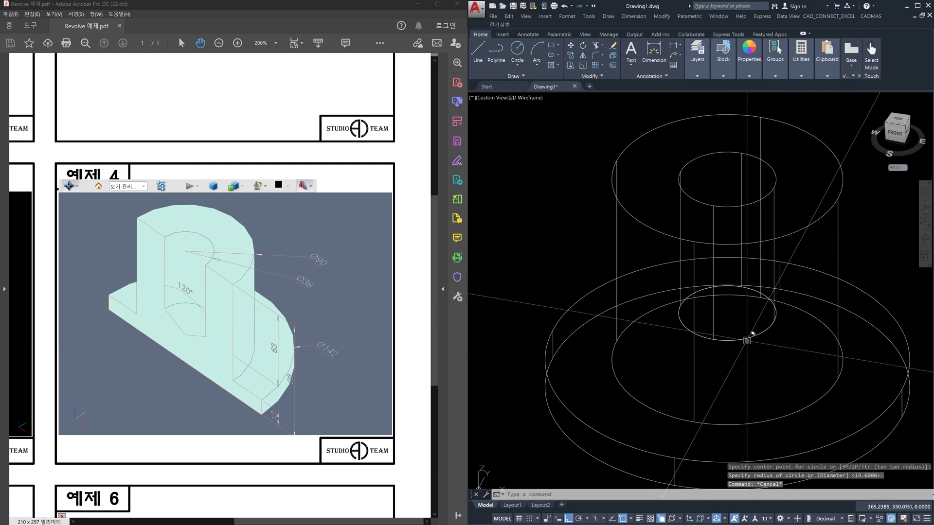
Step: Select the circle on the hole's bottom face as the profile to extrude
{"action": "left_click", "coordinate": [746, 338]}
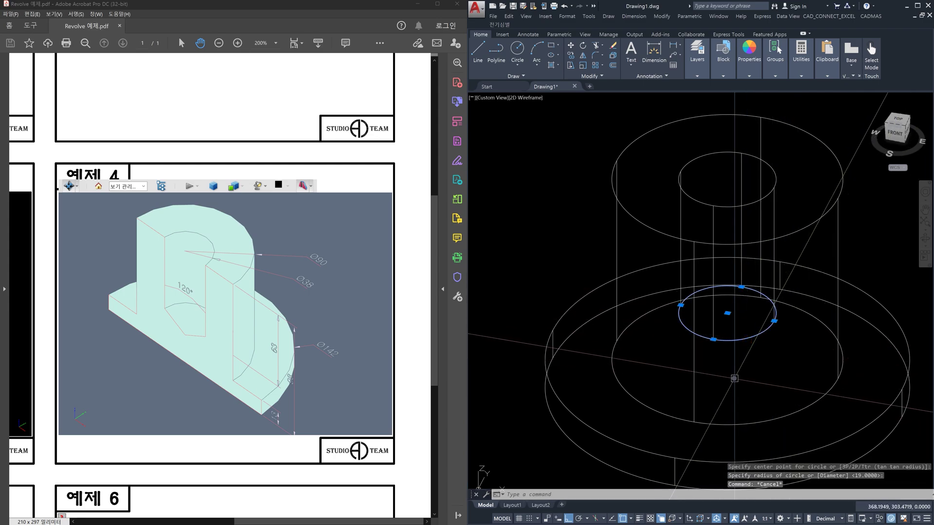
{"action": "key", "text": "Escape"}
{"action": "key", "text": "Escape"}
{"action": "type", "text": "ext"}
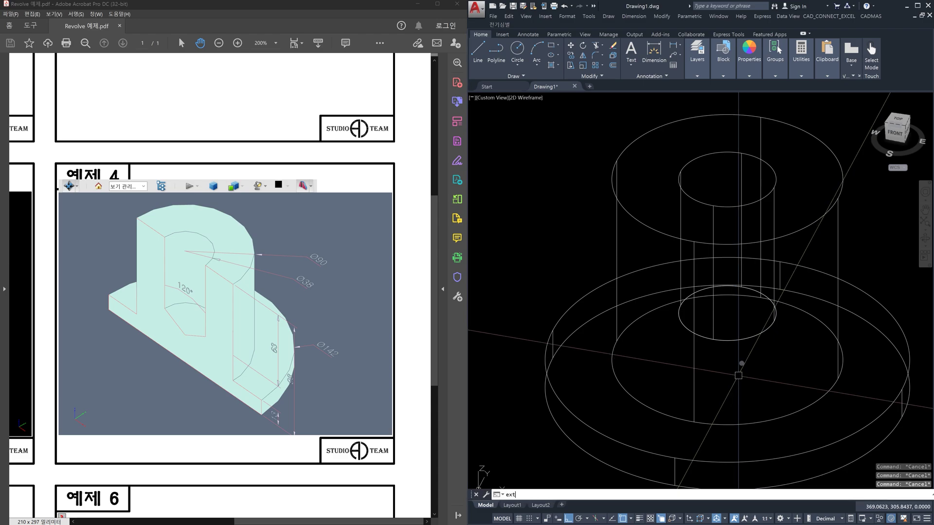
{"action": "key", "text": "Return"}
{"action": "left_click", "coordinate": [749, 339]}
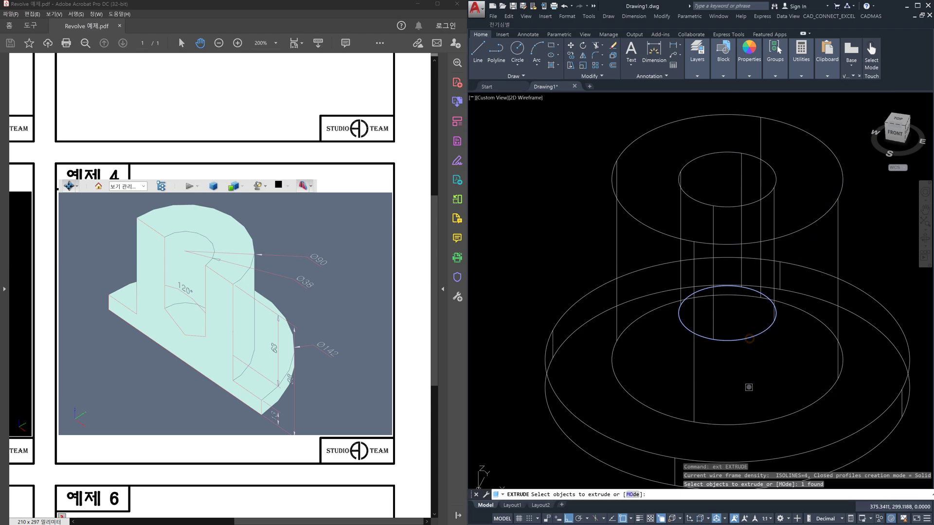
{"action": "key", "text": "Return"}
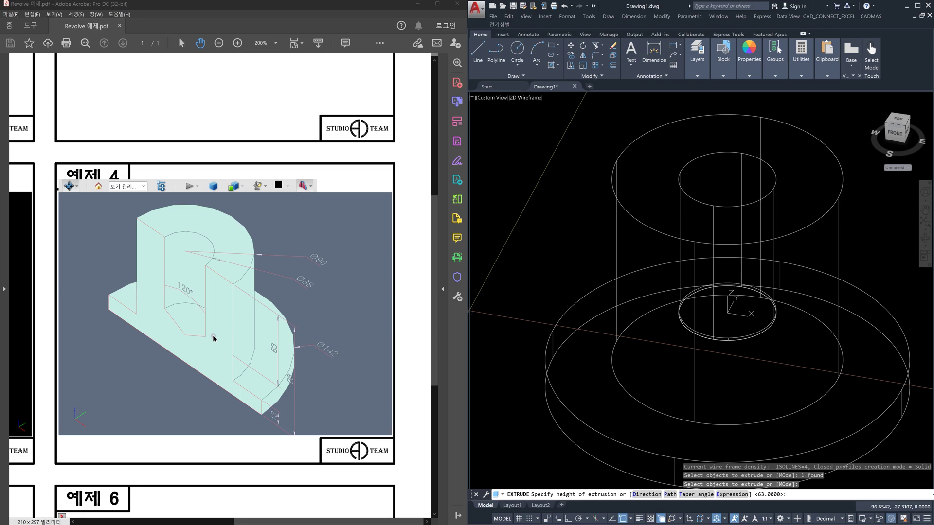
Step: Turn the example 4 reference model in the PDF to its front view and examine the 120° cone angle at the hole's bottom
{"action": "left_click_drag", "start_coordinate": [302, 307], "coordinate": [362, 264]}
{"action": "left_click_drag", "start_coordinate": [243, 339], "coordinate": [260, 316]}
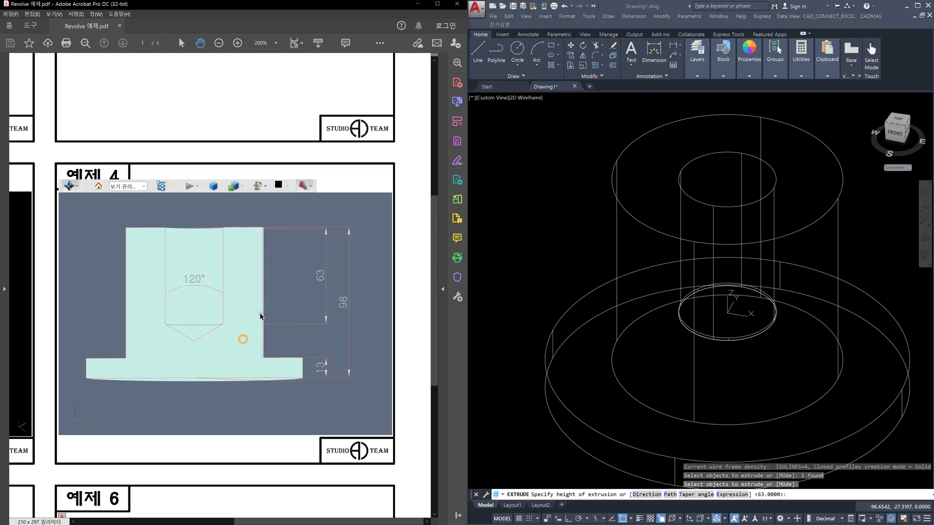
{"action": "left_click_drag", "start_coordinate": [222, 369], "coordinate": [220, 348]}
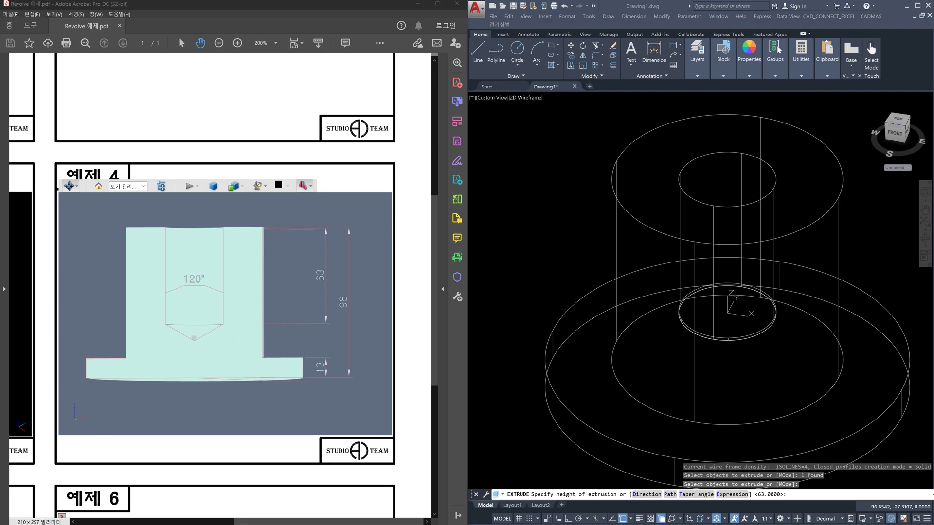
{"action": "left_click", "coordinate": [167, 324]}
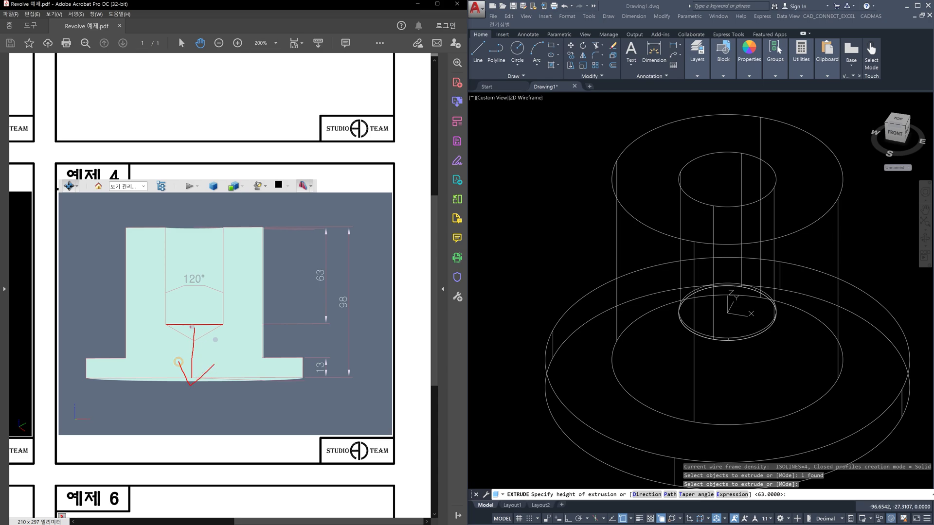
{"action": "mouse_move", "coordinate": [180, 333]}
{"action": "left_mouse_down"}
{"action": "mouse_move", "coordinate": [210, 328]}
{"action": "mouse_move", "coordinate": [182, 313]}
{"action": "mouse_move", "coordinate": [217, 299]}
{"action": "left_mouse_up"}
{"action": "left_click_drag", "start_coordinate": [217, 355], "coordinate": [242, 357]}
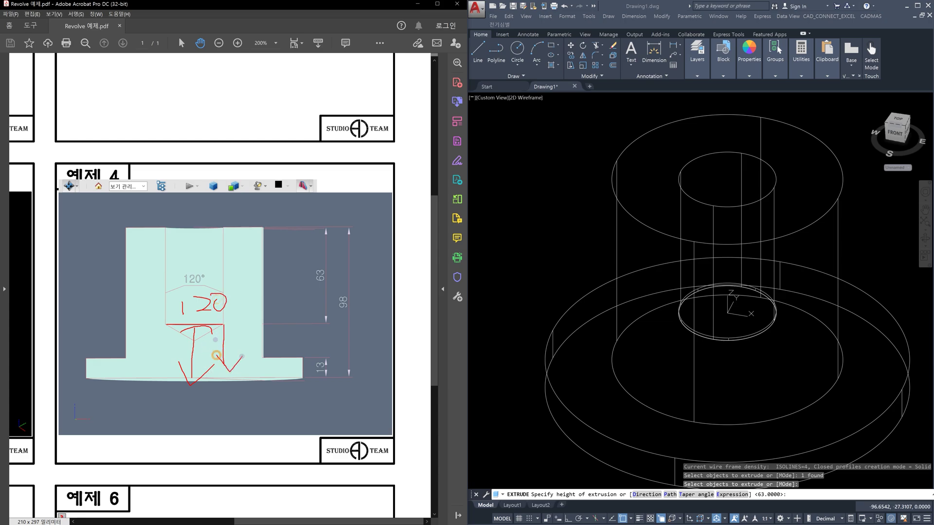
{"action": "mouse_move", "coordinate": [225, 326]}
{"action": "left_mouse_down"}
{"action": "mouse_move", "coordinate": [225, 368]}
{"action": "mouse_move", "coordinate": [243, 363]}
{"action": "left_mouse_up"}
{"action": "left_click", "coordinate": [221, 342]}
{"action": "left_click", "coordinate": [208, 340]}
{"action": "left_click_drag", "start_coordinate": [216, 339], "coordinate": [226, 343]}
{"action": "left_click_drag", "start_coordinate": [194, 315], "coordinate": [196, 350]}
{"action": "left_click", "coordinate": [193, 330]}
{"action": "mouse_move", "coordinate": [208, 315]}
{"action": "left_mouse_down"}
{"action": "mouse_move", "coordinate": [203, 325]}
{"action": "mouse_move", "coordinate": [212, 322]}
{"action": "mouse_move", "coordinate": [216, 346]}
{"action": "left_mouse_up"}
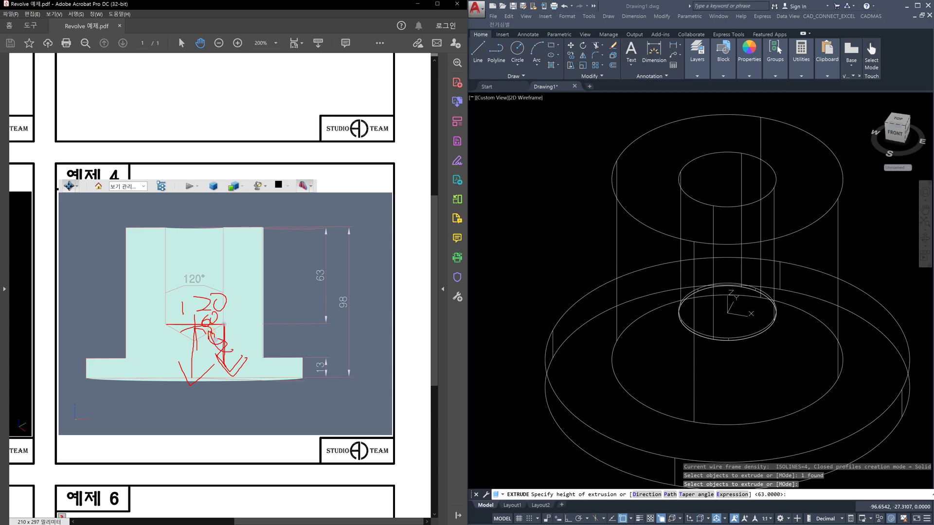
{"action": "left_click_drag", "start_coordinate": [249, 340], "coordinate": [256, 324]}
{"action": "key", "text": "Escape"}
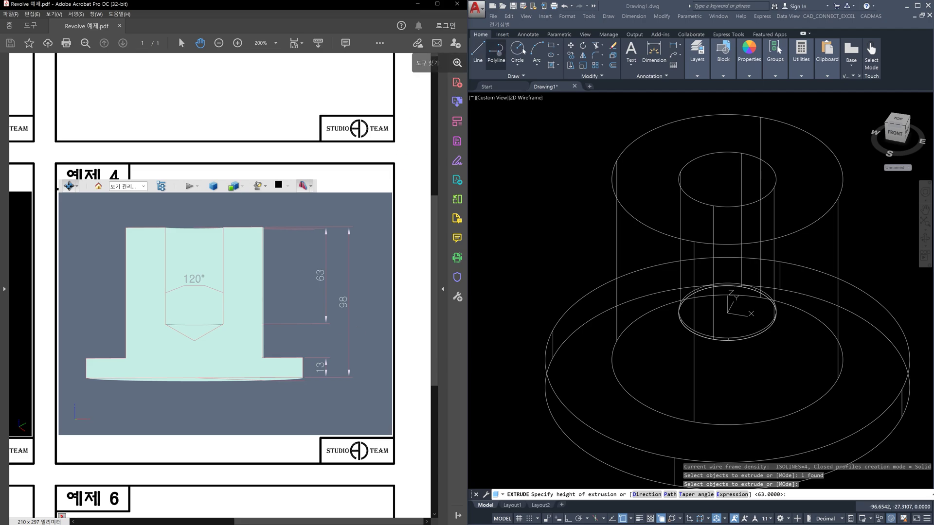
Step: Extrude the circle downward with a taper angle of 60 to form a cone below the hole
{"action": "left_click", "coordinate": [640, 7]}
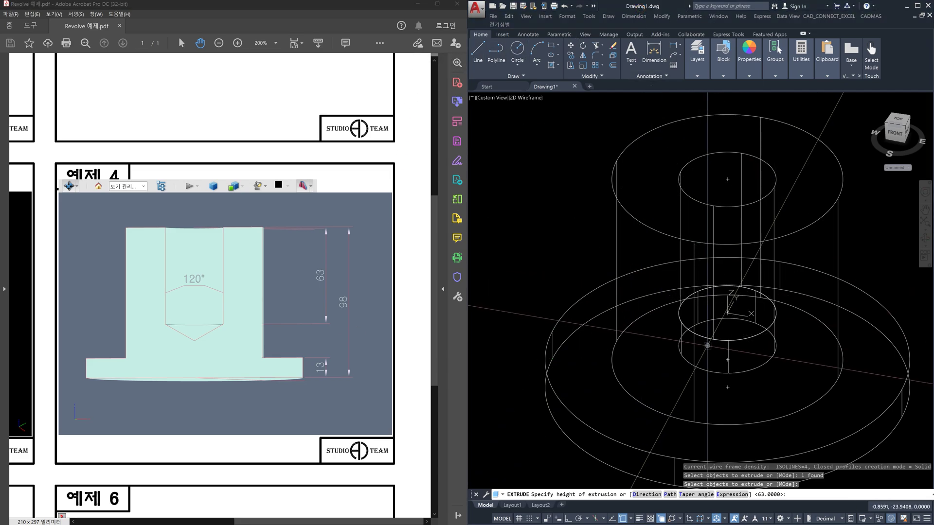
{"action": "type", "text": "t"}
{"action": "key", "text": "Return"}
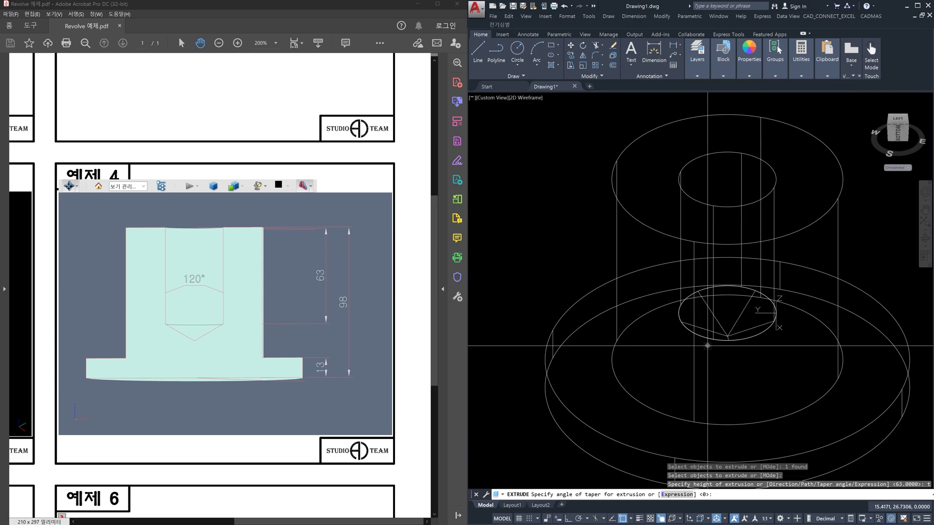
{"action": "key", "text": "Return"}
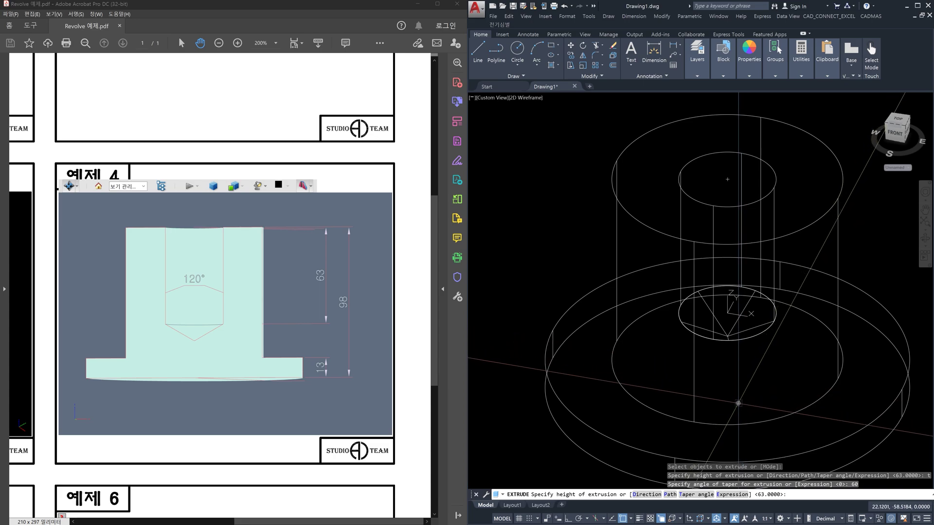
{"action": "key", "text": "Escape"}
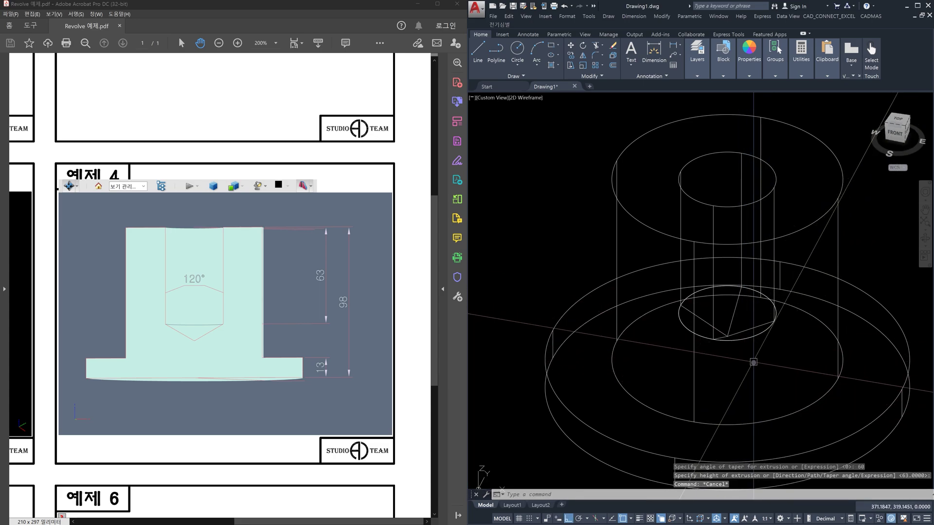
Step: Examine the cone below the hole from the front, comparing its half angle and full tip angle with the reference drawing
{"action": "left_click", "coordinate": [895, 135]}
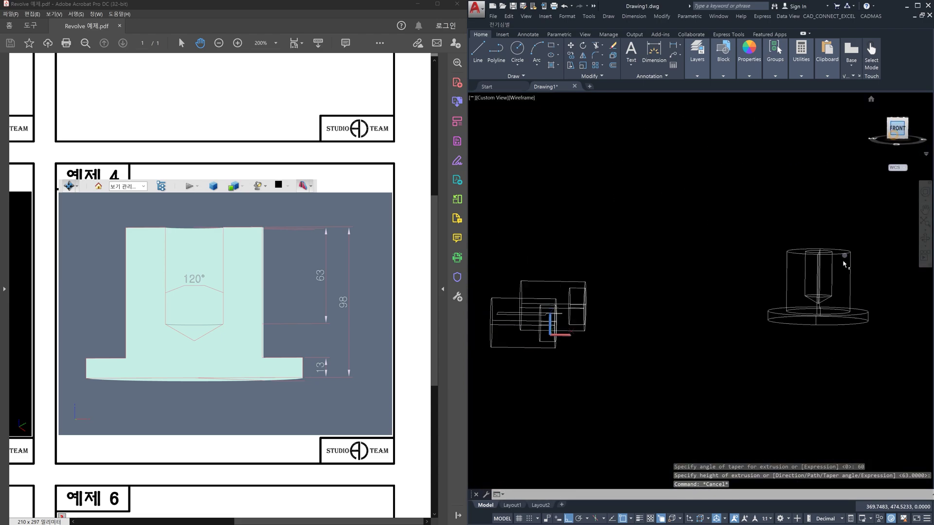
{"action": "scroll", "coordinate": [844, 298], "scroll_direction": "up", "scroll_amount": 5}
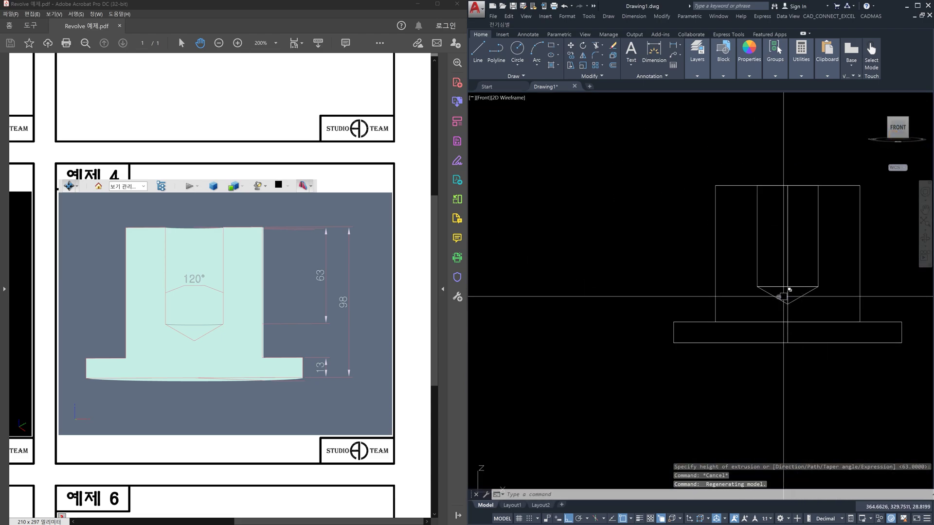
{"action": "scroll", "coordinate": [825, 296], "scroll_direction": "up", "scroll_amount": 5}
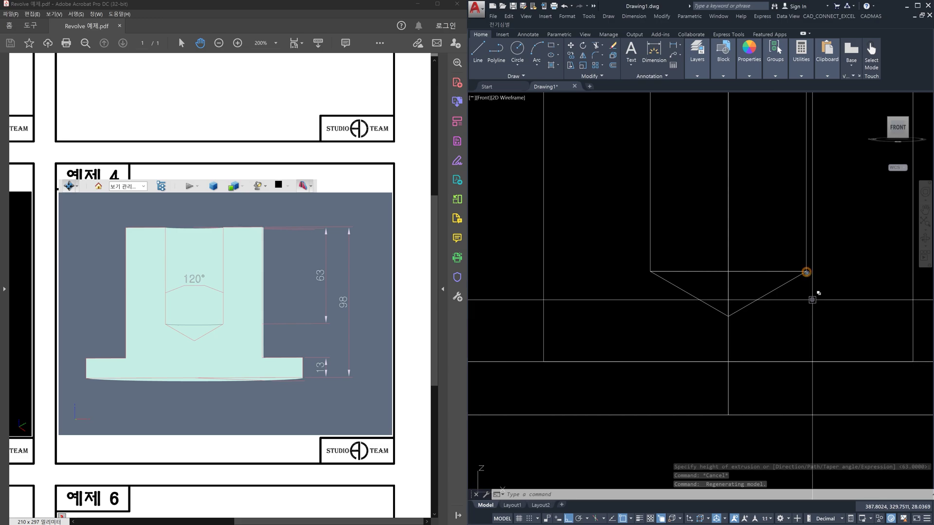
{"action": "mouse_move", "coordinate": [806, 345]}
{"action": "left_mouse_down"}
{"action": "mouse_move", "coordinate": [806, 361]}
{"action": "mouse_move", "coordinate": [801, 349]}
{"action": "mouse_move", "coordinate": [813, 345]}
{"action": "left_mouse_up"}
{"action": "mouse_move", "coordinate": [765, 307]}
{"action": "left_mouse_down"}
{"action": "mouse_move", "coordinate": [806, 318]}
{"action": "mouse_move", "coordinate": [767, 296]}
{"action": "mouse_move", "coordinate": [788, 326]}
{"action": "mouse_move", "coordinate": [773, 338]}
{"action": "left_mouse_up"}
{"action": "left_click_drag", "start_coordinate": [783, 329], "coordinate": [778, 337]}
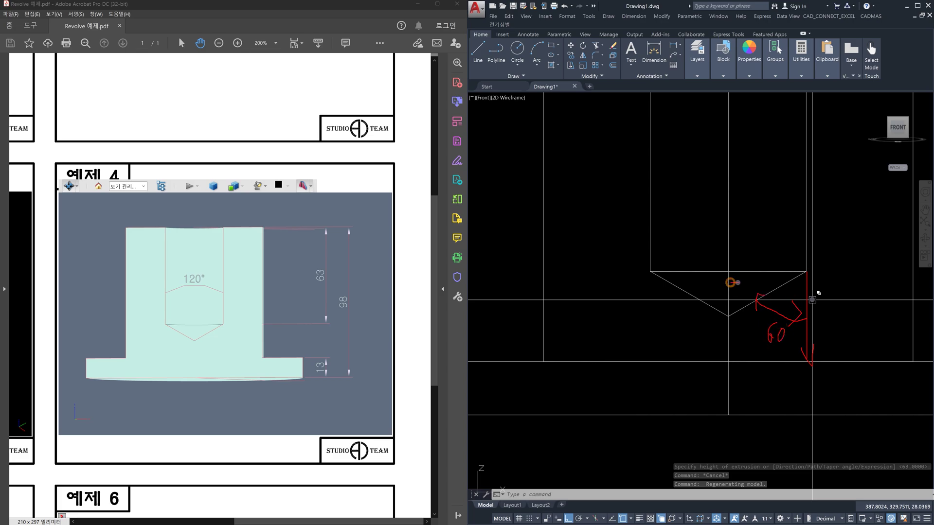
{"action": "left_click_drag", "start_coordinate": [734, 279], "coordinate": [735, 294]}
{"action": "mouse_move", "coordinate": [751, 246]}
{"action": "left_mouse_down"}
{"action": "mouse_move", "coordinate": [746, 258]}
{"action": "mouse_move", "coordinate": [763, 246]}
{"action": "left_mouse_up"}
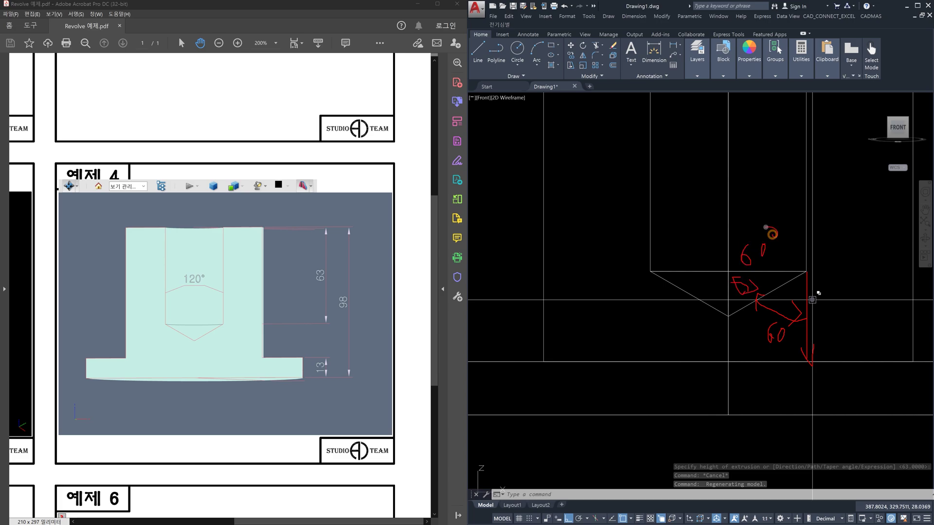
{"action": "left_click_drag", "start_coordinate": [700, 288], "coordinate": [722, 287]}
{"action": "mouse_move", "coordinate": [699, 234]}
{"action": "left_mouse_down"}
{"action": "mouse_move", "coordinate": [699, 256]}
{"action": "mouse_move", "coordinate": [724, 248]}
{"action": "mouse_move", "coordinate": [722, 230]}
{"action": "left_mouse_up"}
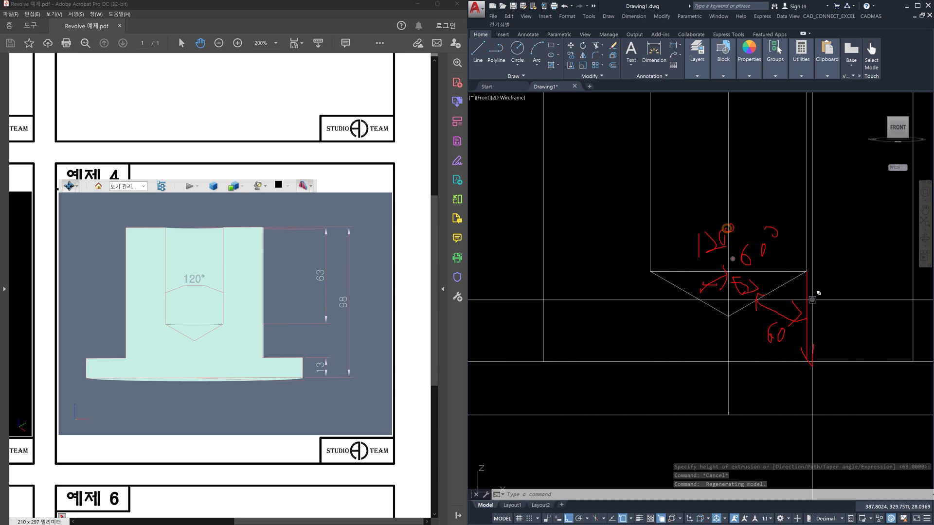
{"action": "key", "text": "Escape"}
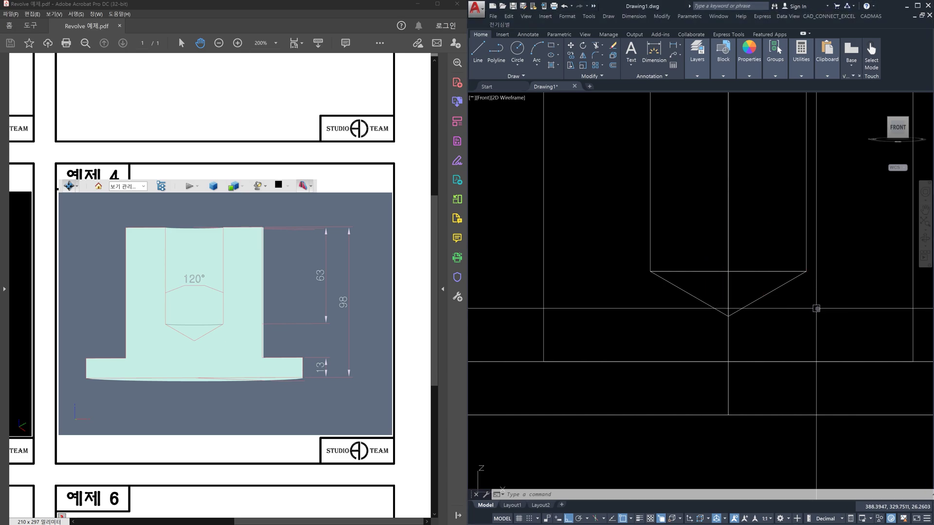
{"action": "left_click", "coordinate": [771, 292]}
{"action": "key", "text": "Escape"}
Step: Subtract the cone from the flanged body to give the blind hole a conical bottom
{"action": "scroll", "coordinate": [780, 292], "scroll_direction": "down", "scroll_amount": 4}
{"action": "middle_click_drag", "start_coordinate": [791, 283], "coordinate": [792, 289], "text": "shift"}
{"action": "key", "text": "Escape"}
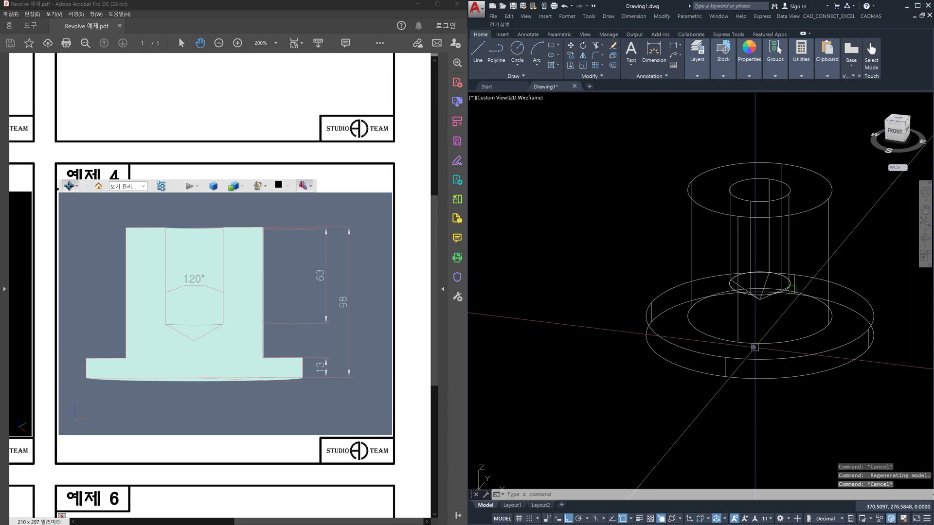
{"action": "type", "text": "su"}
{"action": "key", "text": "Return"}
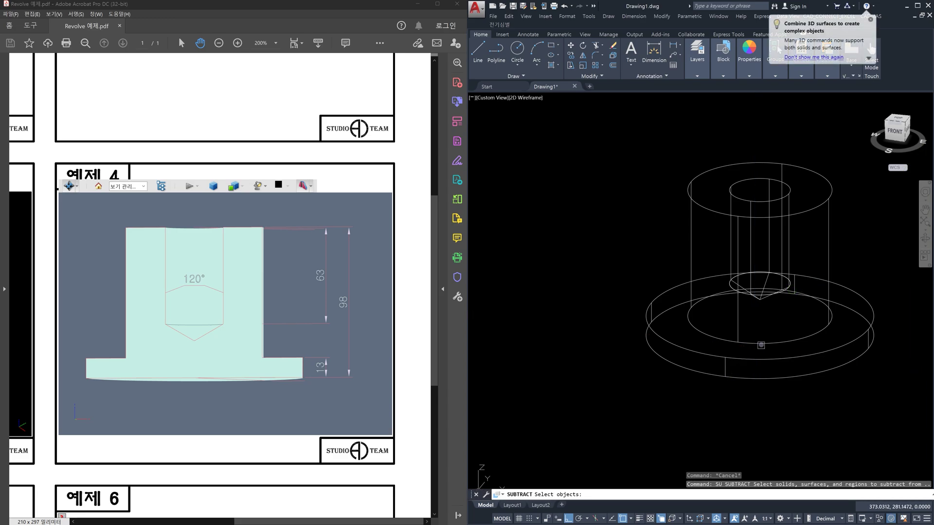
{"action": "left_click", "coordinate": [761, 345]}
{"action": "key", "text": "Return"}
{"action": "left_click", "coordinate": [760, 303]}
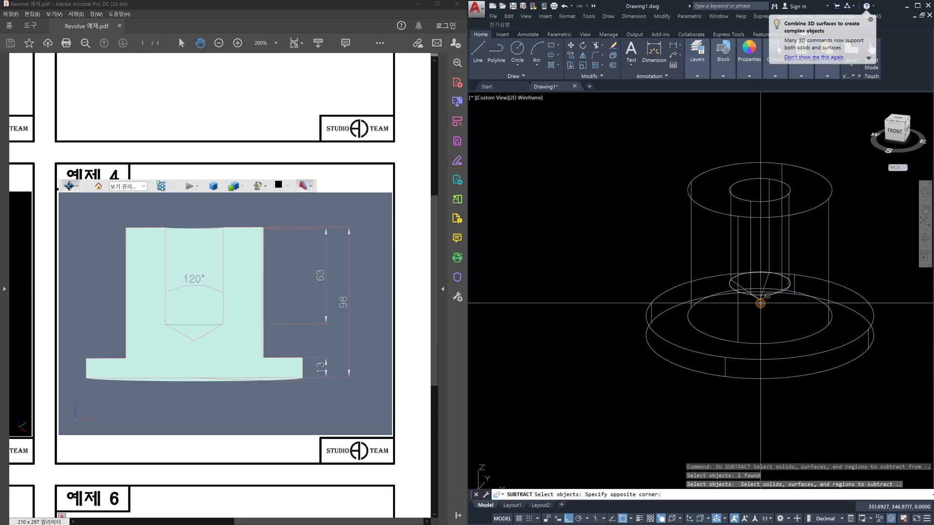
{"action": "left_click", "coordinate": [761, 307]}
{"action": "scroll", "coordinate": [761, 304], "scroll_direction": "up", "scroll_amount": 2}
{"action": "left_click", "coordinate": [763, 299]}
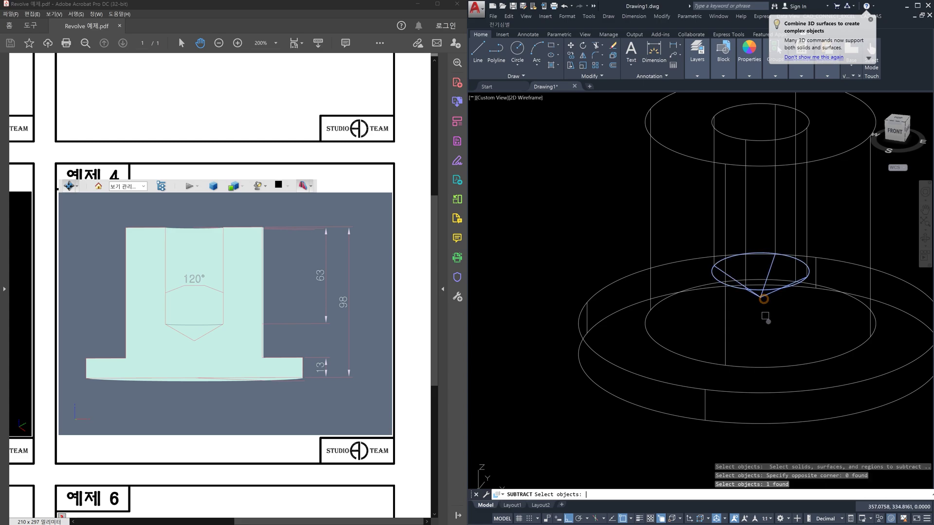
{"action": "key", "text": "Escape"}
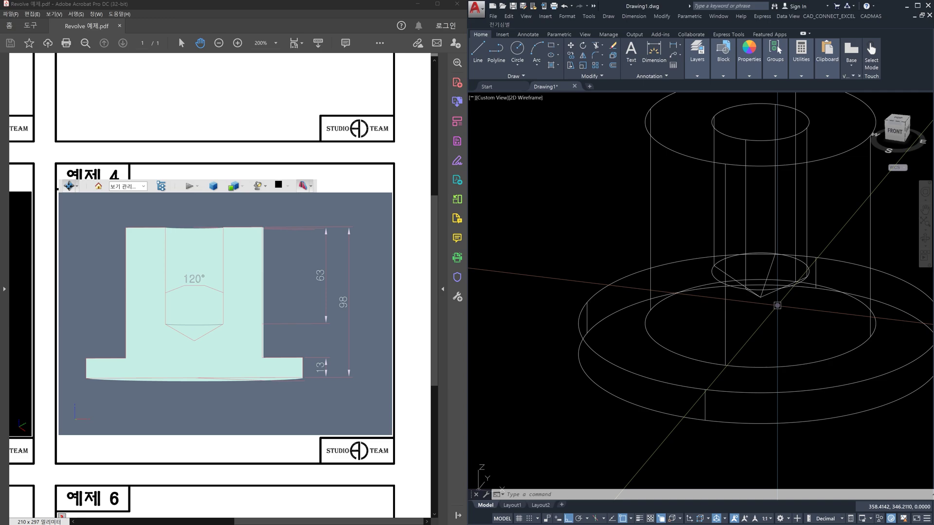
Step: Check the finished flanged body as one solid by selecting it, and view it from an angled direction
{"action": "scroll", "coordinate": [777, 305], "scroll_direction": "down", "scroll_amount": 5}
{"action": "middle_click_drag", "start_coordinate": [774, 285], "coordinate": [636, 348], "text": "shift"}
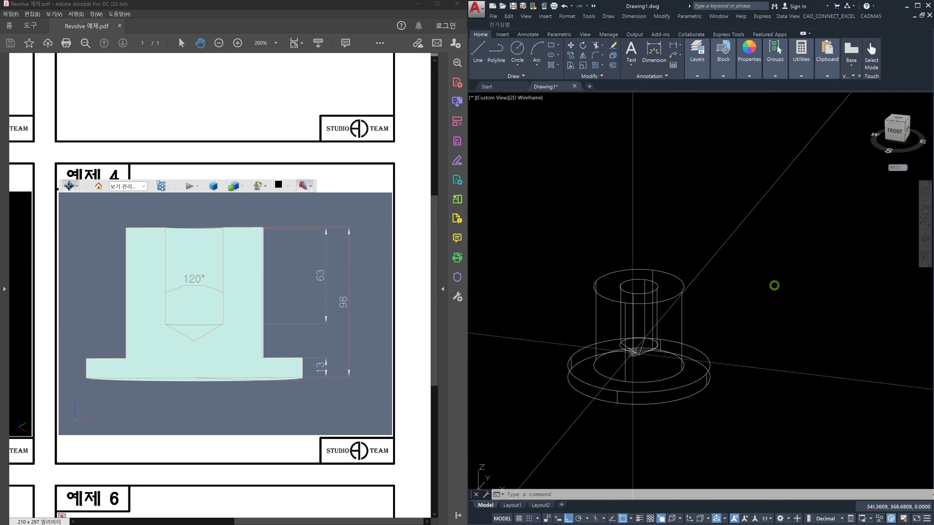
{"action": "middle_click_drag", "start_coordinate": [678, 324], "coordinate": [675, 290], "text": "shift"}
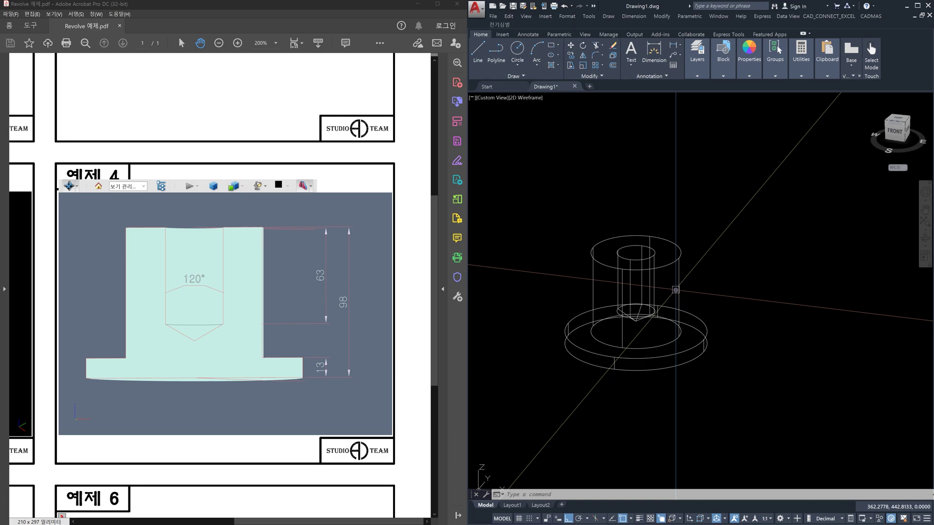
{"action": "left_click", "coordinate": [709, 362]}
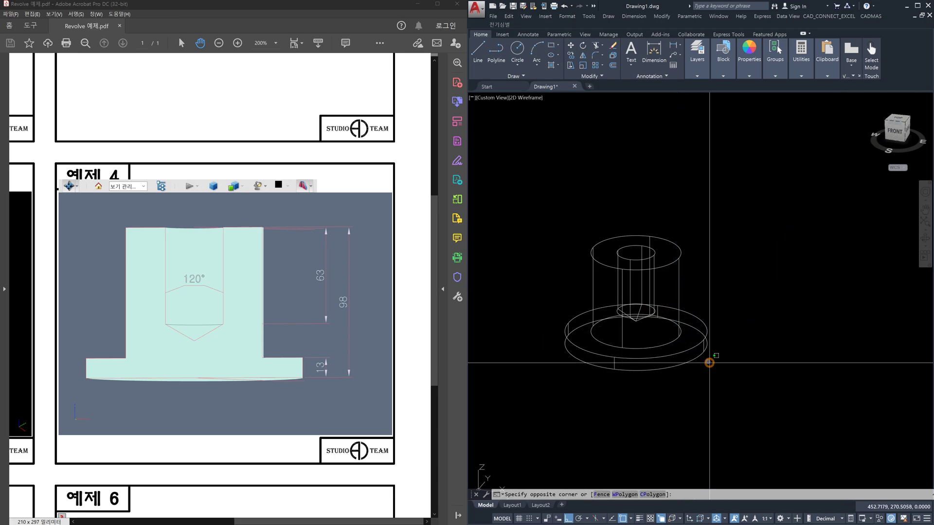
{"action": "left_click", "coordinate": [698, 334]}
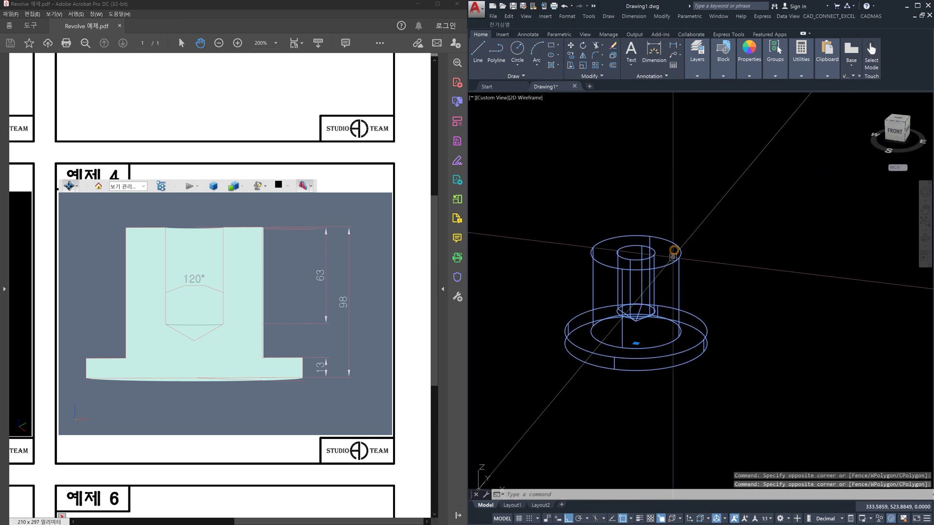
{"action": "left_click", "coordinate": [648, 256]}
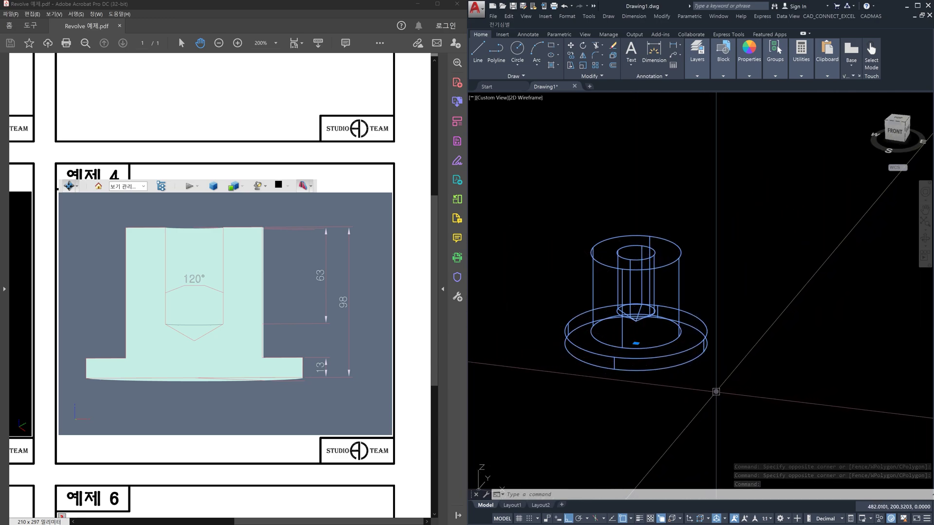
{"action": "left_click", "coordinate": [702, 387]}
{"action": "left_click", "coordinate": [665, 336]}
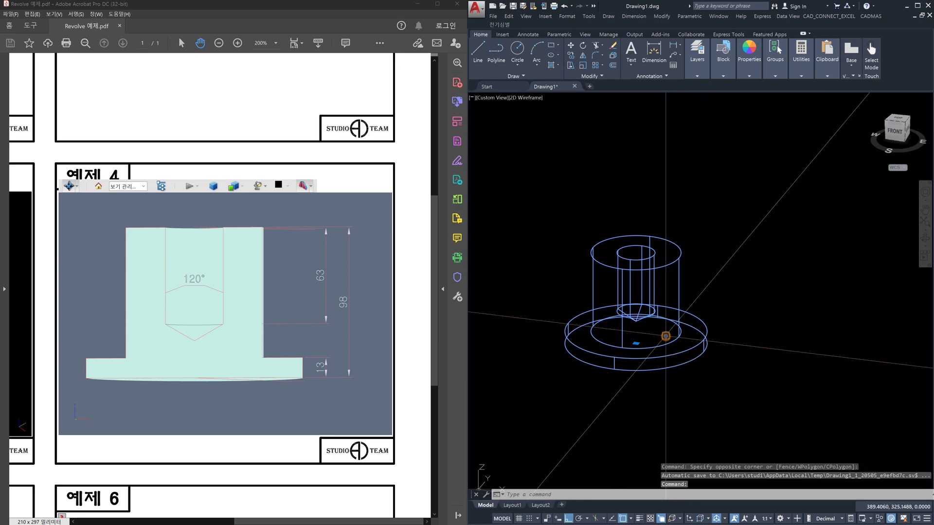
{"action": "key", "text": "Escape"}
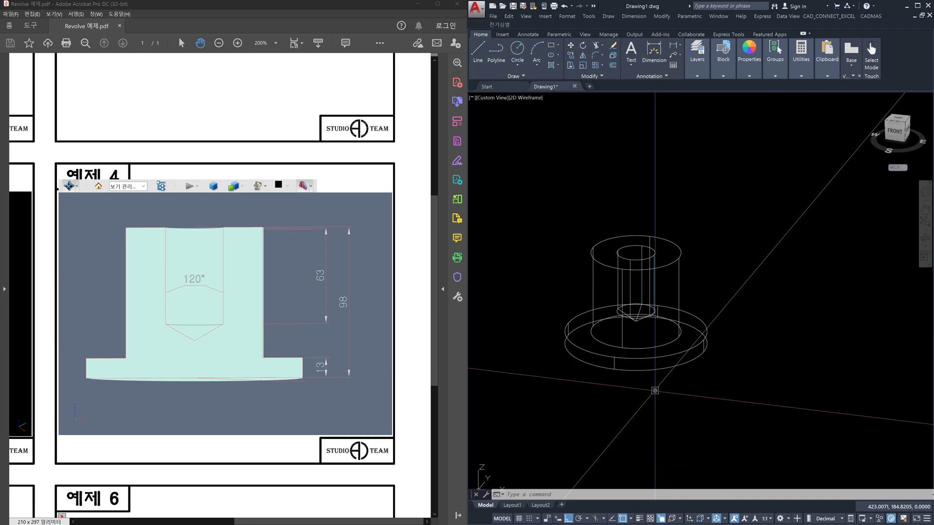
{"action": "middle_click_drag", "start_coordinate": [735, 356], "coordinate": [704, 378], "text": "shift"}
{"action": "middle_click_drag", "start_coordinate": [724, 328], "coordinate": [641, 361]}
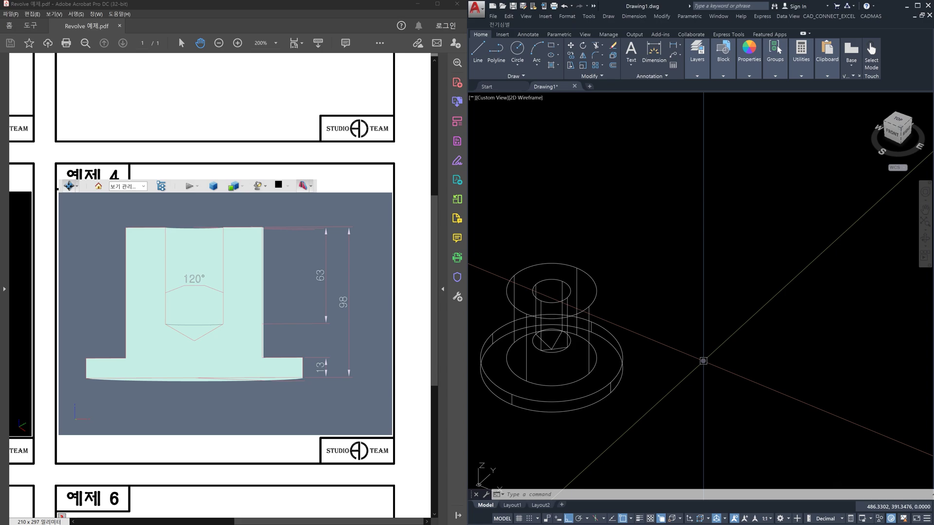
{"action": "key", "text": "Escape"}
{"action": "key", "text": "Escape"}
{"action": "key", "text": "Escape"}
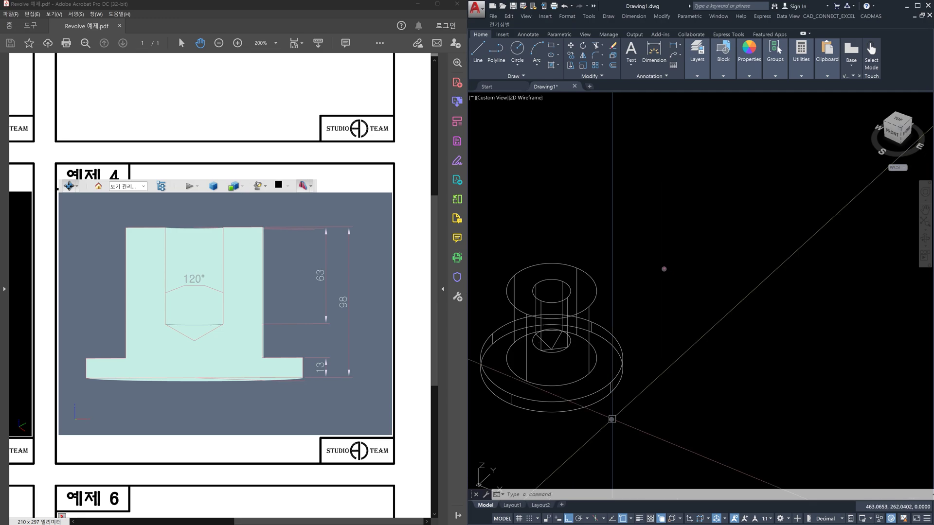
{"action": "mouse_move", "coordinate": [612, 419]}
{"action": "left_mouse_down"}
{"action": "mouse_move", "coordinate": [681, 432]}
{"action": "mouse_move", "coordinate": [699, 455]}
{"action": "mouse_move", "coordinate": [692, 462]}
{"action": "left_mouse_up"}
{"action": "left_click_drag", "start_coordinate": [612, 419], "coordinate": [615, 326]}
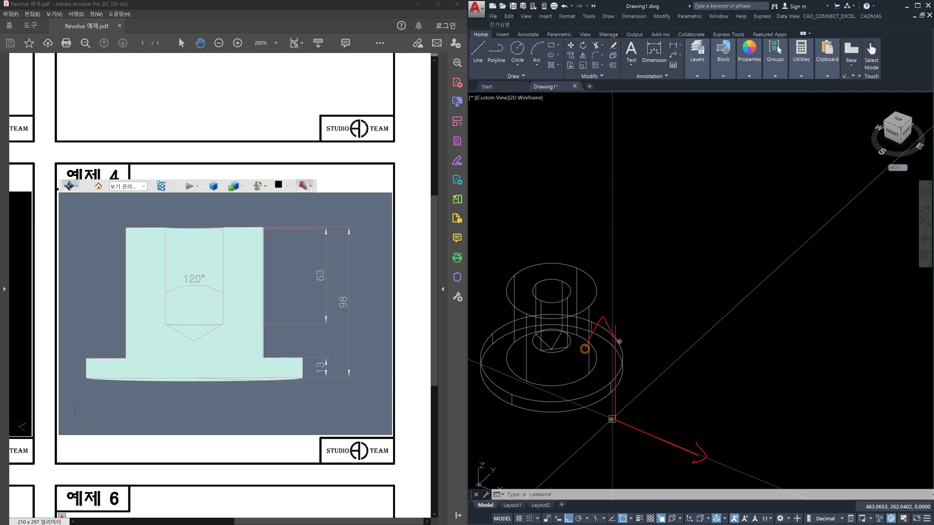
{"action": "mouse_move", "coordinate": [672, 393]}
{"action": "left_mouse_down"}
{"action": "mouse_move", "coordinate": [662, 375]}
{"action": "mouse_move", "coordinate": [672, 392]}
{"action": "left_mouse_up"}
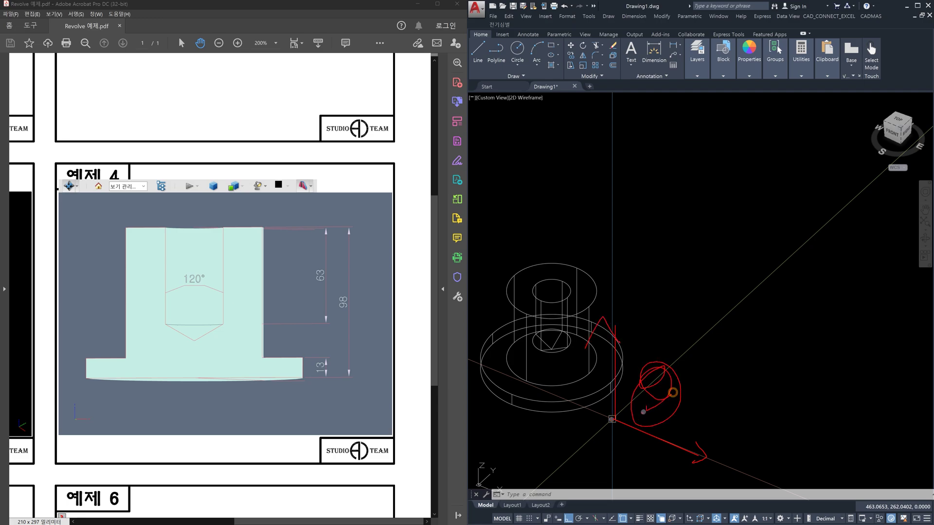
{"action": "mouse_move", "coordinate": [613, 417]}
{"action": "left_mouse_down"}
{"action": "mouse_move", "coordinate": [707, 334]}
{"action": "mouse_move", "coordinate": [703, 346]}
{"action": "left_mouse_up"}
{"action": "mouse_move", "coordinate": [610, 418]}
{"action": "left_mouse_down"}
{"action": "mouse_move", "coordinate": [603, 335]}
{"action": "mouse_move", "coordinate": [662, 308]}
{"action": "left_mouse_up"}
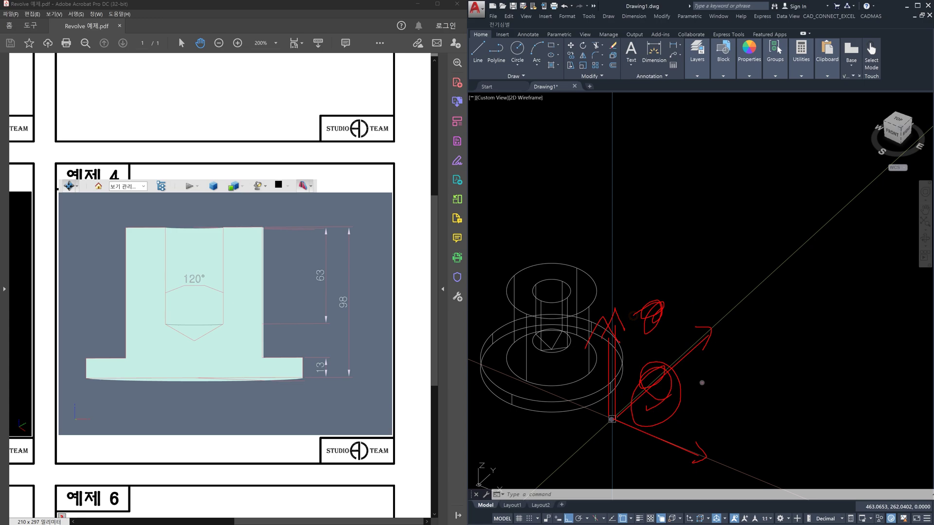
{"action": "left_click_drag", "start_coordinate": [662, 382], "coordinate": [697, 425]}
{"action": "mouse_move", "coordinate": [615, 419]}
{"action": "left_mouse_down"}
{"action": "mouse_move", "coordinate": [714, 453]}
{"action": "mouse_move", "coordinate": [685, 460]}
{"action": "mouse_move", "coordinate": [613, 357]}
{"action": "mouse_move", "coordinate": [615, 311]}
{"action": "left_mouse_up"}
{"action": "left_click_drag", "start_coordinate": [596, 377], "coordinate": [631, 329]}
{"action": "mouse_move", "coordinate": [711, 455]}
{"action": "left_mouse_down"}
{"action": "mouse_move", "coordinate": [680, 428]}
{"action": "mouse_move", "coordinate": [671, 452]}
{"action": "left_mouse_up"}
{"action": "left_click_drag", "start_coordinate": [619, 298], "coordinate": [605, 332]}
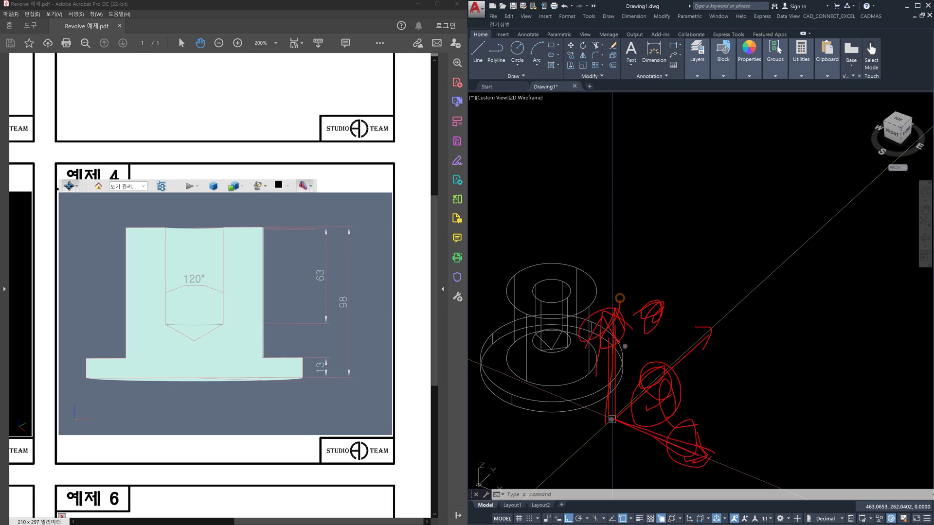
{"action": "key", "text": "Escape"}
{"action": "key", "text": "Escape"}
{"action": "key", "text": "Escape"}
{"action": "key", "text": "Escape"}
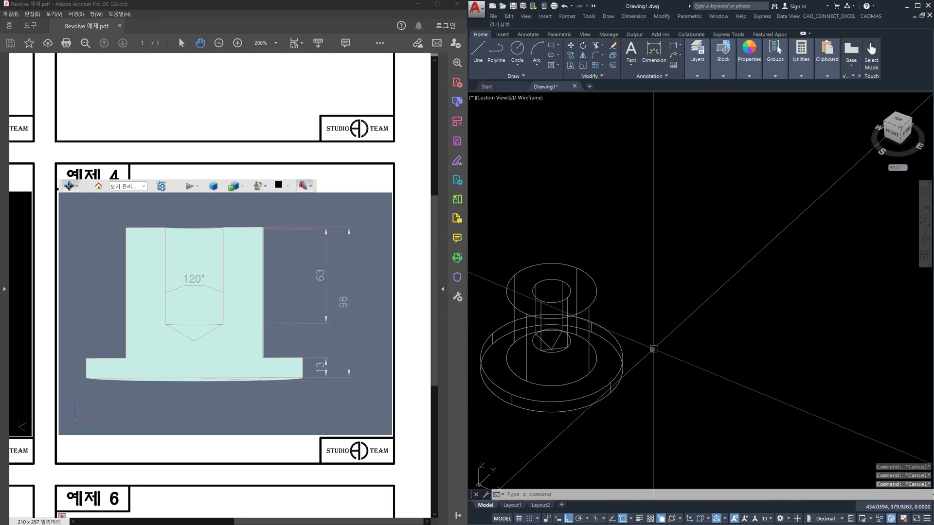
Step: Define a new UCS beside the flanged body with its XY plane upright and facing the front, Y pointing up
{"action": "type", "text": "u"}
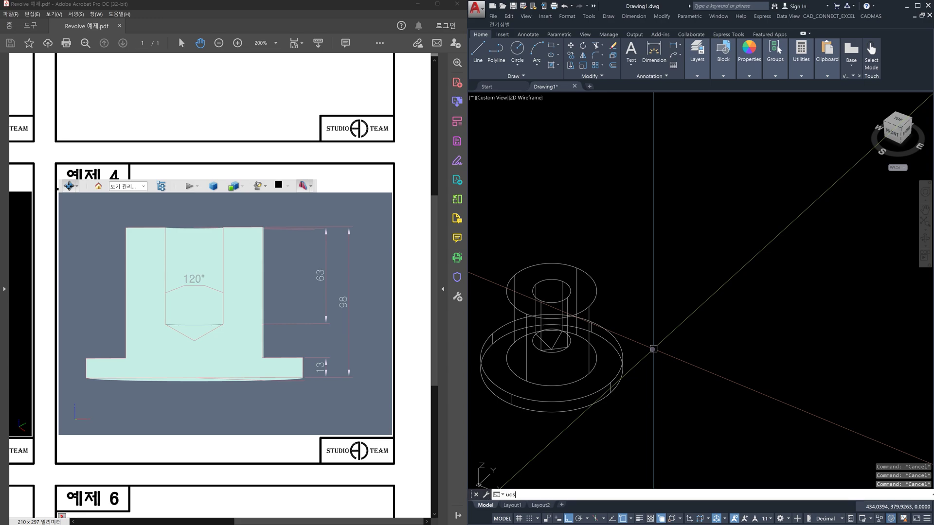
{"action": "type", "text": "cs"}
{"action": "key", "text": "Return"}
{"action": "left_click", "coordinate": [686, 285]}
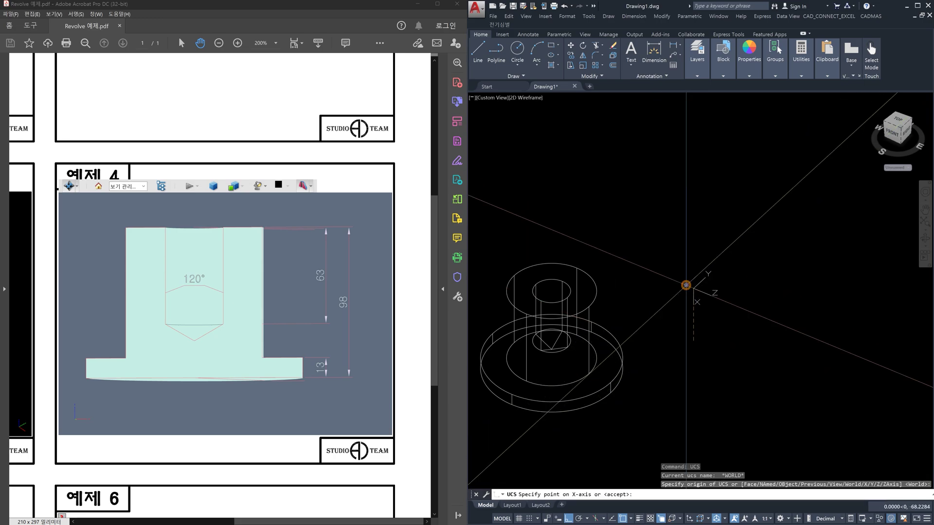
{"action": "left_click", "coordinate": [893, 354]}
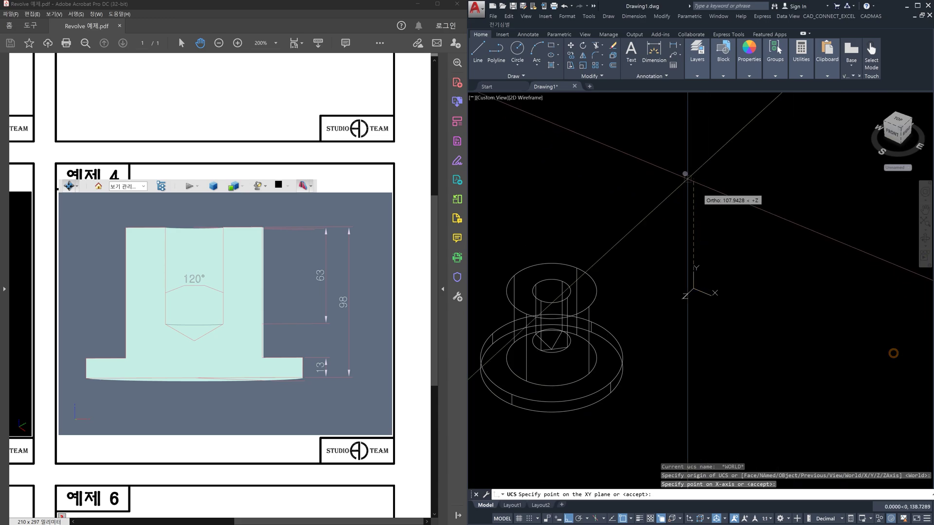
{"action": "key", "text": "Escape"}
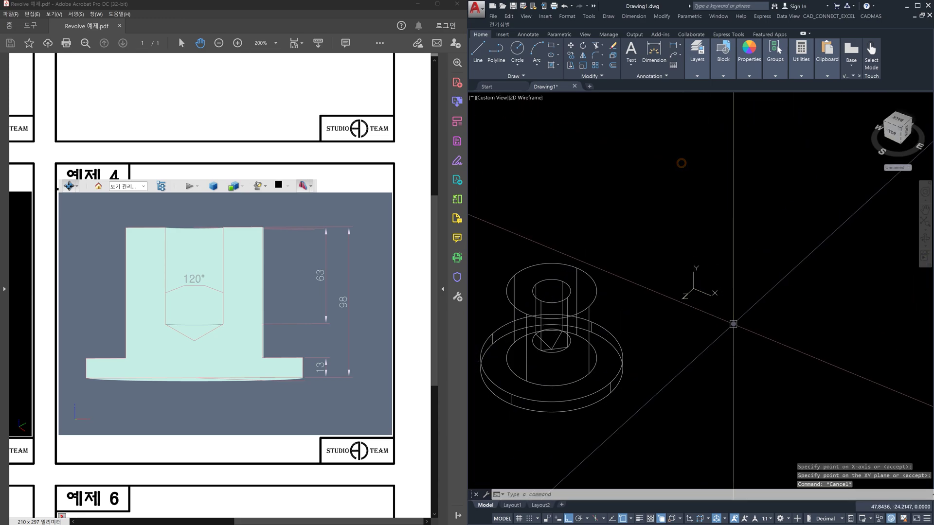
{"action": "middle_click_drag", "start_coordinate": [746, 328], "coordinate": [689, 338]}
{"action": "key", "text": "Escape"}
{"action": "key", "text": "Escape"}
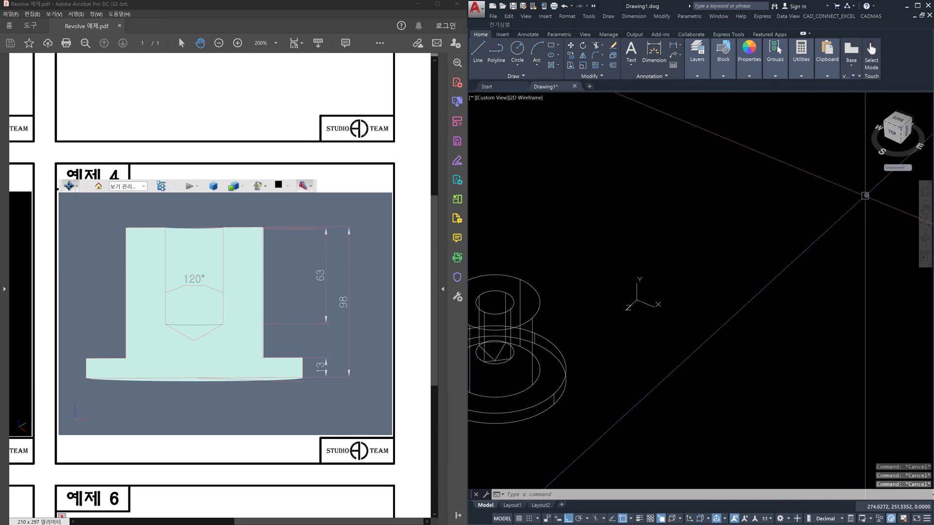
Step: Switch to the plan view of the current UCS, leaving free space beside the body for a new profile
{"action": "type", "text": "plan"}
{"action": "key", "text": "Return"}
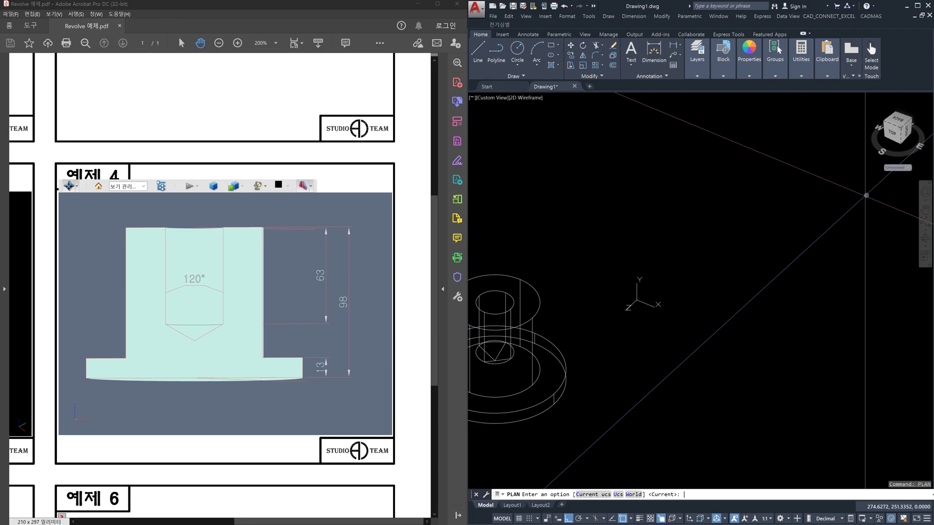
{"action": "key", "text": "Return"}
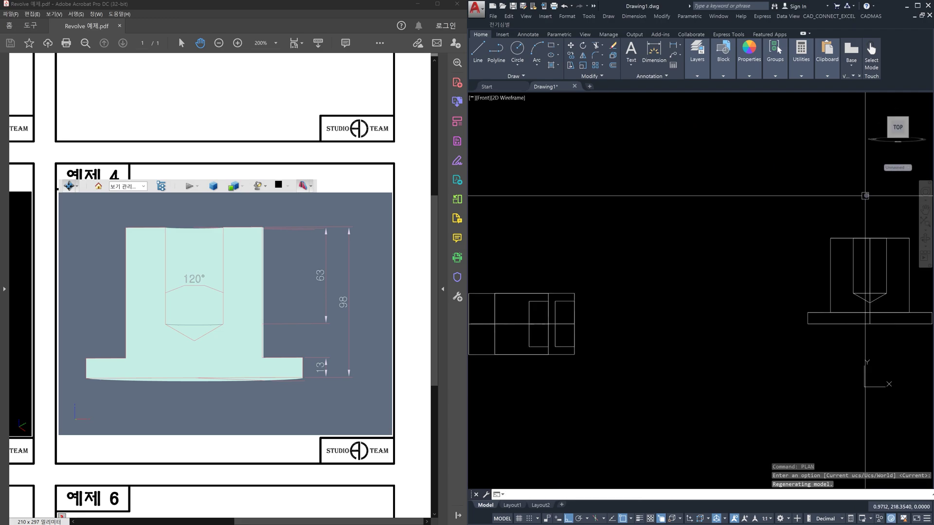
{"action": "middle_click_drag", "start_coordinate": [854, 258], "coordinate": [551, 281]}
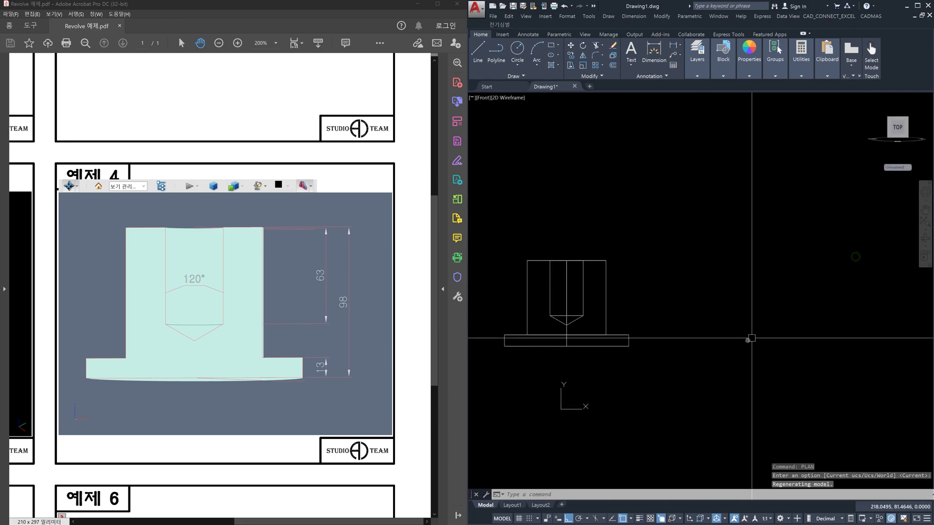
Step: Draw a horizontal and a vertical construction line crossing at one point to the right of the body
{"action": "type", "text": "xl"}
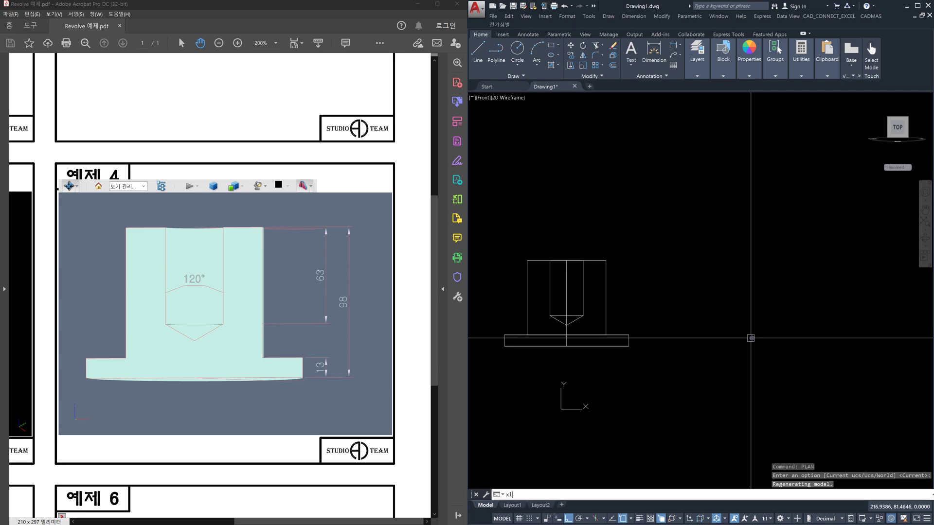
{"action": "key", "text": "Return"}
{"action": "left_click", "coordinate": [754, 349]}
{"action": "left_click", "coordinate": [744, 203]}
{"action": "key", "text": "Escape"}
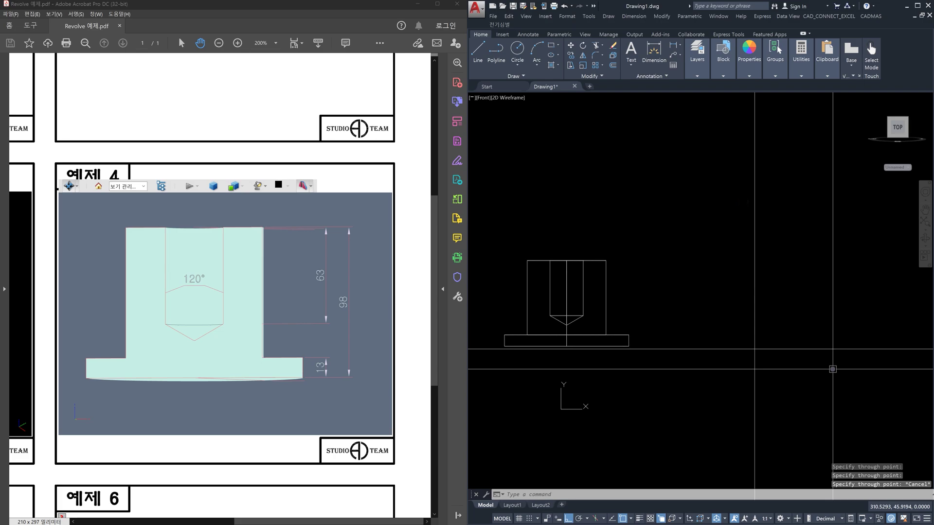
Step: Offset the horizontal construction line upward by 98 for the total height of the profile
{"action": "type", "text": "o"}
{"action": "key", "text": "Return"}
{"action": "type", "text": "98"}
{"action": "key", "text": "Return"}
{"action": "left_click", "coordinate": [820, 349]}
{"action": "left_click", "coordinate": [819, 345]}
{"action": "key", "text": "Escape"}
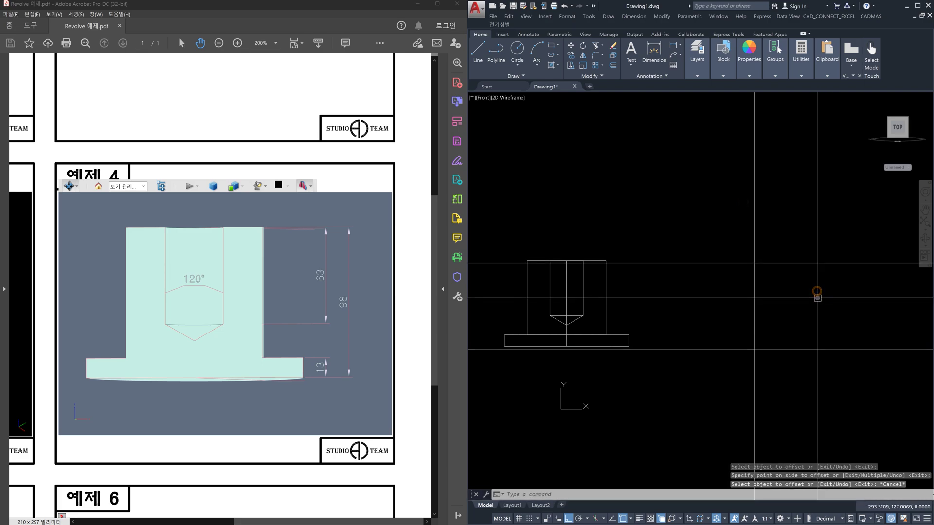
Step: Consult the diameters on the PDF model and offset the vertical construction line 71 to the right for the flange radius
{"action": "key", "text": "Return"}
{"action": "left_click_drag", "start_coordinate": [299, 281], "coordinate": [245, 346]}
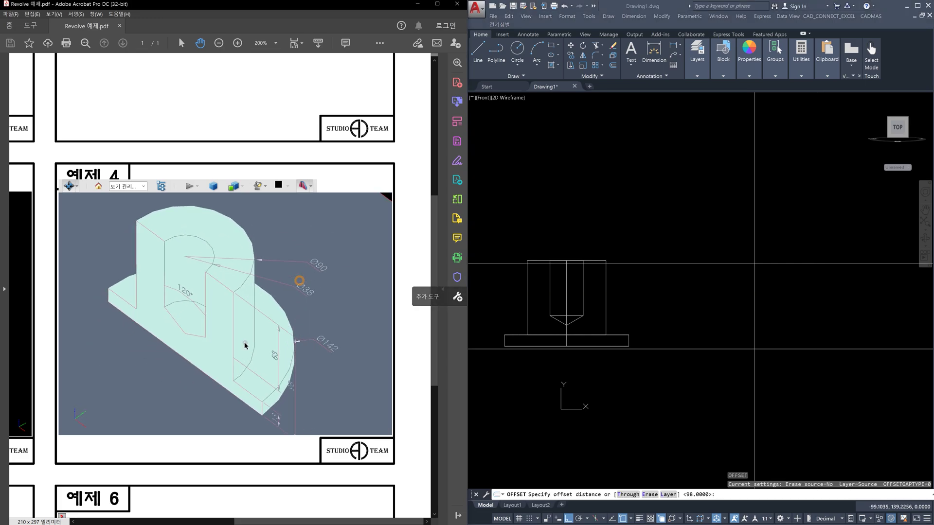
{"action": "left_click", "coordinate": [825, 319]}
{"action": "key", "text": "Escape"}
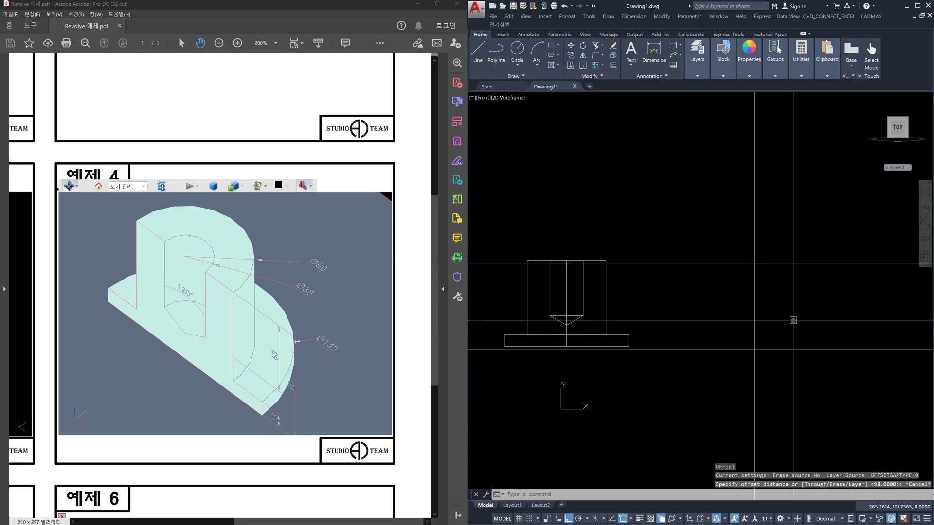
{"action": "key", "text": "Return"}
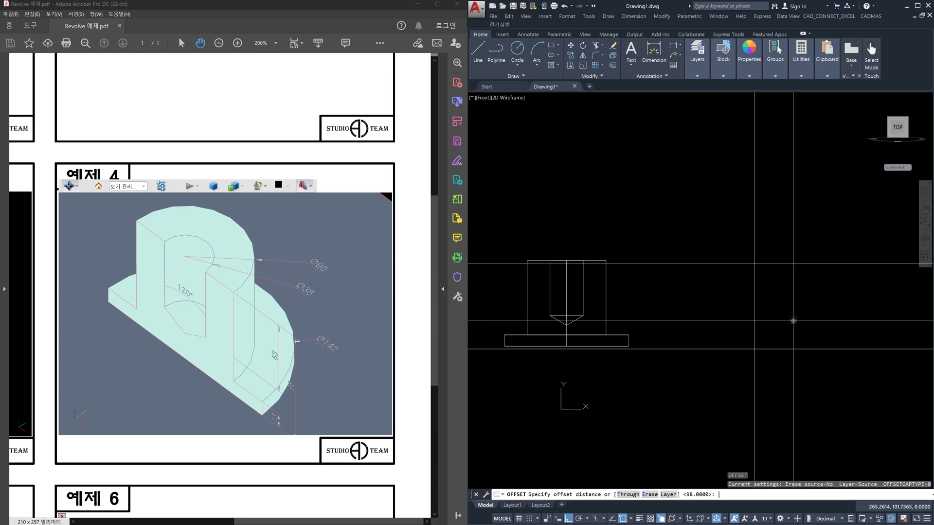
{"action": "key", "text": "Return"}
{"action": "left_click", "coordinate": [754, 320]}
{"action": "left_click", "coordinate": [827, 313]}
{"action": "key", "text": "Escape"}
{"action": "scroll", "coordinate": [827, 313], "scroll_direction": "up", "scroll_amount": 2}
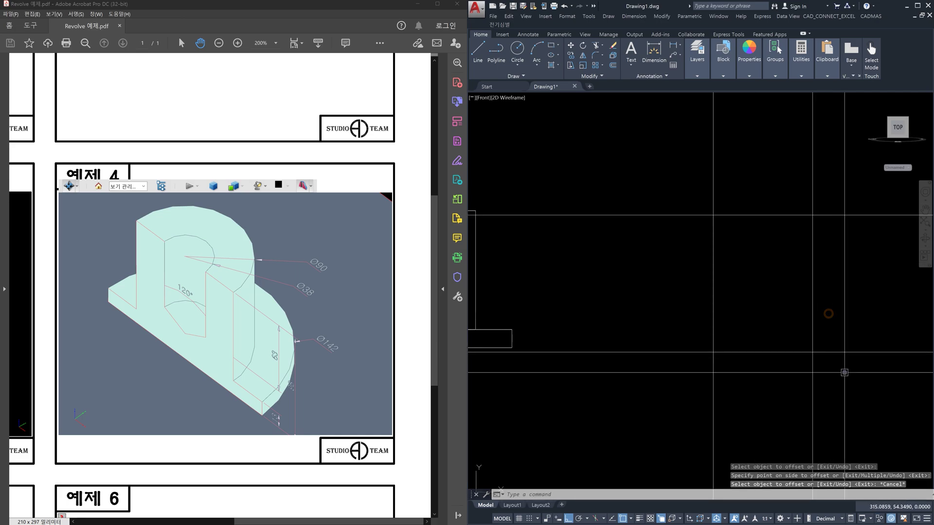
Step: Offset the lower horizontal construction line upward by 13 for the flange thickness
{"action": "key", "text": "Return"}
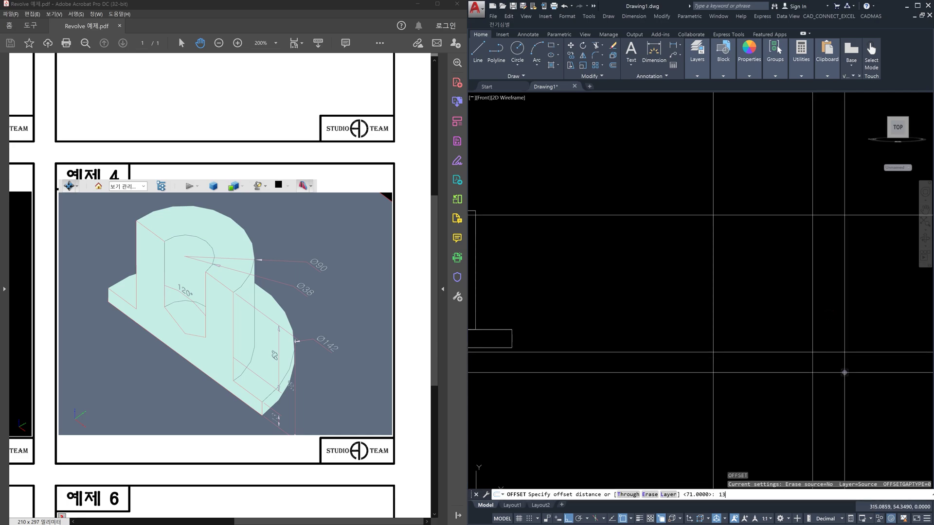
{"action": "key", "text": "Return"}
{"action": "left_click", "coordinate": [848, 348]}
{"action": "left_click", "coordinate": [848, 327]}
{"action": "key", "text": "Escape"}
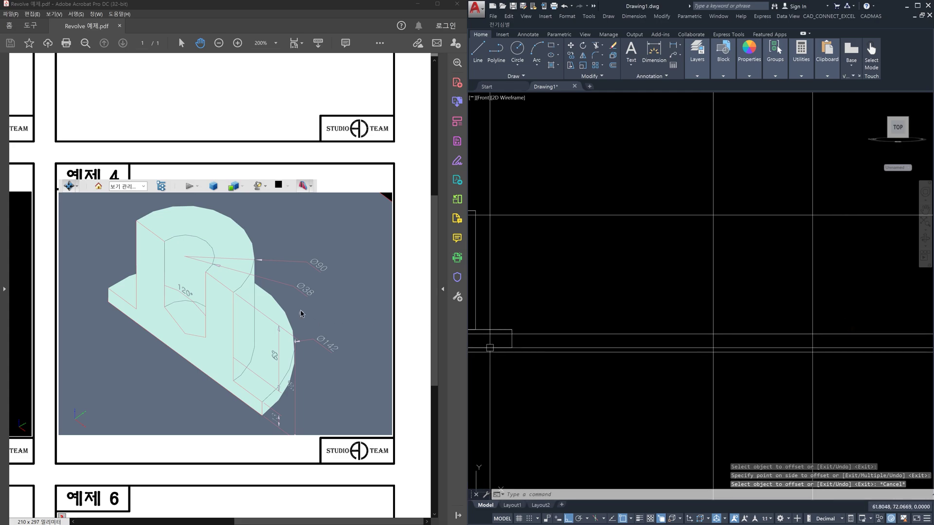
Step: Offset the vertical axis line 45 to the right for the cylinder's outer radius
{"action": "type", "text": "o"}
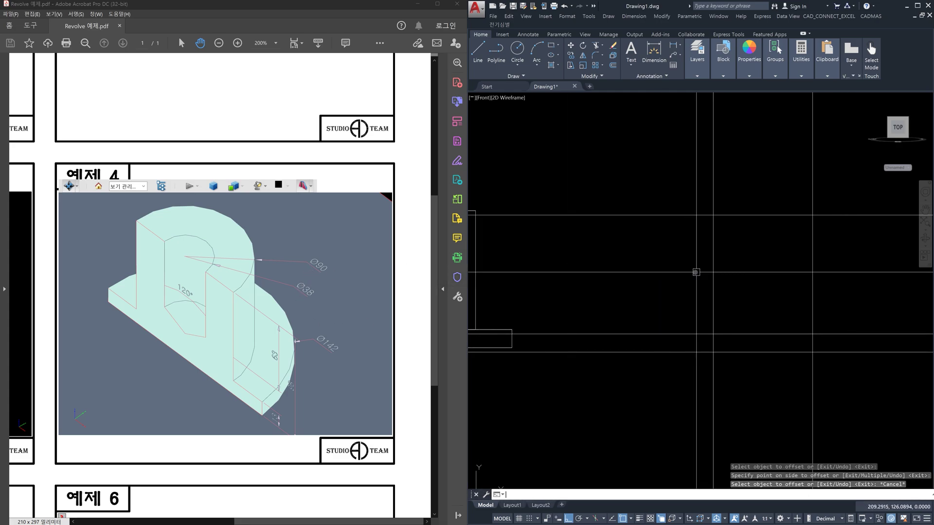
{"action": "key", "text": "Return"}
{"action": "type", "text": "45"}
{"action": "key", "text": "Return"}
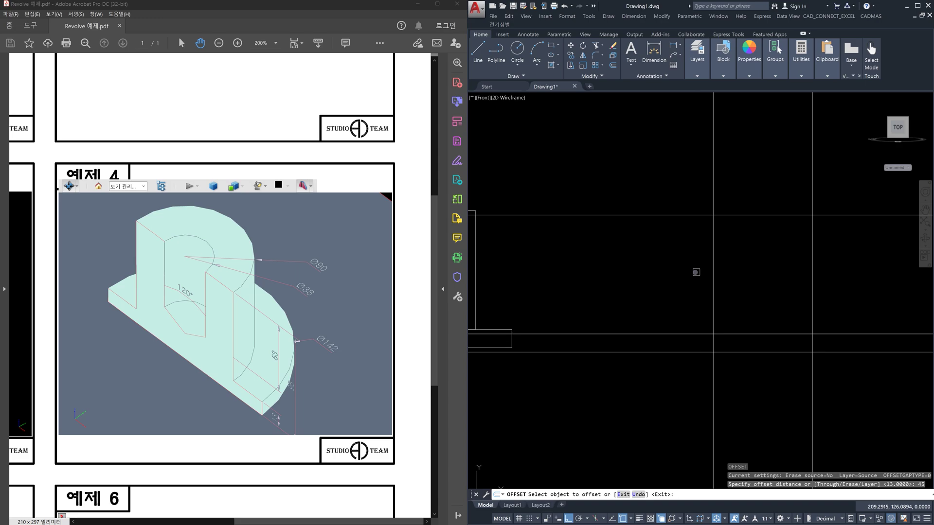
{"action": "left_click", "coordinate": [712, 277]}
{"action": "left_click", "coordinate": [746, 274]}
{"action": "key", "text": "Escape"}
{"action": "key", "text": "Escape"}
{"action": "key", "text": "Escape"}
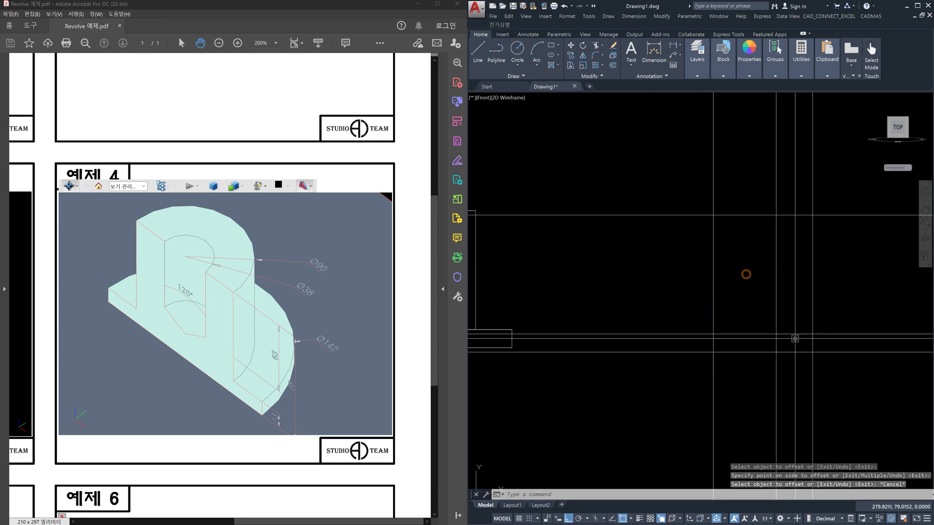
Step: Trim the cylinder side line and the flange top line against each other to form the inner corner
{"action": "type", "text": "tr"}
{"action": "key", "text": "Return"}
{"action": "left_click", "coordinate": [794, 339]}
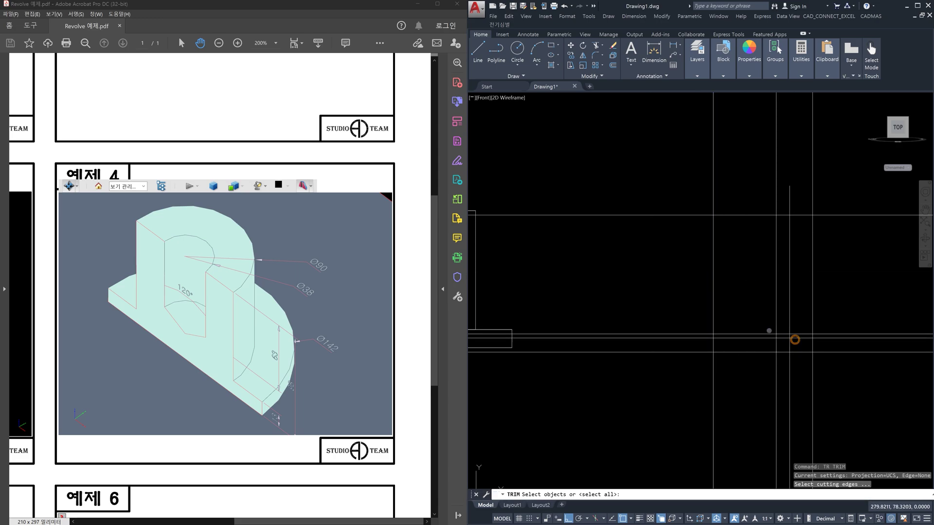
{"action": "left_click", "coordinate": [759, 320]}
{"action": "key", "text": "Return"}
{"action": "left_click", "coordinate": [784, 340]}
{"action": "left_click", "coordinate": [762, 339]}
{"action": "left_click", "coordinate": [763, 339]}
{"action": "left_click", "coordinate": [758, 316]}
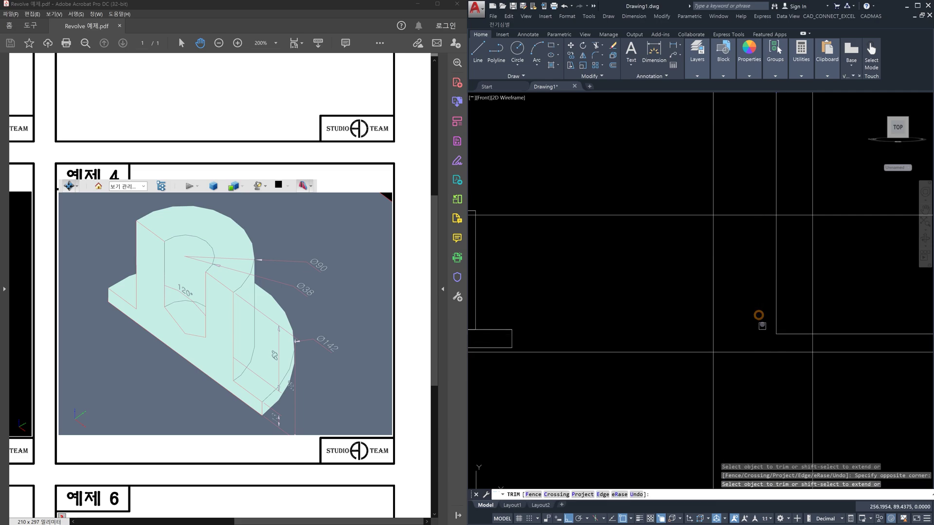
{"action": "key", "text": "Escape"}
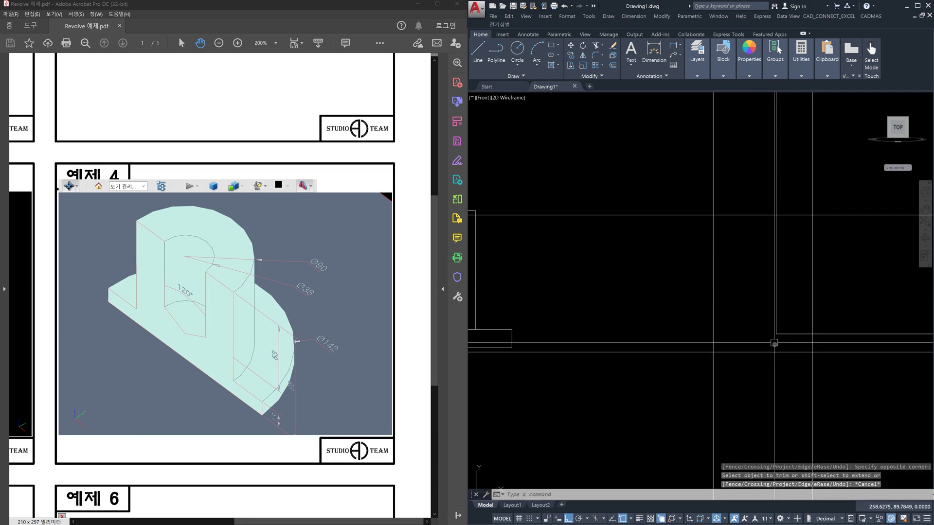
{"action": "key", "text": "Escape"}
{"action": "key", "text": "Escape"}
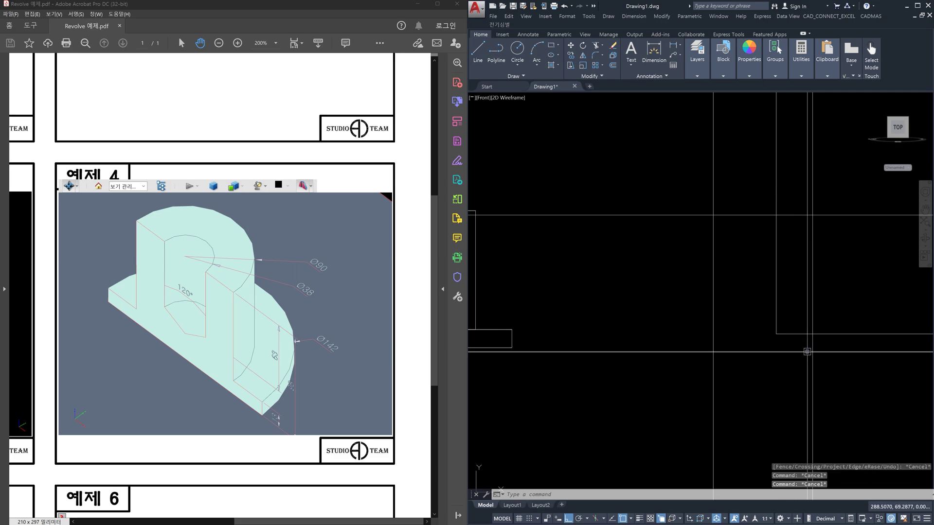
Step: Trim the lines around the flange's outer edge, removing the excess beyond the bottom, the outer side and the flange top
{"action": "type", "text": "tr"}
{"action": "key", "text": "Return"}
{"action": "left_click", "coordinate": [824, 362]}
{"action": "left_click", "coordinate": [805, 326]}
{"action": "key", "text": "Return"}
{"action": "left_click", "coordinate": [828, 371]}
{"action": "left_click", "coordinate": [702, 371]}
{"action": "left_click", "coordinate": [871, 365]}
{"action": "left_click", "coordinate": [852, 293]}
{"action": "left_click", "coordinate": [834, 315]}
{"action": "left_click", "coordinate": [805, 296]}
{"action": "key", "text": "Escape"}
Step: Trim the axis, cylinder side and top lines against each other to close the top of the profile
{"action": "type", "text": "tr"}
{"action": "key", "text": "Return"}
{"action": "left_click", "coordinate": [802, 234]}
{"action": "left_click", "coordinate": [645, 172]}
{"action": "key", "text": "Return"}
{"action": "left_click", "coordinate": [659, 232]}
{"action": "left_click", "coordinate": [643, 179]}
{"action": "left_click", "coordinate": [785, 180]}
{"action": "left_click", "coordinate": [666, 180]}
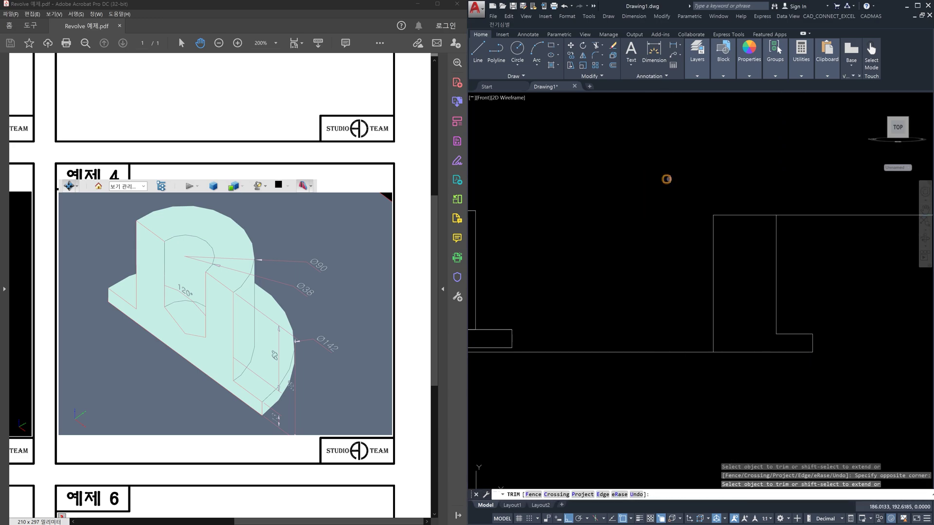
{"action": "left_click", "coordinate": [794, 239]}
{"action": "left_click", "coordinate": [783, 188]}
{"action": "key", "text": "Escape"}
Step: Trim the bottom line to the left of the axis to complete the closed half profile
{"action": "type", "text": "tr"}
{"action": "key", "text": "Return"}
{"action": "left_click", "coordinate": [735, 317]}
{"action": "left_click", "coordinate": [678, 302]}
{"action": "key", "text": "Return"}
{"action": "left_click", "coordinate": [690, 394]}
{"action": "left_click", "coordinate": [661, 300]}
{"action": "key", "text": "Escape"}
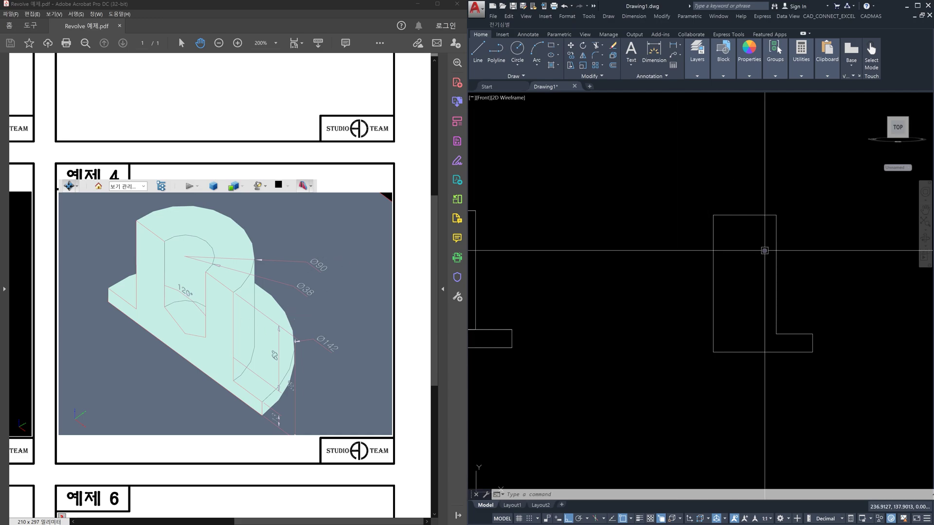
Step: Offset the profile's vertical axis line 19 to the right for the hole radius
{"action": "type", "text": "o"}
{"action": "key", "text": "Return"}
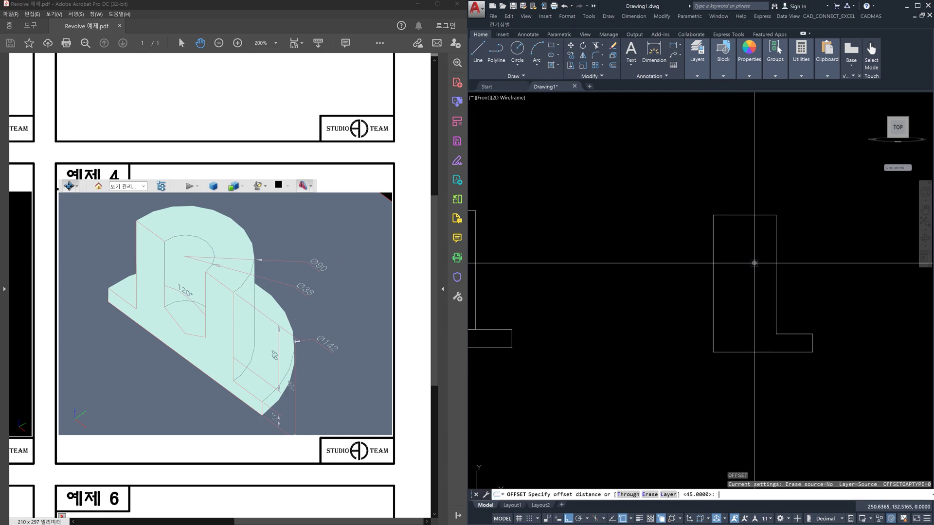
{"action": "type", "text": "19"}
{"action": "key", "text": "Return"}
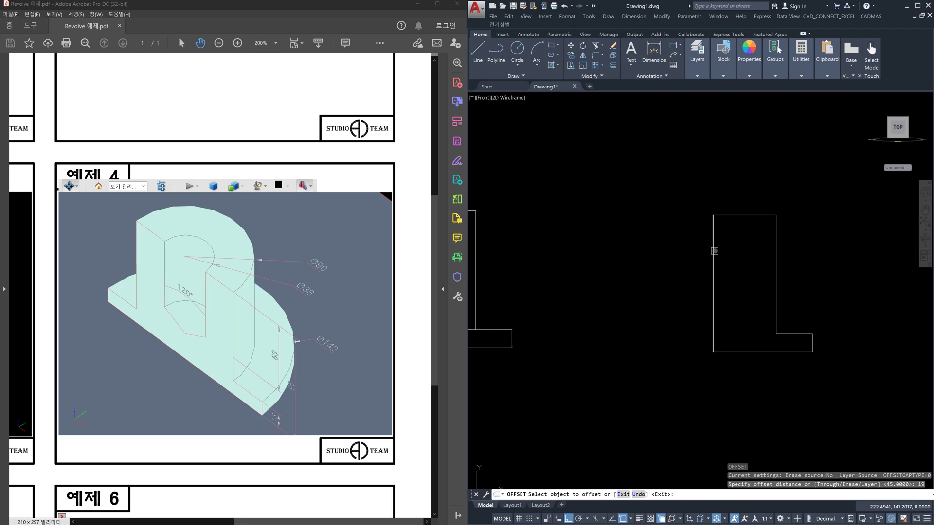
{"action": "left_click", "coordinate": [714, 251]}
{"action": "left_click", "coordinate": [737, 253]}
{"action": "key", "text": "Escape"}
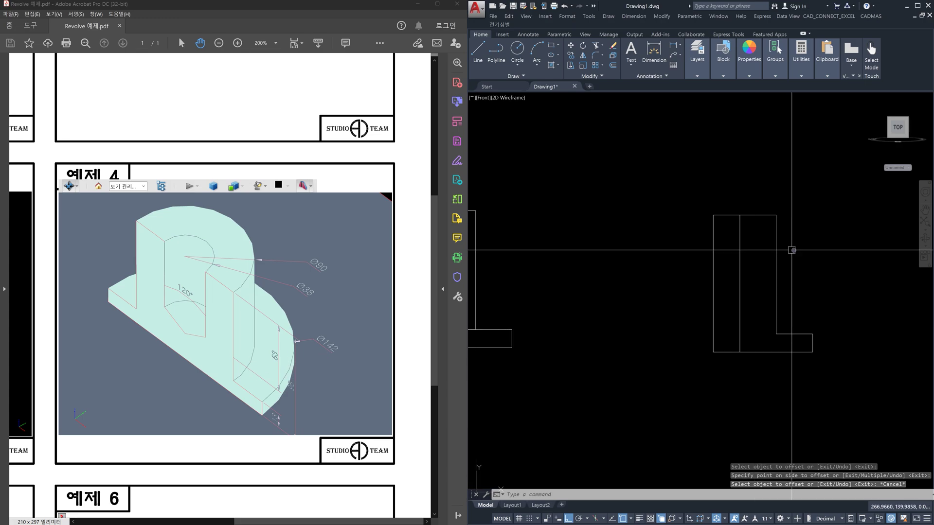
Step: Offset the profile's top line 63 downward for the depth of the hole
{"action": "key", "text": "Return"}
{"action": "type", "text": "63"}
{"action": "key", "text": "Return"}
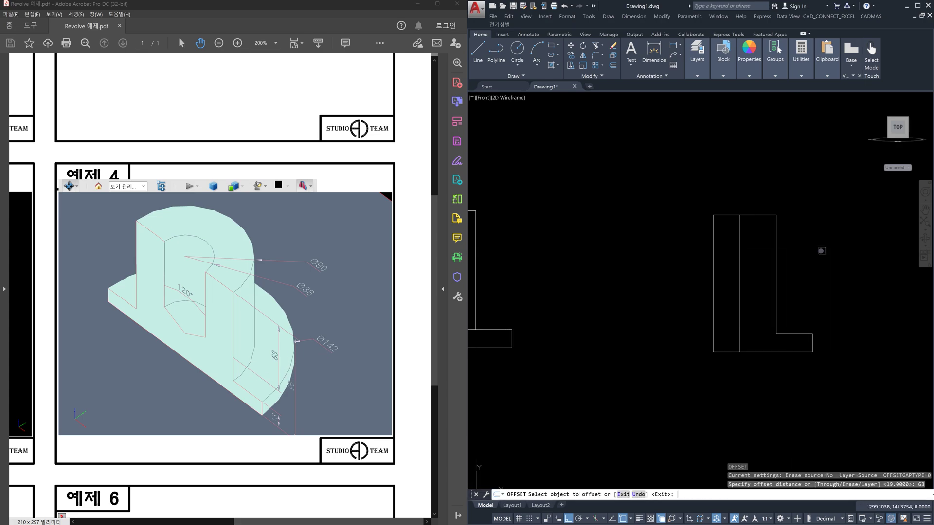
{"action": "left_click", "coordinate": [756, 215]}
{"action": "left_click", "coordinate": [757, 301]}
{"action": "key", "text": "Escape"}
Step: Trim the hole's side line below the depth line, and the depth line outside the hole
{"action": "type", "text": "tr"}
{"action": "key", "text": "Return"}
{"action": "scroll", "coordinate": [757, 313], "scroll_direction": "up", "scroll_amount": 2}
{"action": "left_click", "coordinate": [746, 315]}
{"action": "left_click", "coordinate": [687, 272]}
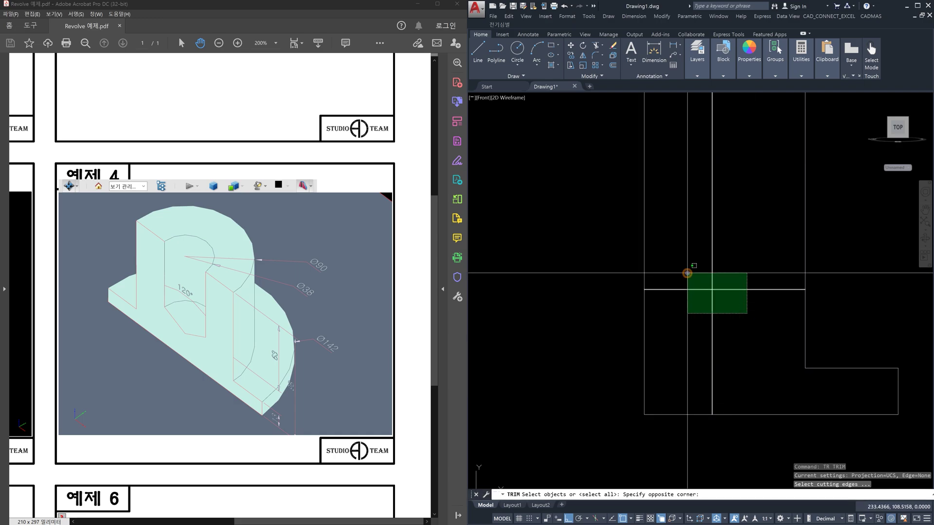
{"action": "key", "text": "Return"}
{"action": "left_click", "coordinate": [728, 331]}
{"action": "left_click", "coordinate": [700, 325]}
{"action": "left_click", "coordinate": [753, 290]}
Step: Trim away the top line and the axis line across the hole so its upper end is open
{"action": "scroll", "coordinate": [745, 270], "scroll_direction": "down", "scroll_amount": 2}
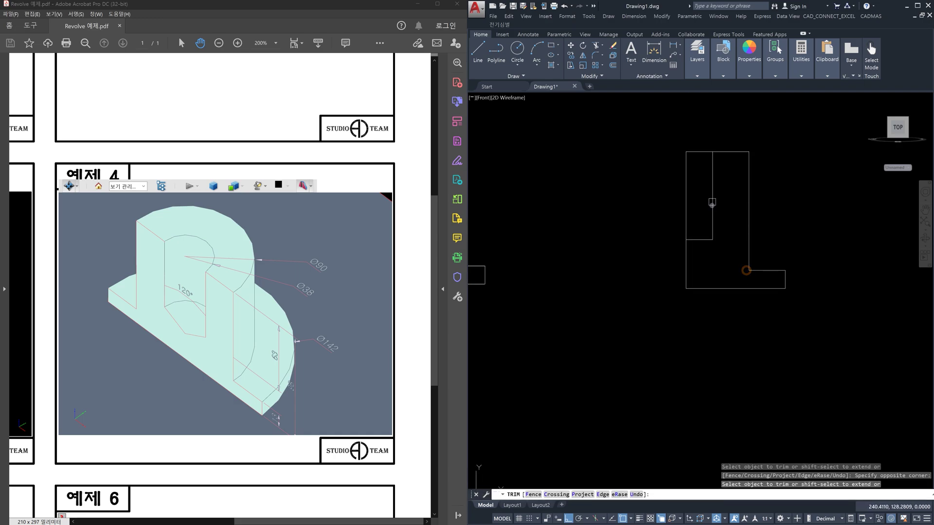
{"action": "left_click", "coordinate": [698, 167]}
{"action": "left_click", "coordinate": [658, 134]}
{"action": "key", "text": "Escape"}
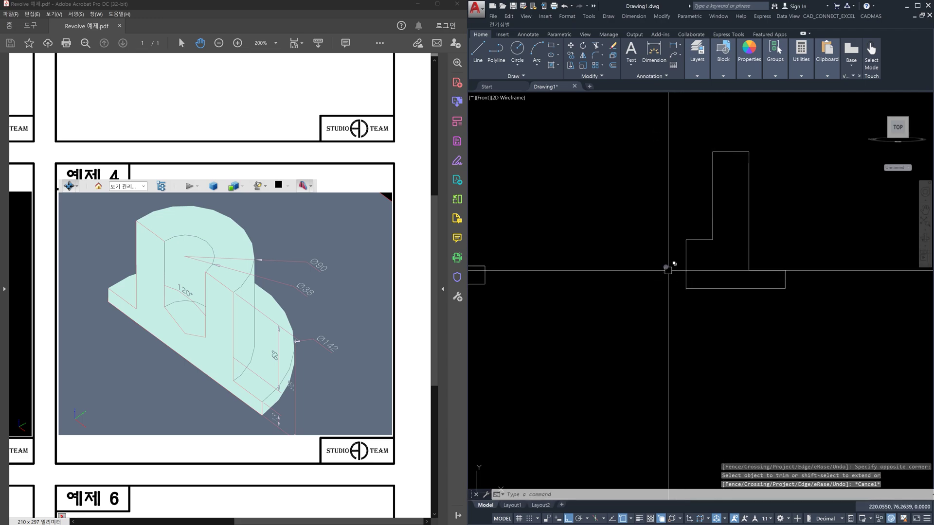
Step: Draw a construction line at 30 degrees through the lower corner of the hole's side for the conical bottom
{"action": "scroll", "coordinate": [696, 248], "scroll_direction": "up", "scroll_amount": 2}
{"action": "key", "text": "Escape"}
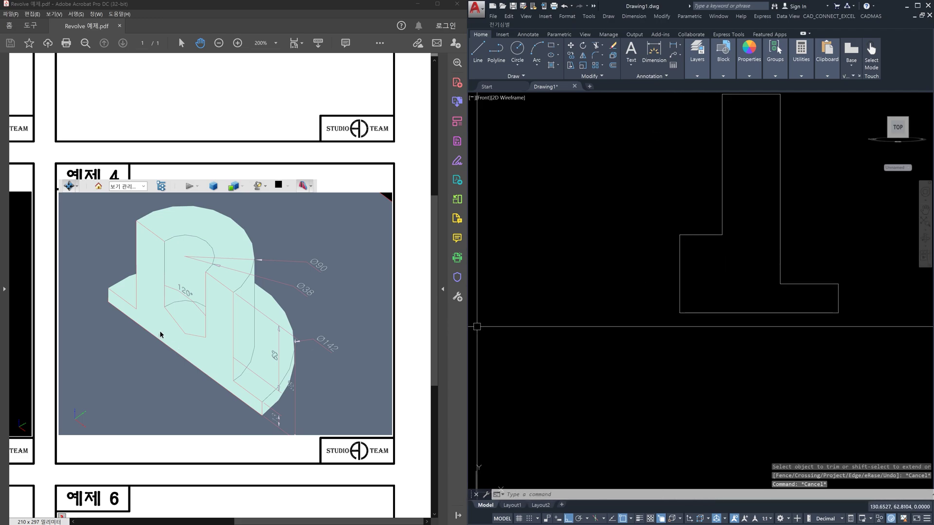
{"action": "key", "text": "Escape"}
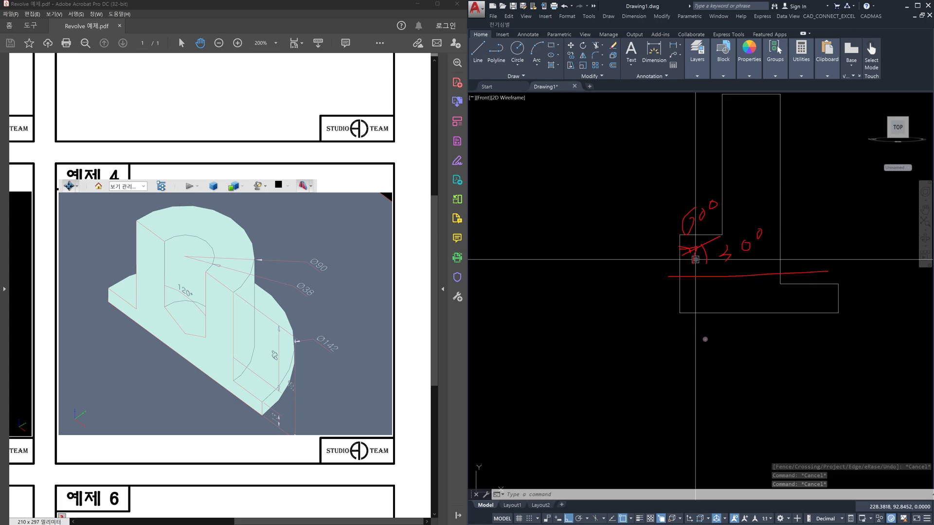
{"action": "key", "text": "Escape"}
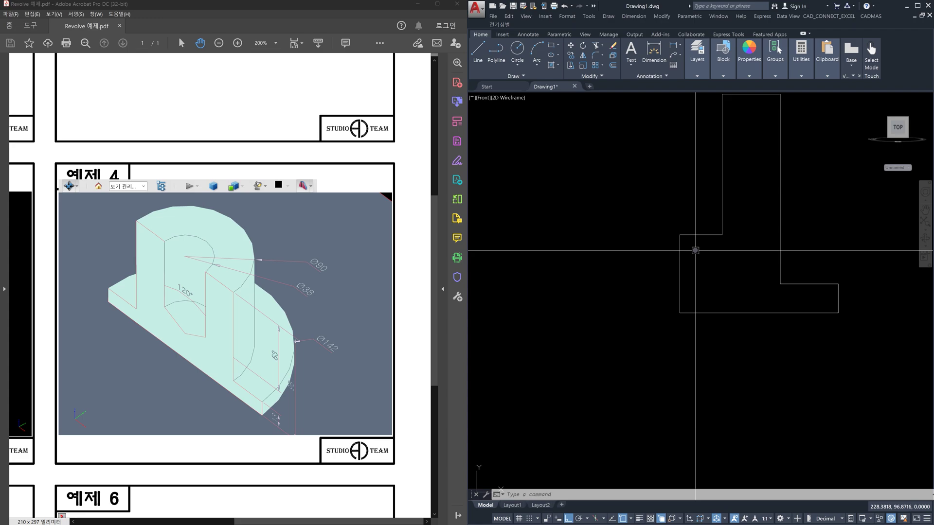
{"action": "type", "text": "xl"}
{"action": "key", "text": "Return"}
{"action": "type", "text": "a"}
{"action": "key", "text": "Return"}
{"action": "type", "text": "3"}
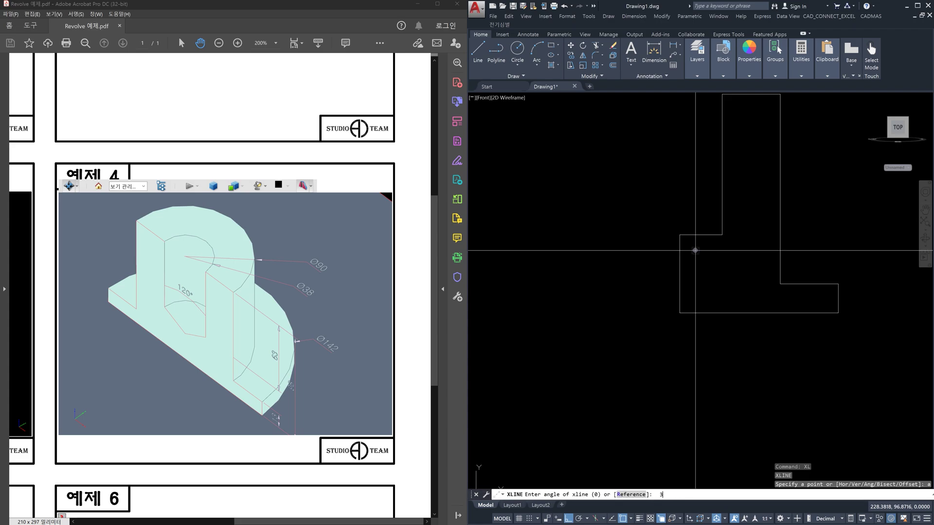
{"action": "type", "text": "0"}
{"action": "key", "text": "Return"}
{"action": "left_click", "coordinate": [723, 233]}
{"action": "key", "text": "Escape"}
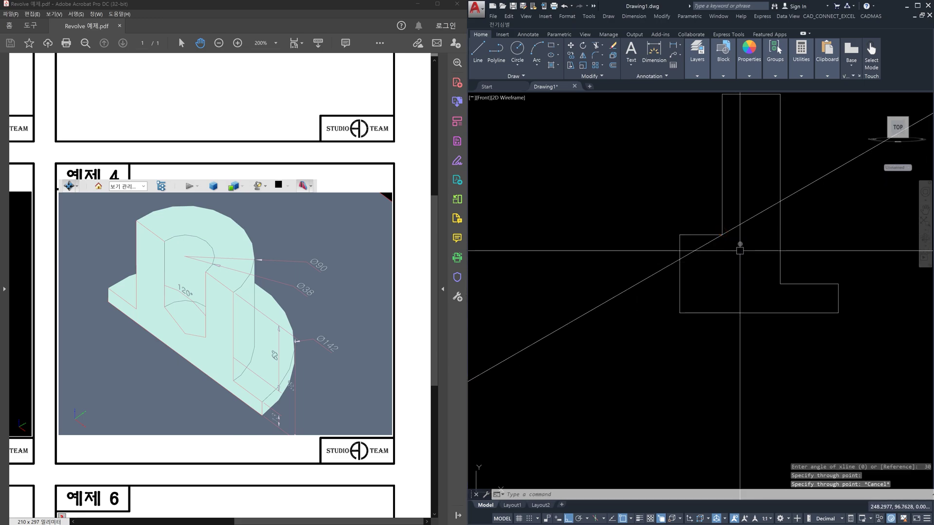
Step: Trim the 30-degree line beyond the hole's side line and beyond the axis, keeping only the cone edge
{"action": "type", "text": "tr"}
{"action": "key", "text": "Return"}
{"action": "left_click", "coordinate": [738, 204]}
{"action": "left_click", "coordinate": [703, 200]}
{"action": "key", "text": "Return"}
{"action": "left_click", "coordinate": [735, 243]}
{"action": "left_click", "coordinate": [730, 203]}
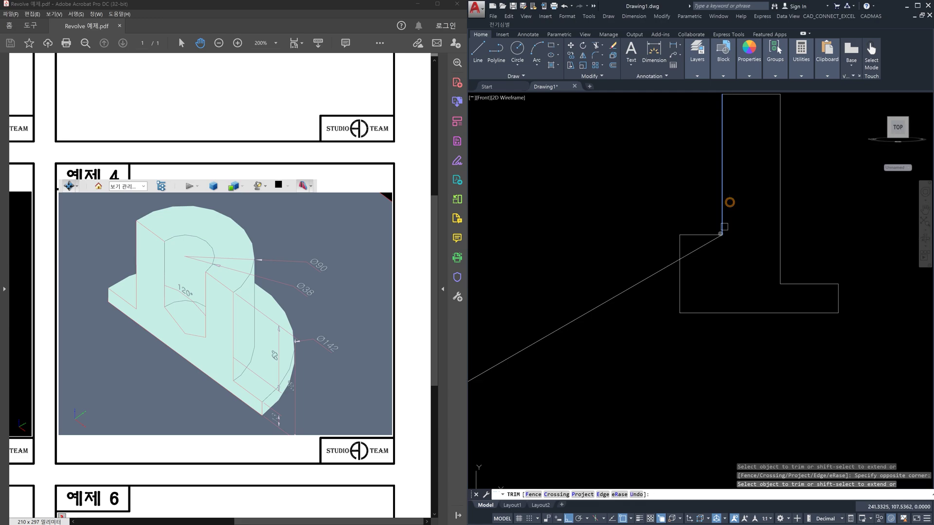
{"action": "left_click", "coordinate": [668, 288]}
{"action": "left_click", "coordinate": [652, 243]}
{"action": "key", "text": "Escape"}
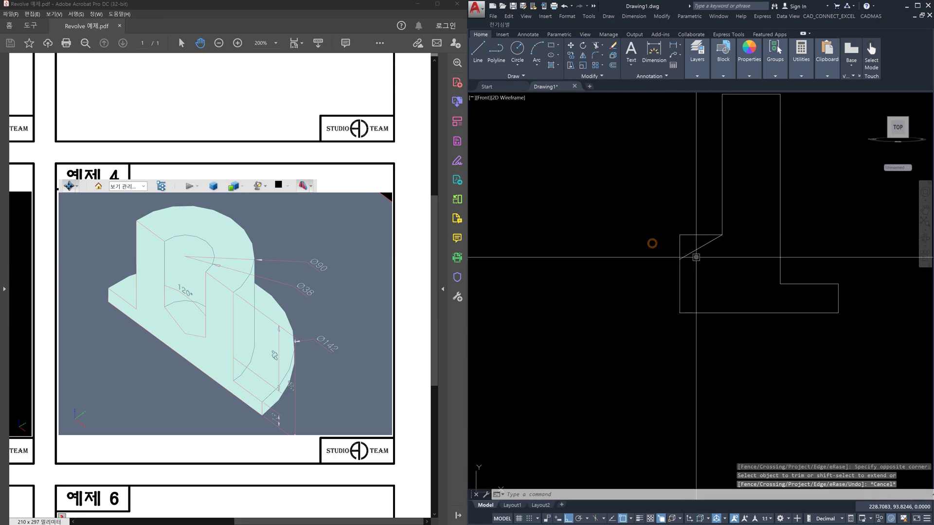
Step: Trim the axis line above the cone edge and delete the horizontal hole-depth line
{"action": "type", "text": "tr"}
{"action": "key", "text": "Return"}
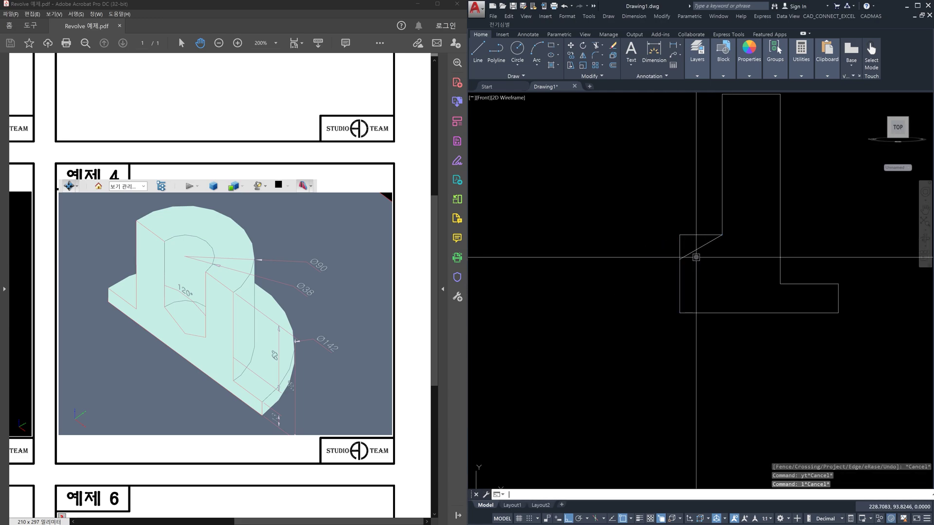
{"action": "key", "text": "Return"}
{"action": "left_click", "coordinate": [680, 247]}
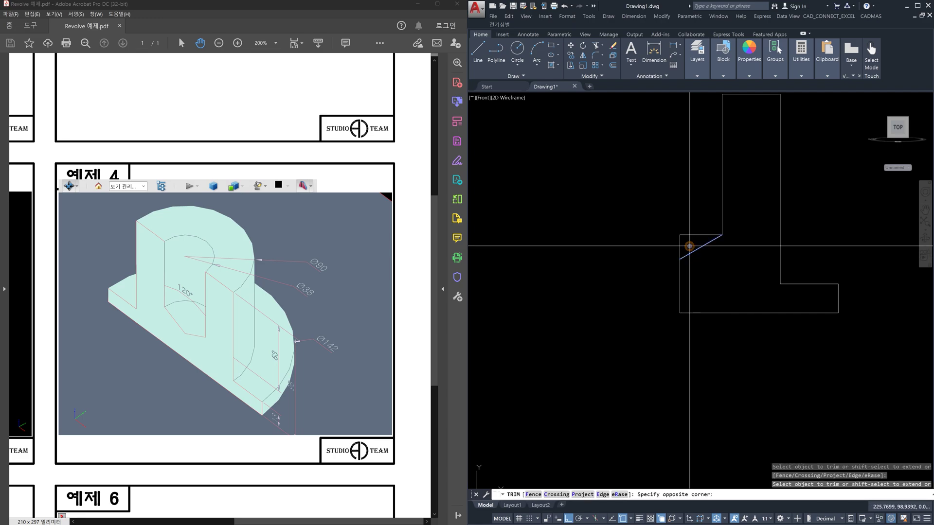
{"action": "key", "text": "Escape"}
{"action": "left_click", "coordinate": [683, 235]}
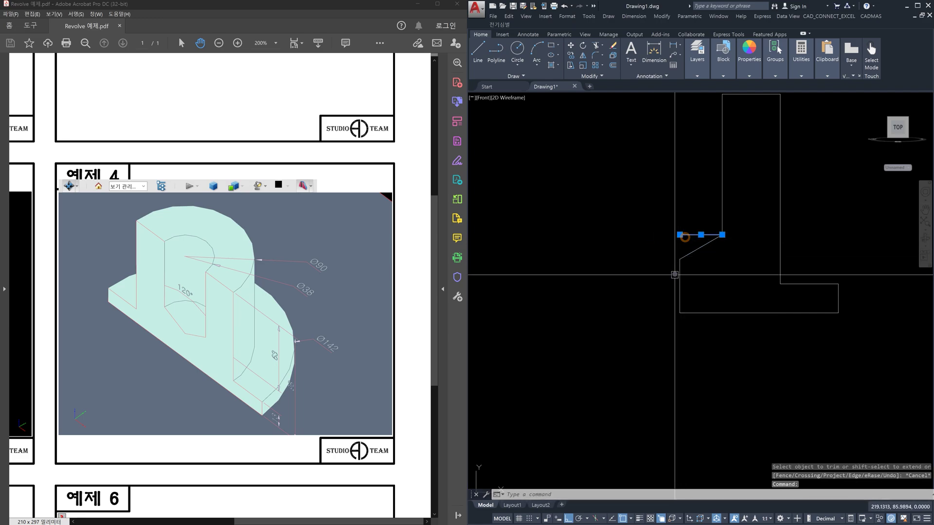
{"action": "key", "text": "Delete"}
Step: Switch to an isometric view and reset the UCS to World
{"action": "scroll", "coordinate": [768, 277], "scroll_direction": "down", "scroll_amount": 5}
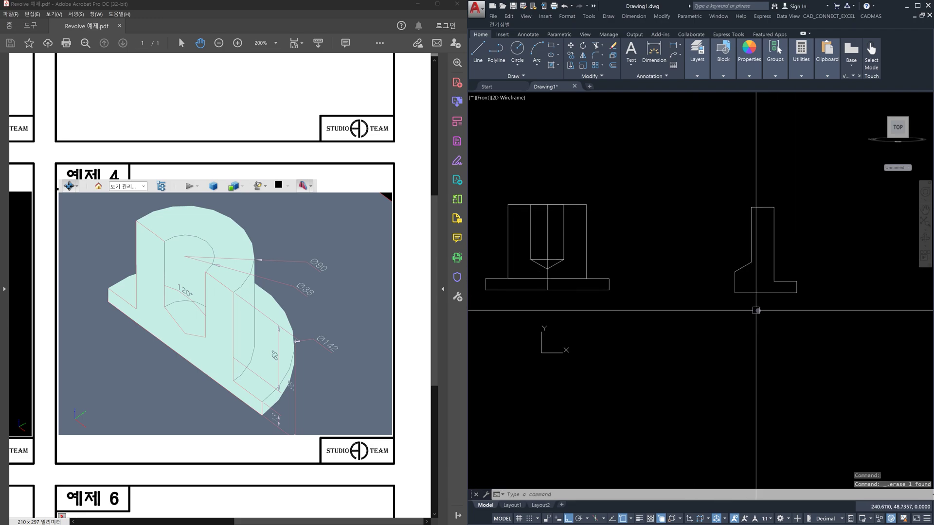
{"action": "left_click", "coordinate": [907, 120]}
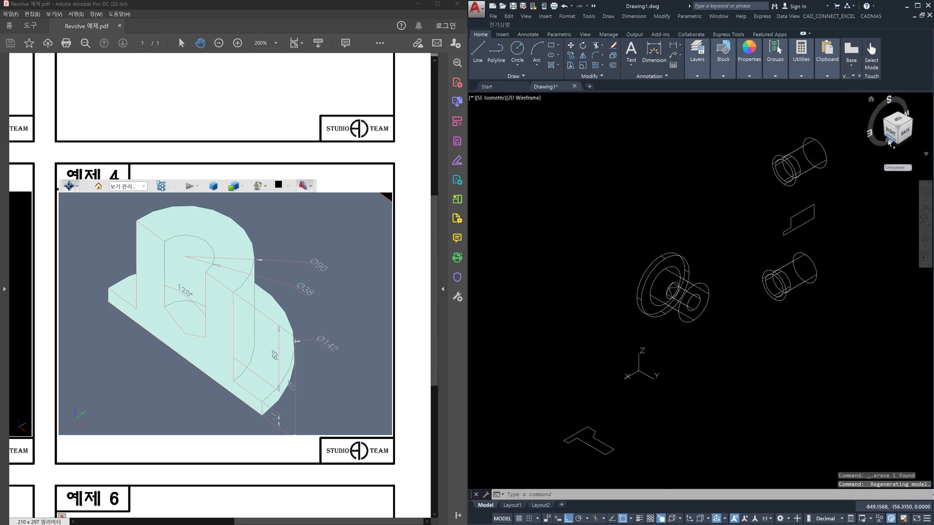
{"action": "type", "text": "u"}
{"action": "key", "text": "Escape"}
{"action": "key", "text": "Escape"}
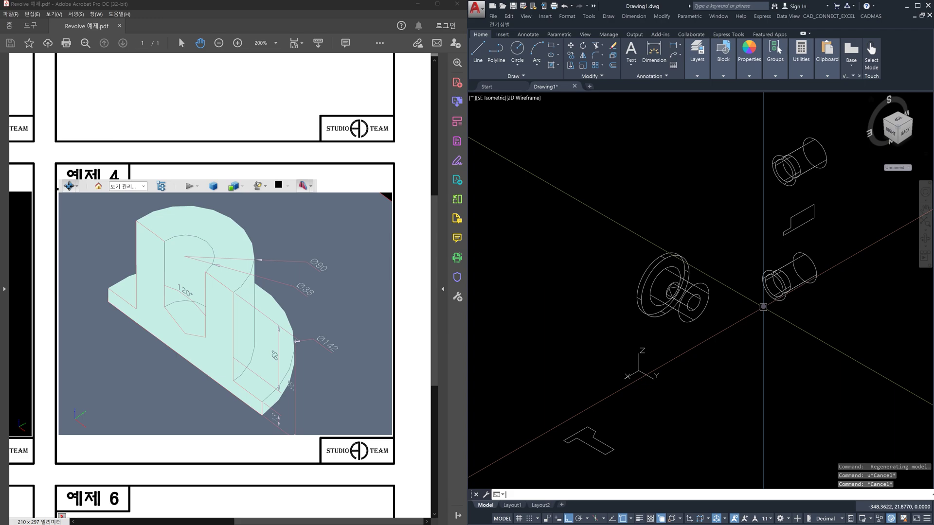
{"action": "key", "text": "Return"}
{"action": "key", "text": "Return"}
{"action": "key", "text": "Escape"}
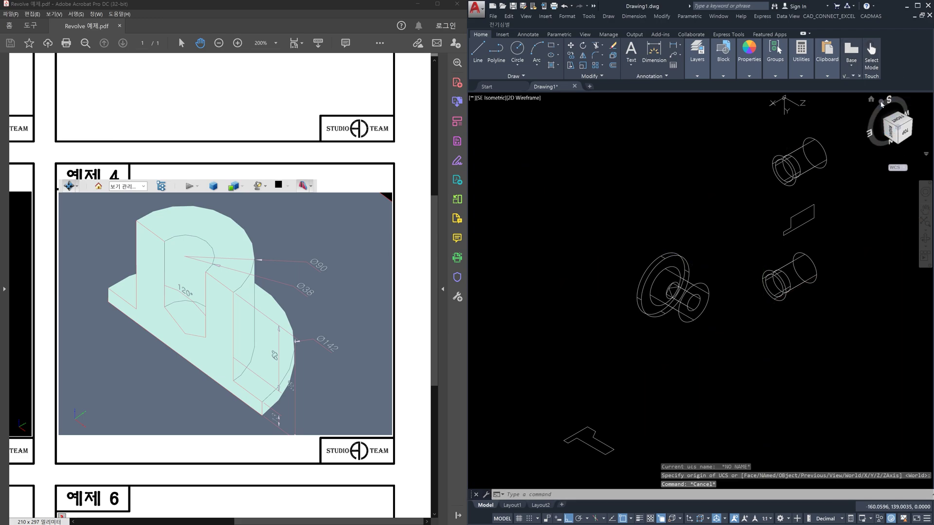
Step: Orient the view to SE Isometric in the World UCS, framing the new half profile
{"action": "left_click", "coordinate": [872, 100]}
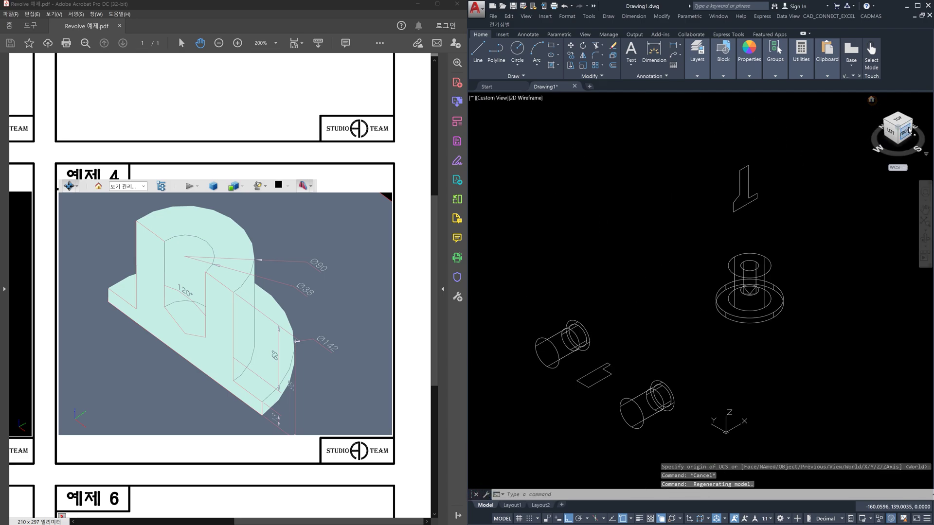
{"action": "left_click", "coordinate": [905, 133]}
{"action": "left_click", "coordinate": [906, 121]}
{"action": "middle_click_drag", "start_coordinate": [877, 346], "coordinate": [750, 347]}
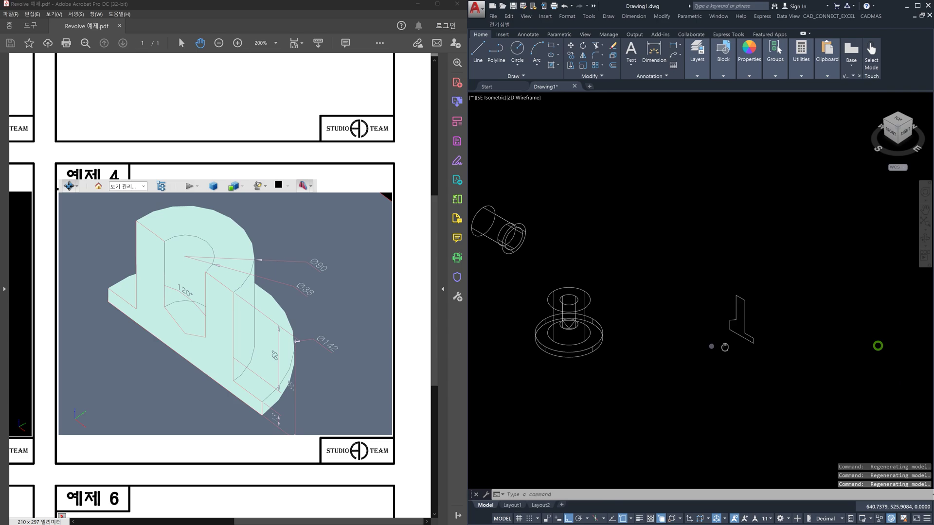
{"action": "scroll", "coordinate": [718, 323], "scroll_direction": "up", "scroll_amount": 6}
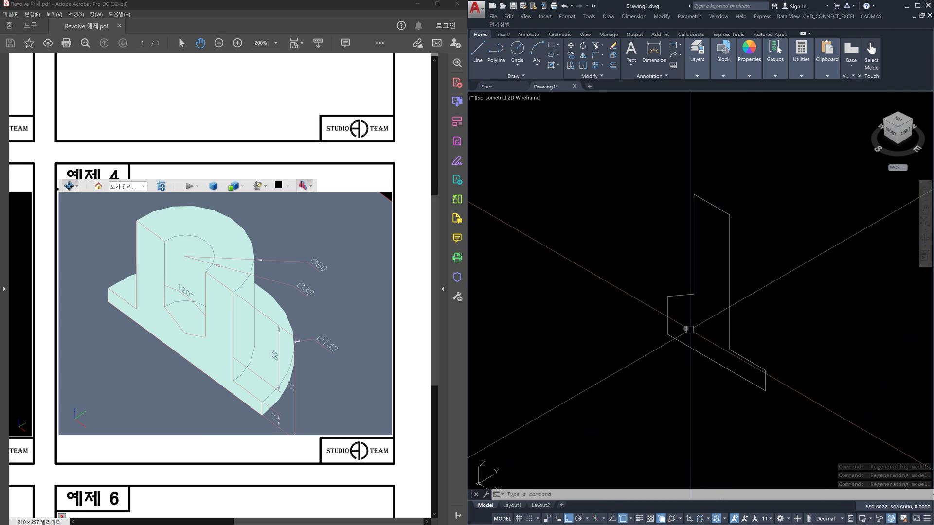
Step: Examine the half profile's axis edge and the finished solids and profiles beside it
{"action": "left_click", "coordinate": [681, 321]}
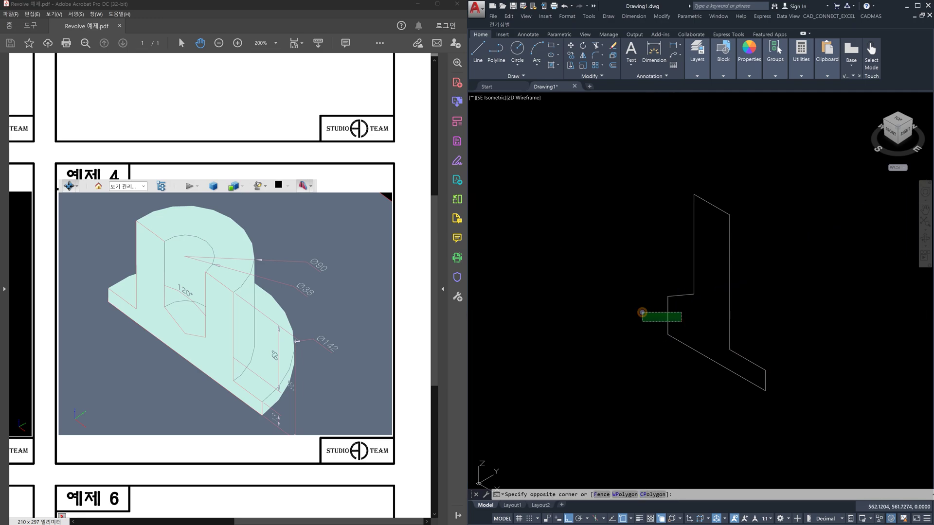
{"action": "left_click", "coordinate": [642, 314]}
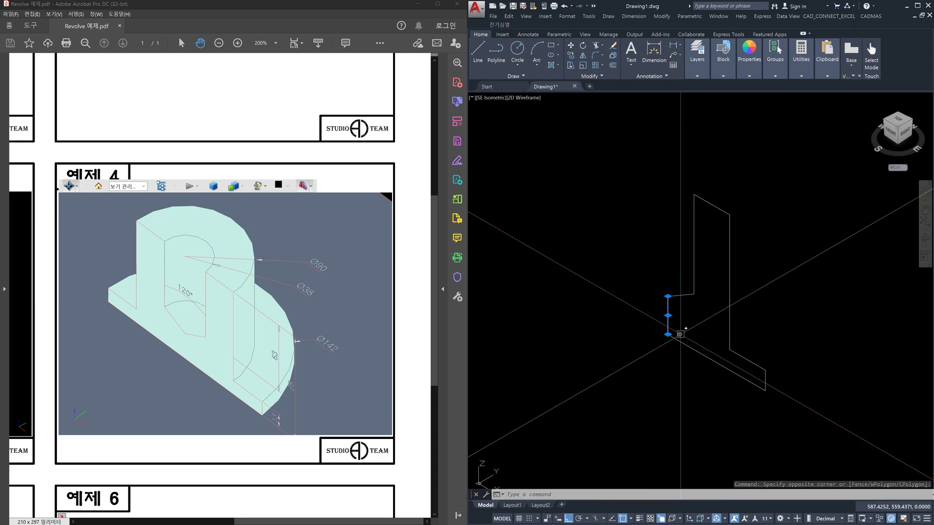
{"action": "key", "text": "Escape"}
{"action": "scroll", "coordinate": [710, 334], "scroll_direction": "down", "scroll_amount": 6}
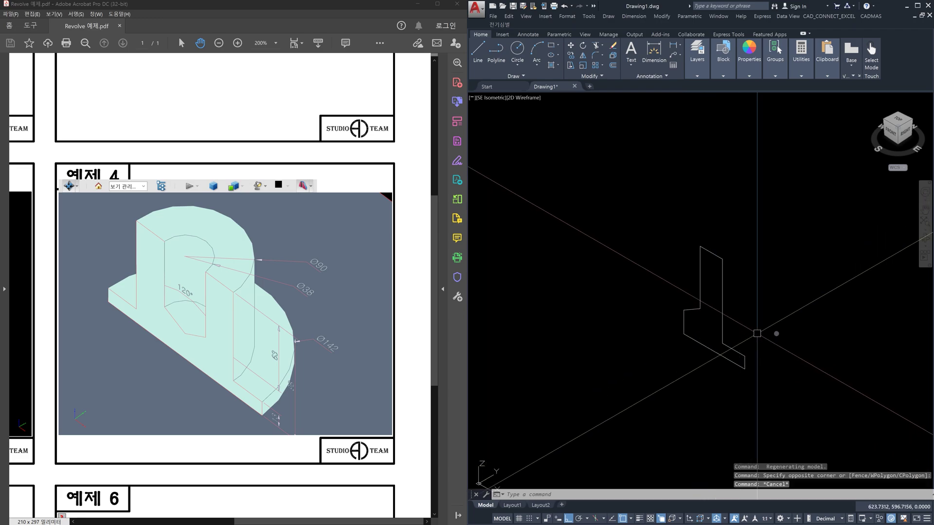
{"action": "middle_click_drag", "start_coordinate": [725, 330], "coordinate": [707, 332]}
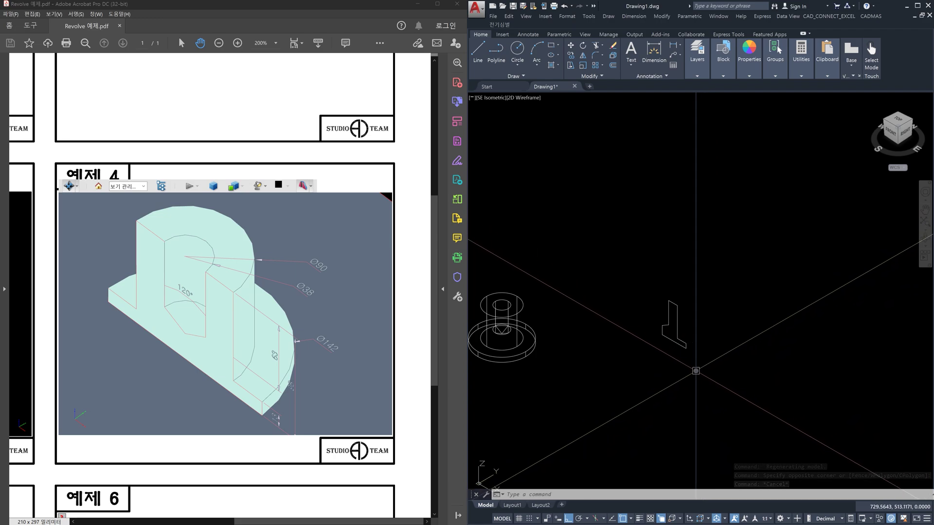
{"action": "middle_click_drag", "start_coordinate": [511, 454], "coordinate": [562, 394]}
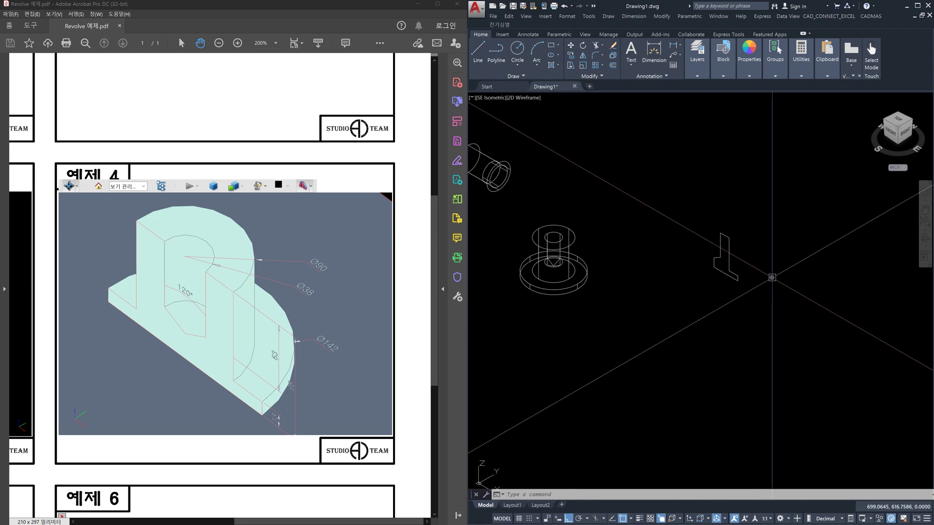
{"action": "middle_click_drag", "start_coordinate": [492, 149], "coordinate": [607, 206]}
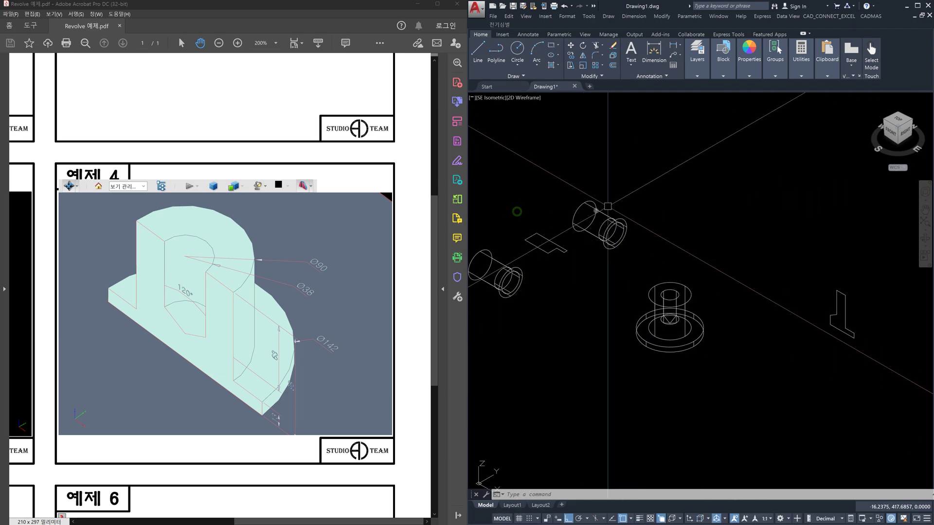
{"action": "middle_click_drag", "start_coordinate": [778, 304], "coordinate": [619, 287]}
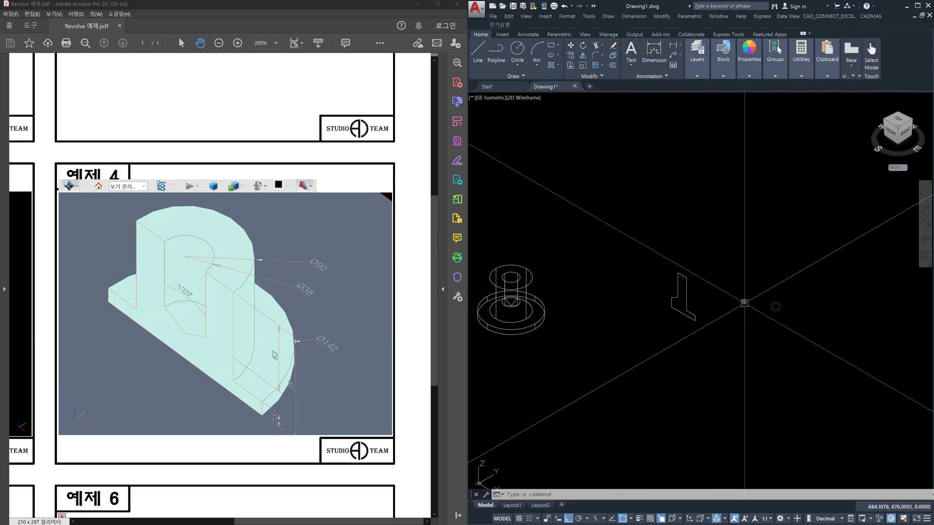
{"action": "key", "text": "Escape"}
{"action": "key", "text": "Escape"}
{"action": "key", "text": "Escape"}
Step: Beside the half profile, draw connected lines 71 along X, 13 up in Z, and back freely along negative X
{"action": "scroll", "coordinate": [730, 274], "scroll_direction": "up", "scroll_amount": 2}
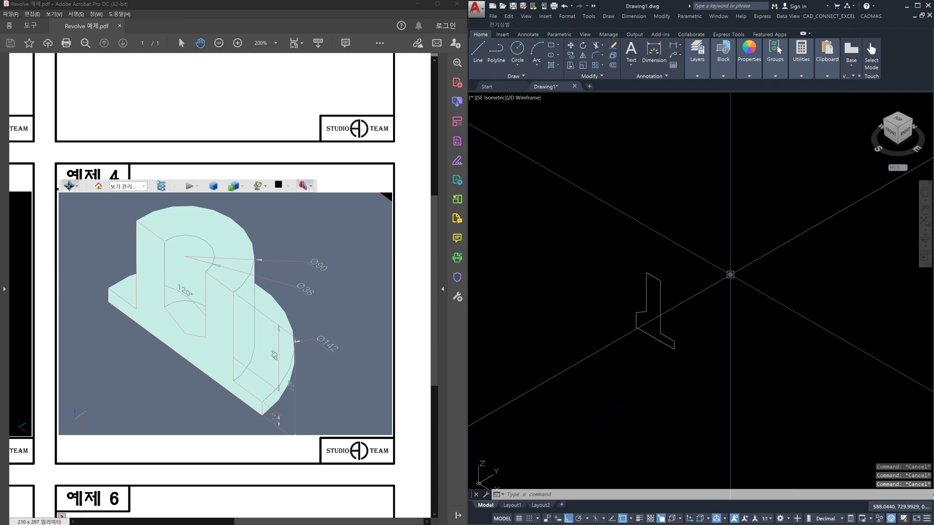
{"action": "middle_click_drag", "start_coordinate": [729, 275], "coordinate": [703, 275]}
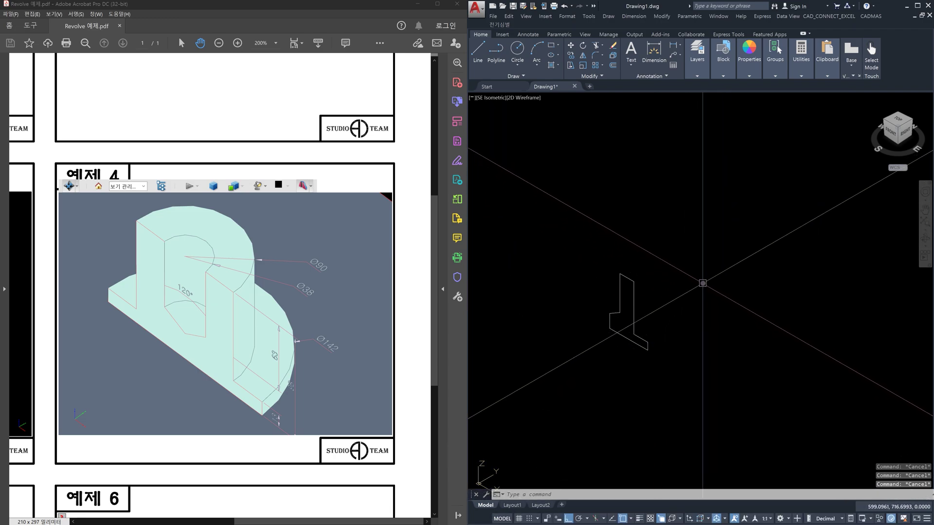
{"action": "type", "text": "l"}
{"action": "key", "text": "Return"}
{"action": "left_click", "coordinate": [673, 267]}
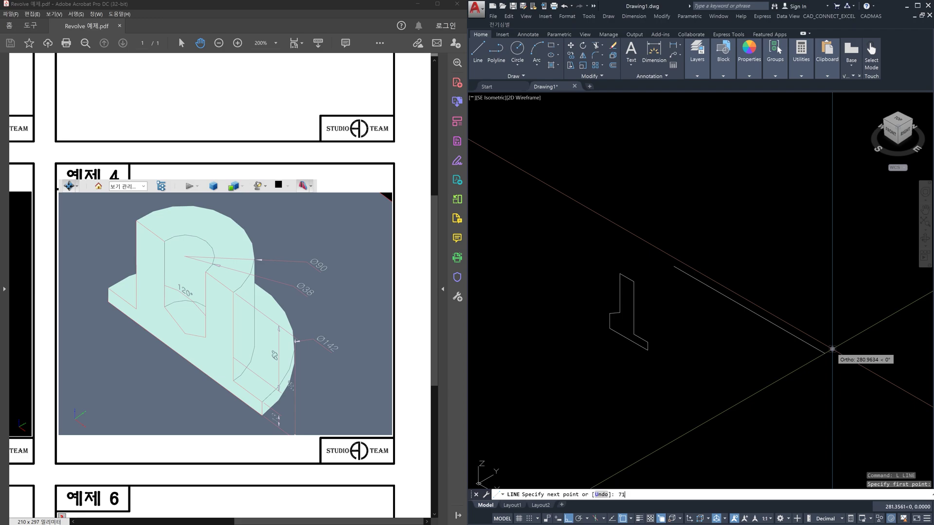
{"action": "key", "text": "Return"}
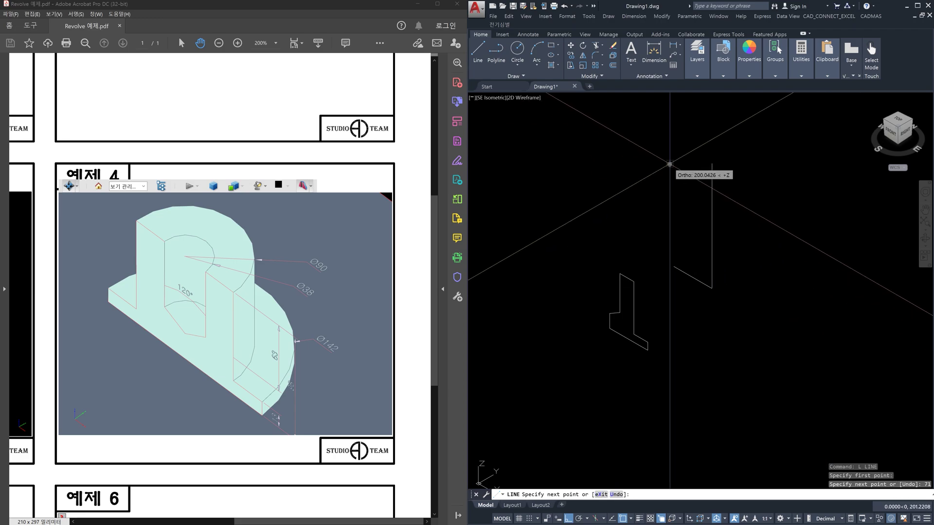
{"action": "type", "text": "13"}
{"action": "key", "text": "Return"}
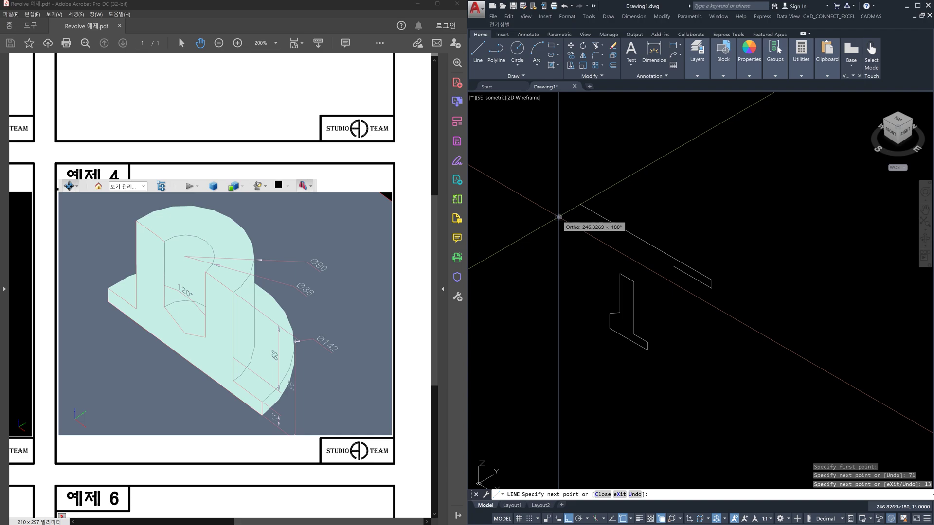
{"action": "left_click", "coordinate": [664, 241]}
{"action": "key", "text": "Return"}
Step: From the start of the 71-long base line, draw lines 98 up in Z and 45 along X, checking the heights in the PDF model
{"action": "key", "text": "Return"}
{"action": "left_click", "coordinate": [673, 267]}
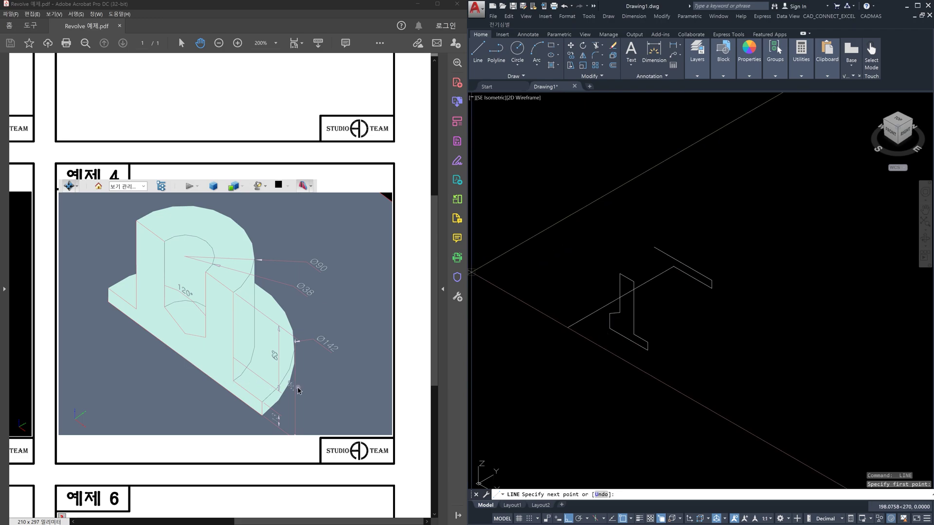
{"action": "scroll", "coordinate": [298, 390], "scroll_direction": "up", "scroll_amount": 3}
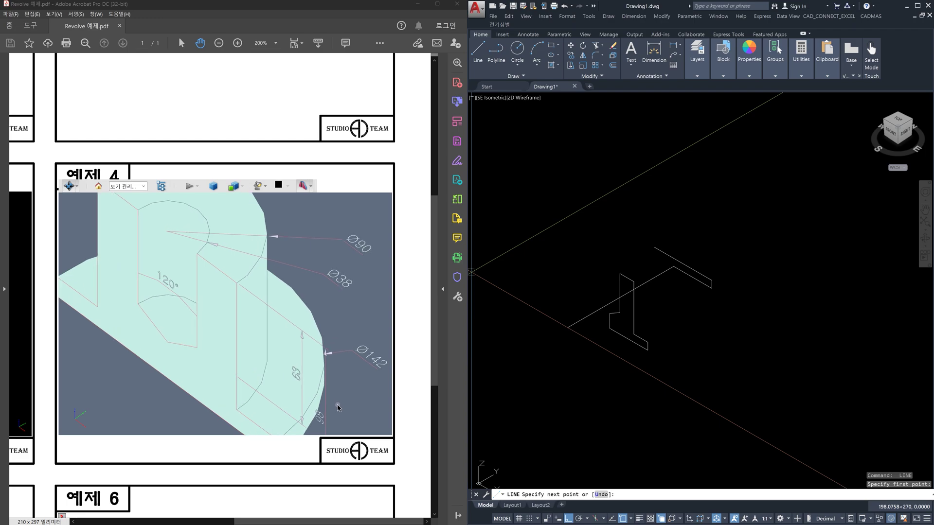
{"action": "left_click_drag", "start_coordinate": [338, 414], "coordinate": [351, 391]}
{"action": "left_click_drag", "start_coordinate": [379, 353], "coordinate": [334, 359]}
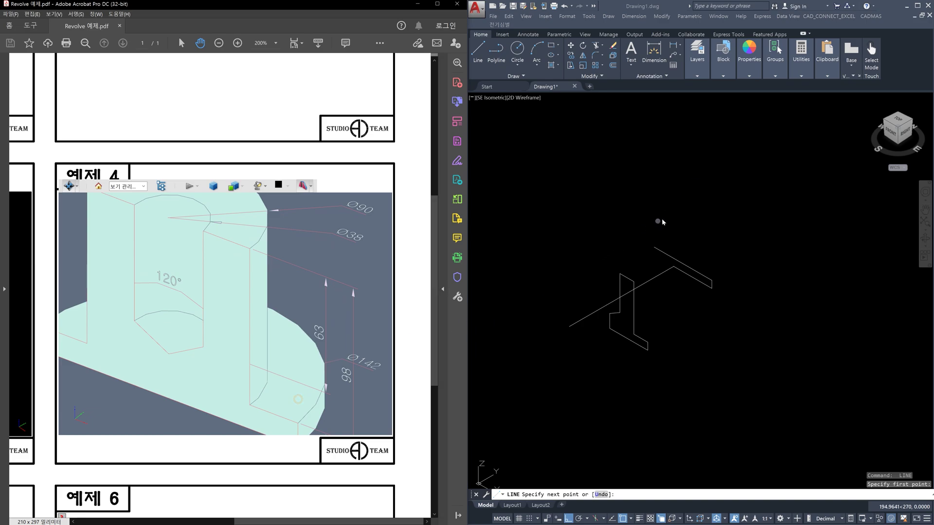
{"action": "left_click", "coordinate": [688, 212]}
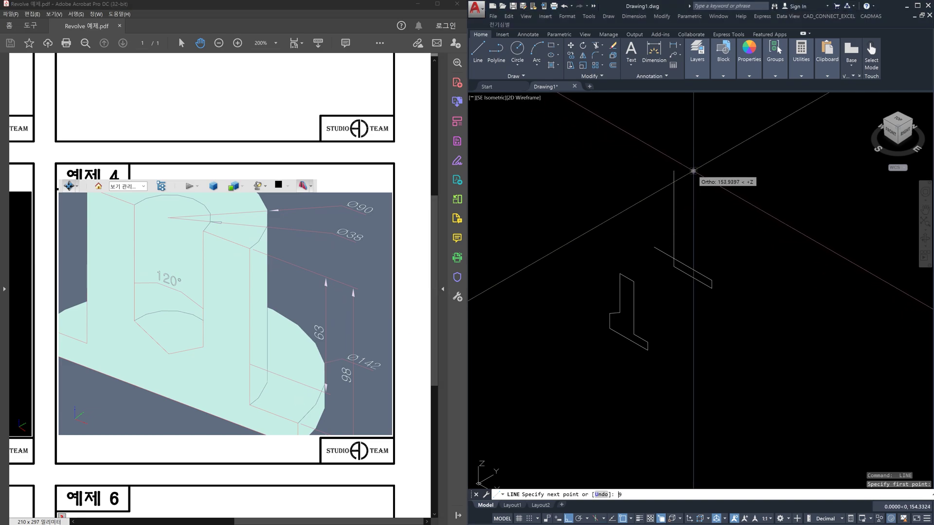
{"action": "key", "text": "Return"}
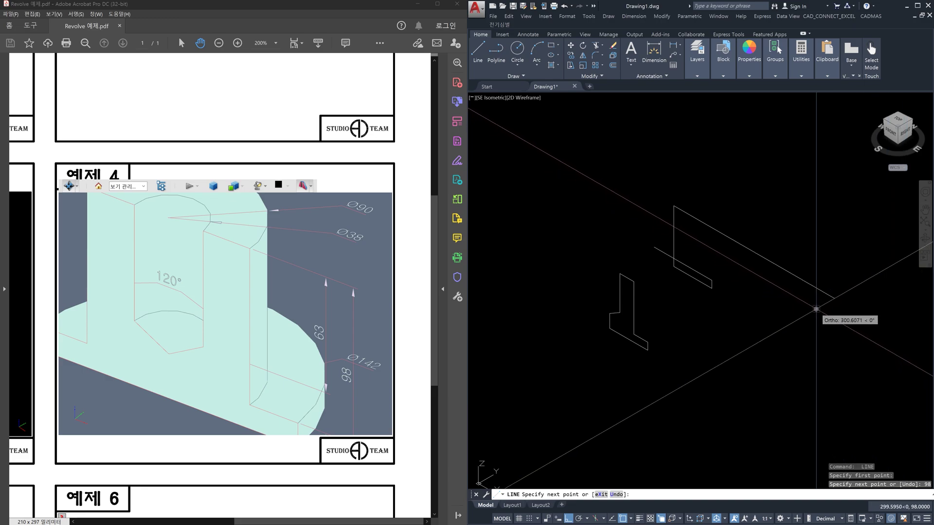
{"action": "type", "text": "45"}
{"action": "key", "text": "Return"}
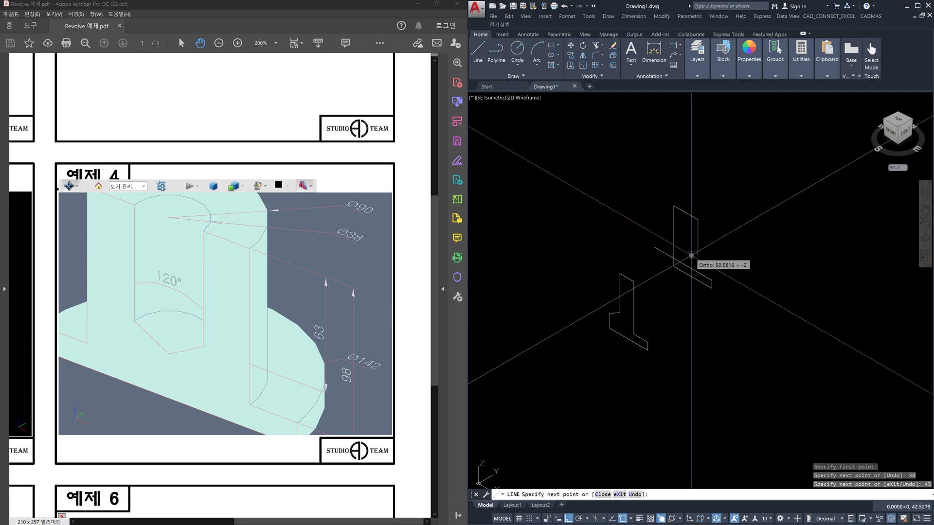
Step: Continue the outline from the end of the 45-long line straight down, perpendicular to the flange's top line
{"action": "scroll", "coordinate": [697, 271], "scroll_direction": "up", "scroll_amount": 3}
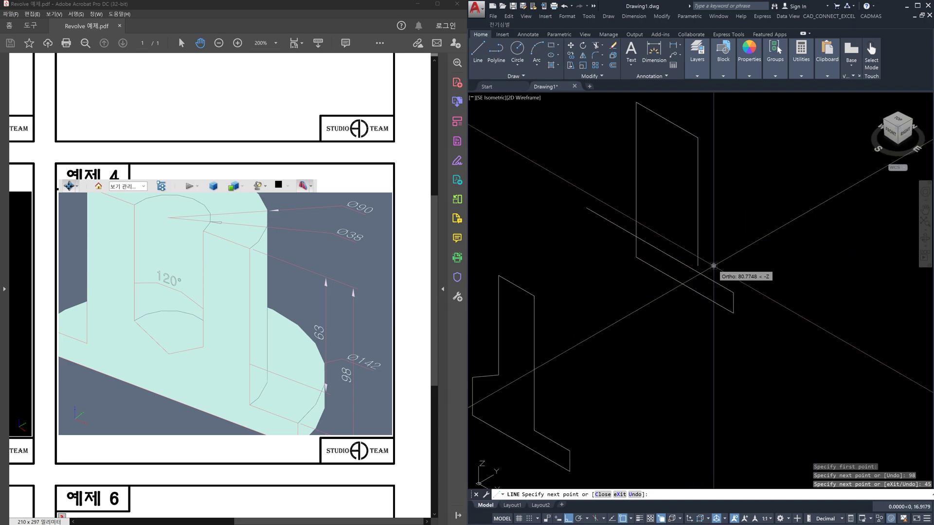
{"action": "right_click", "coordinate": [713, 266], "text": "shift"}
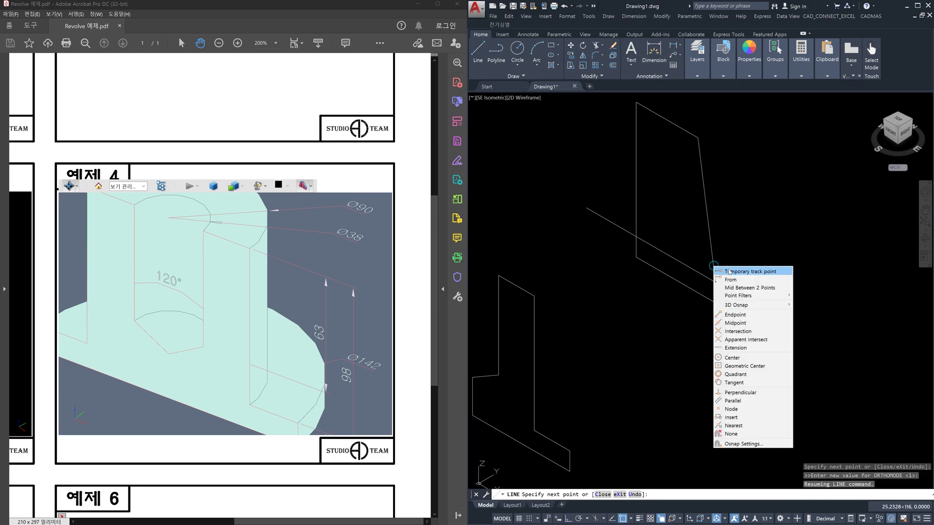
{"action": "left_click", "coordinate": [736, 392]}
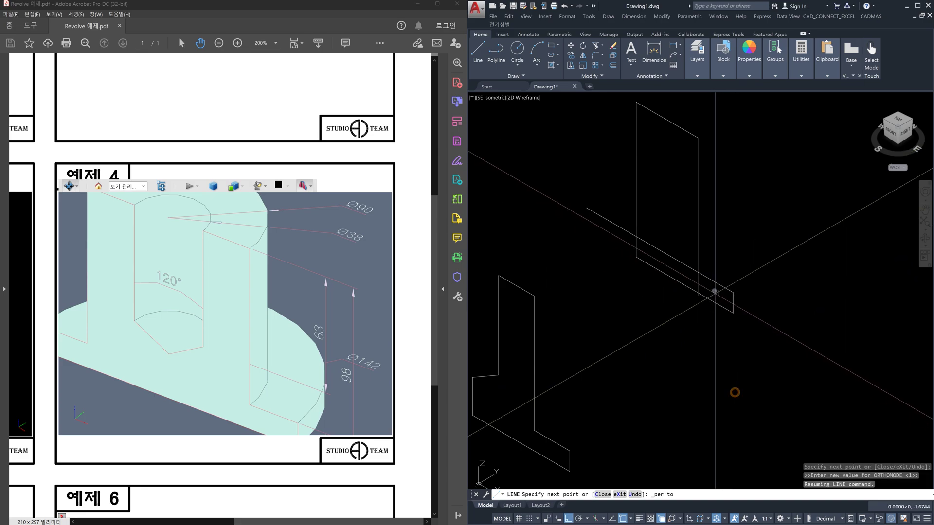
{"action": "key", "text": "Escape"}
{"action": "key", "text": "Escape"}
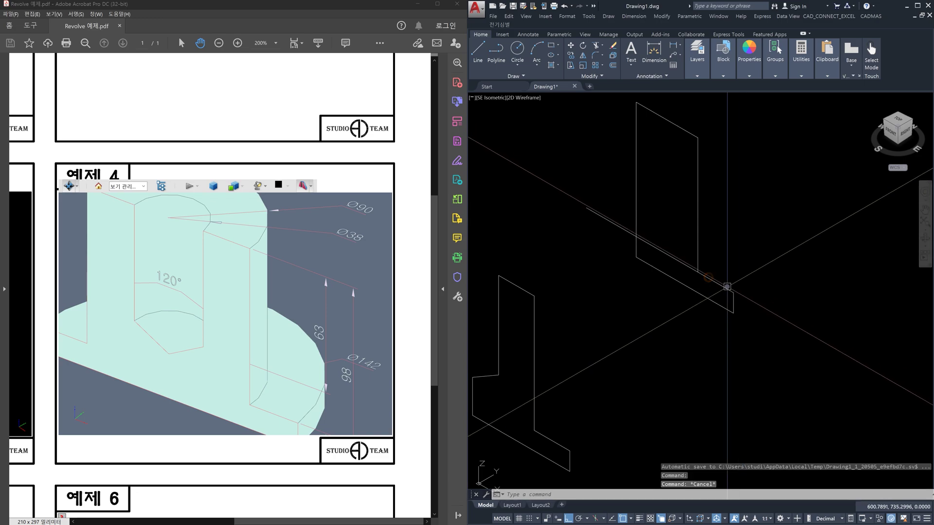
Step: Shorten the flange's top line by moving its free end to the foot of the outer vertical line
{"action": "left_click", "coordinate": [711, 281]}
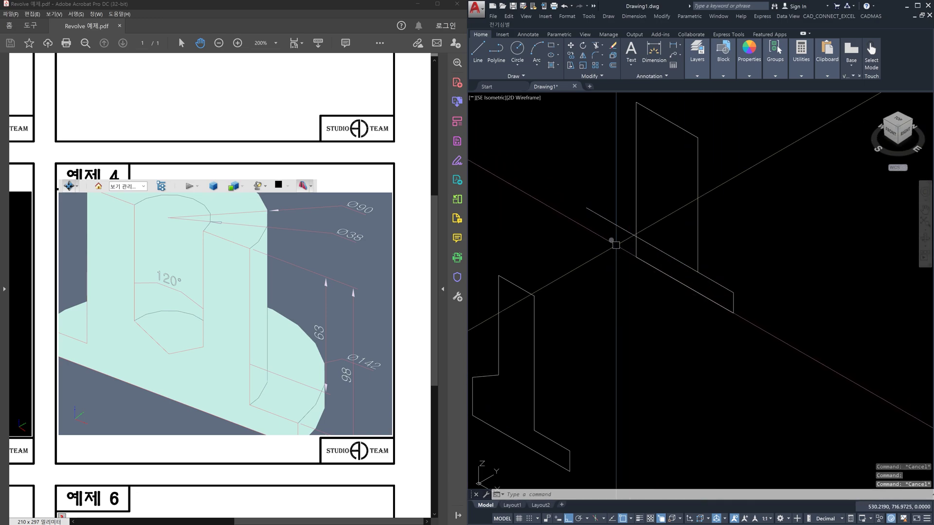
{"action": "left_click", "coordinate": [590, 212]}
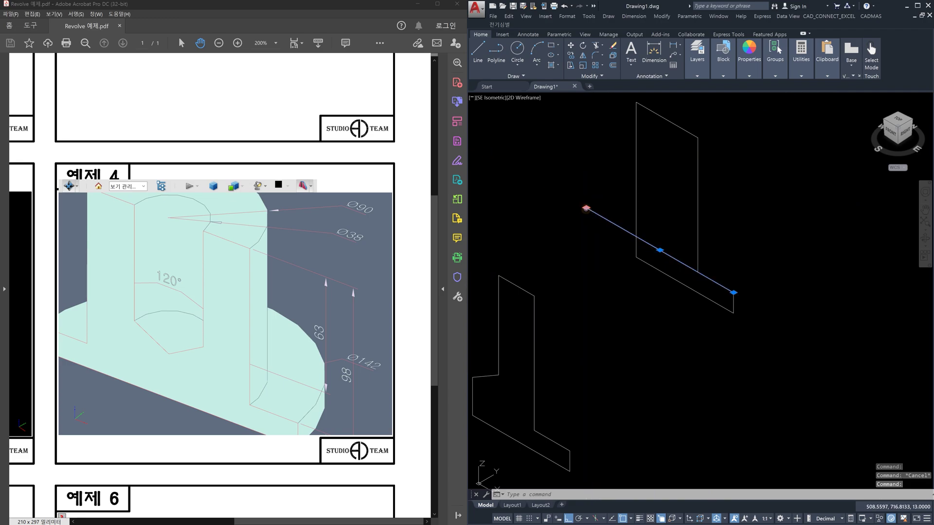
{"action": "key", "text": "Escape"}
{"action": "middle_click_drag", "start_coordinate": [700, 262], "coordinate": [728, 282]}
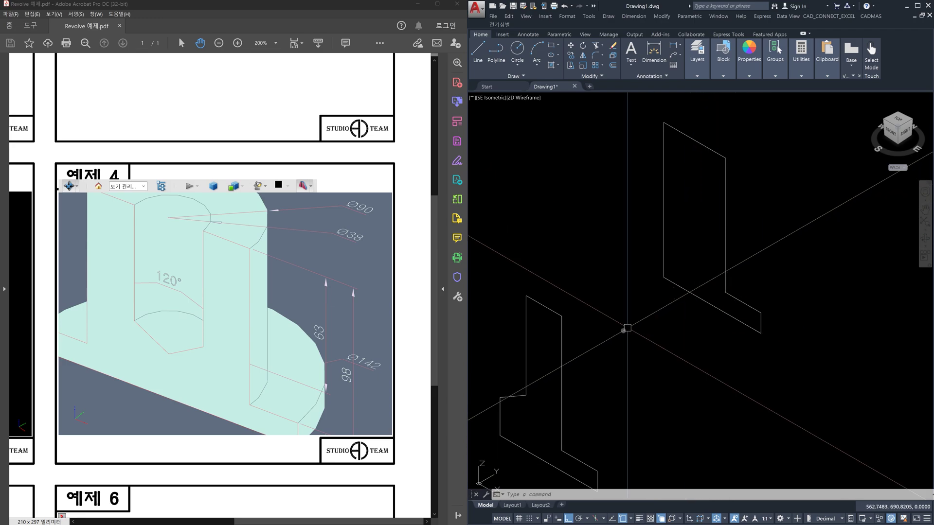
Step: Examine the slanted hole-bottom line on the earlier half profile
{"action": "left_click", "coordinate": [514, 405]}
{"action": "left_click", "coordinate": [506, 384]}
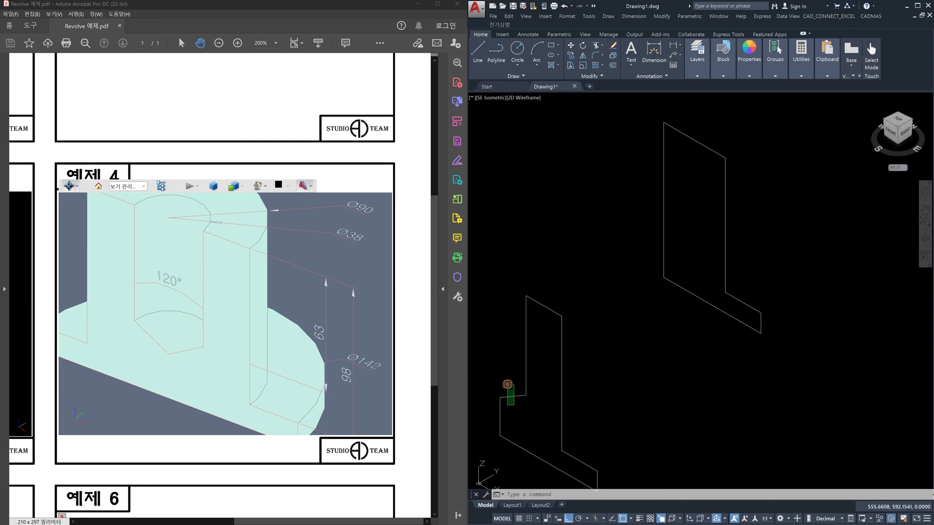
{"action": "left_click", "coordinate": [513, 410]}
{"action": "left_click", "coordinate": [502, 374]}
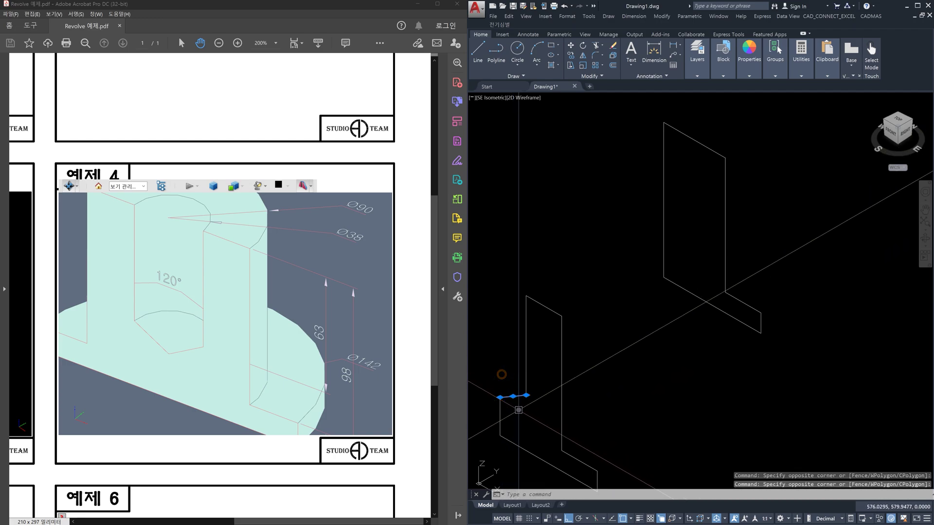
{"action": "left_click", "coordinate": [524, 413]}
{"action": "left_click", "coordinate": [508, 389]}
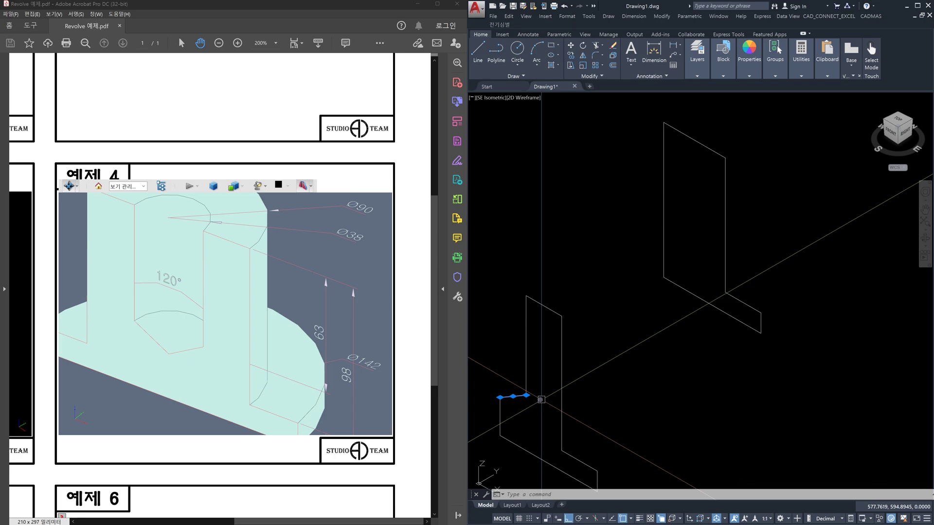
{"action": "key", "text": "Escape"}
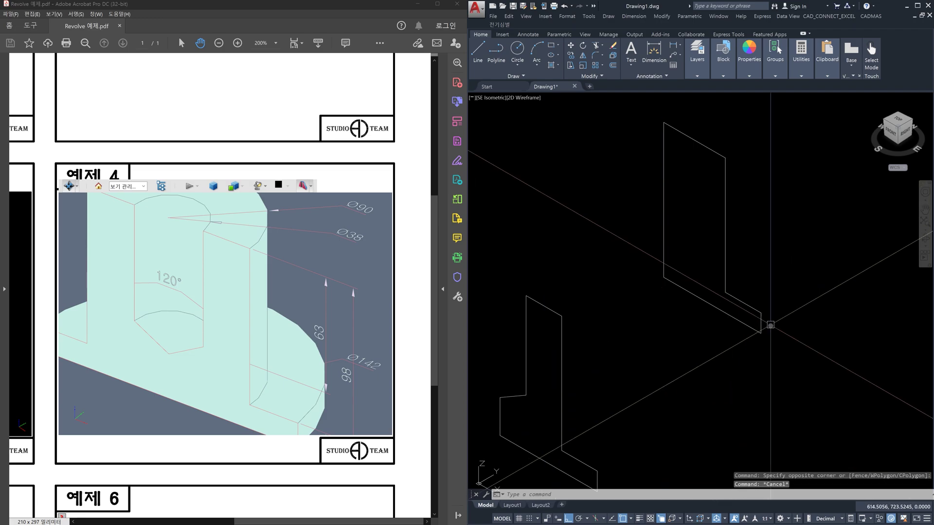
Step: From the top of the axis line, draw the hole outline 19 along X, 63 down in Z, and perpendicular back to the axis
{"action": "middle_click_drag", "start_coordinate": [732, 242], "coordinate": [733, 294]}
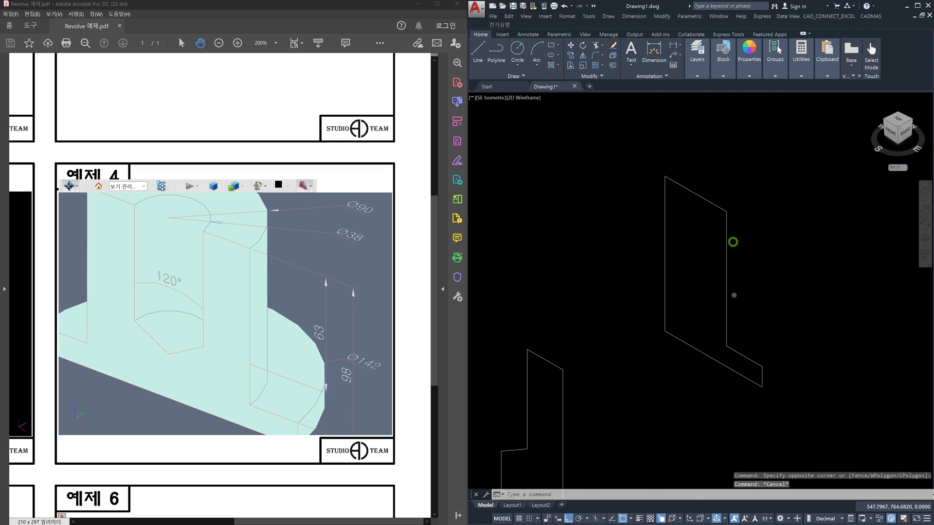
{"action": "middle_click_drag", "start_coordinate": [722, 262], "coordinate": [722, 280]}
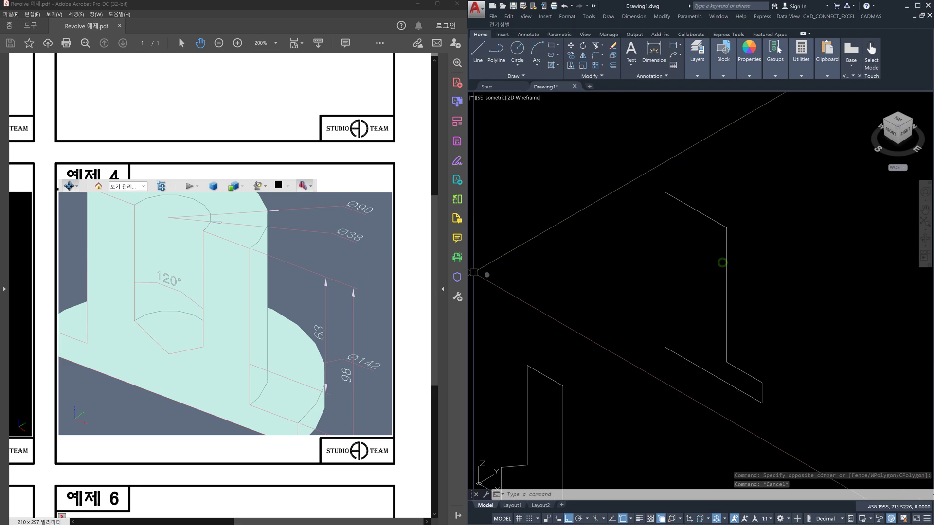
{"action": "key", "text": "Escape"}
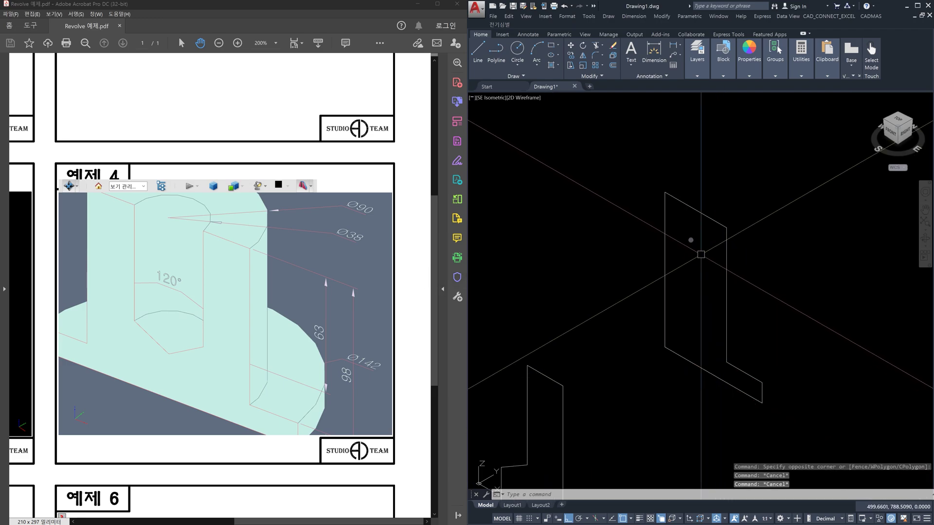
{"action": "type", "text": "l"}
{"action": "key", "text": "Return"}
{"action": "left_click", "coordinate": [667, 194]}
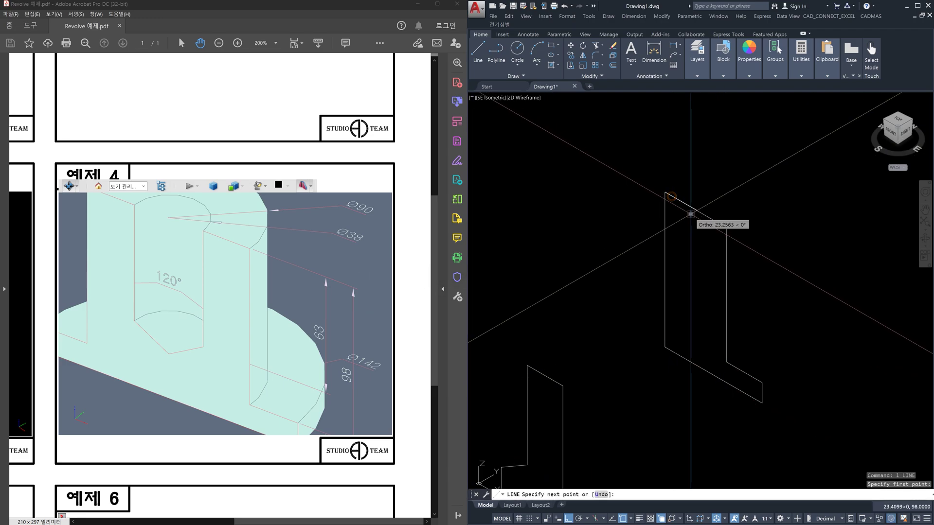
{"action": "type", "text": "19"}
{"action": "key", "text": "Return"}
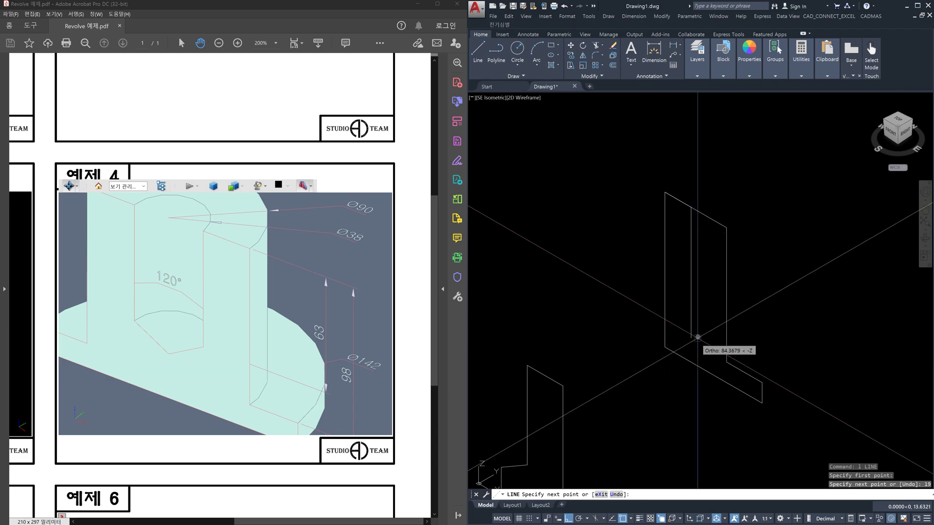
{"action": "key", "text": "Return"}
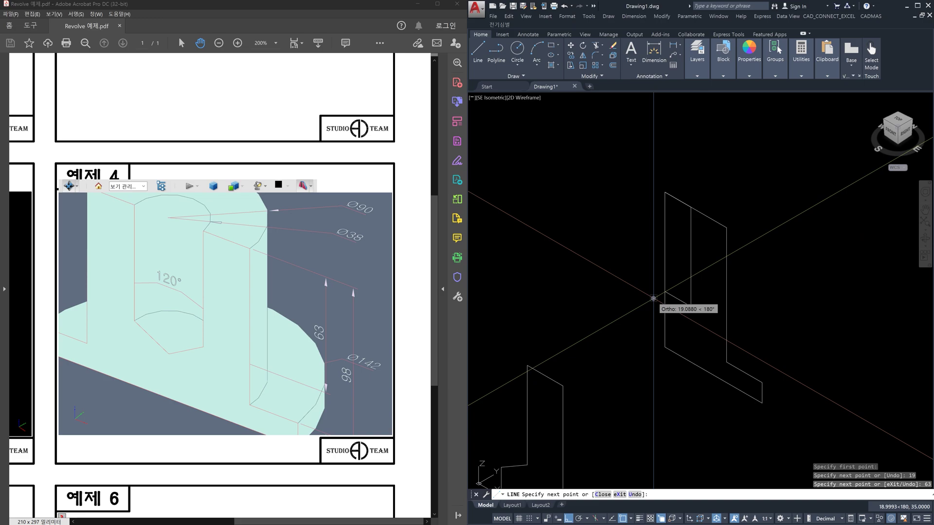
{"action": "type", "text": "per to"}
{"action": "key", "text": "Return"}
{"action": "key", "text": "Escape"}
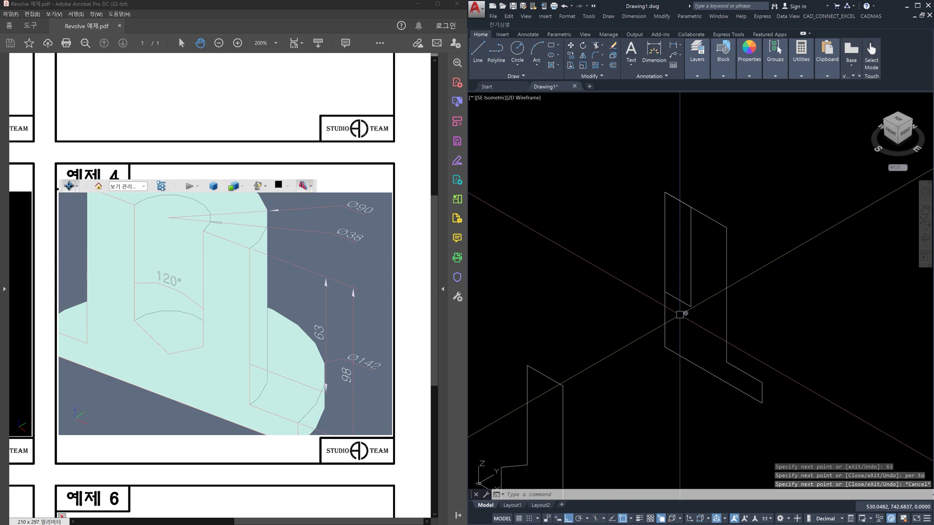
Step: Align the UCS to the profile plane, with its origin at the axis's lower end and X along the base line
{"action": "scroll", "coordinate": [679, 314], "scroll_direction": "down", "scroll_amount": 2}
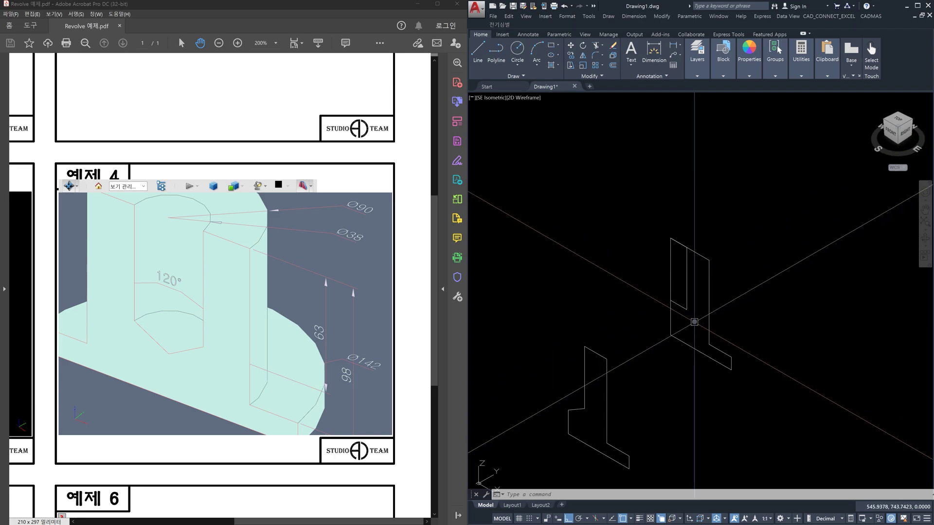
{"action": "type", "text": "ucs"}
{"action": "key", "text": "Return"}
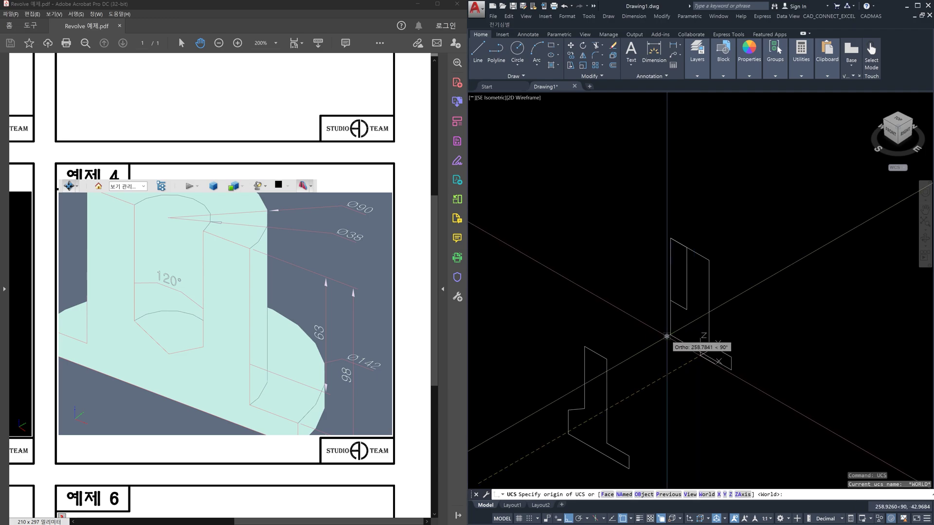
{"action": "left_click", "coordinate": [725, 365]}
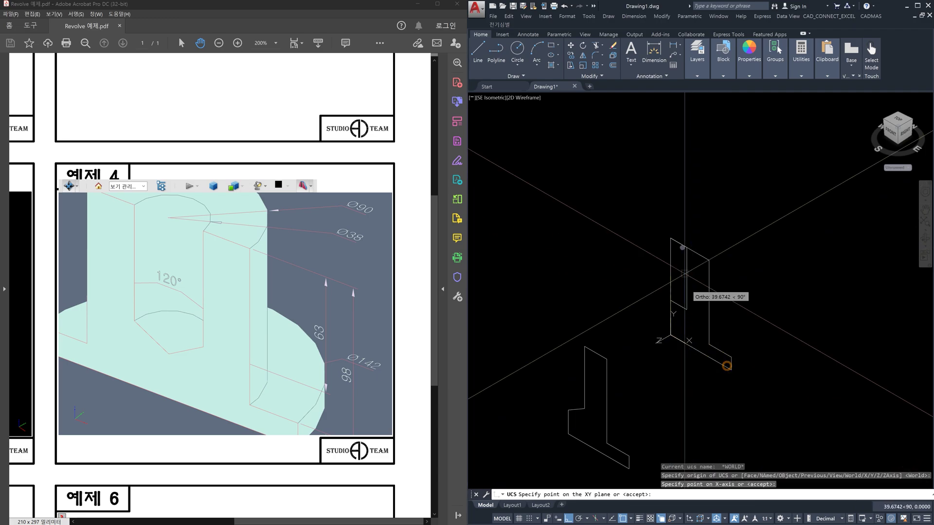
{"action": "key", "text": "Escape"}
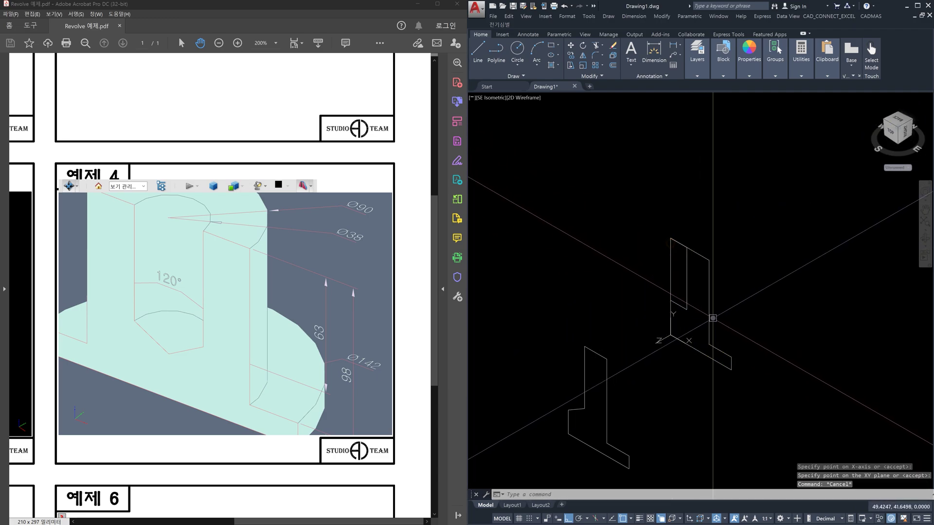
Step: Place a construction line at a 30-degree angle through the lower end of the hole's wall line
{"action": "type", "text": "xl"}
{"action": "key", "text": "Return"}
{"action": "type", "text": "a"}
{"action": "key", "text": "Return"}
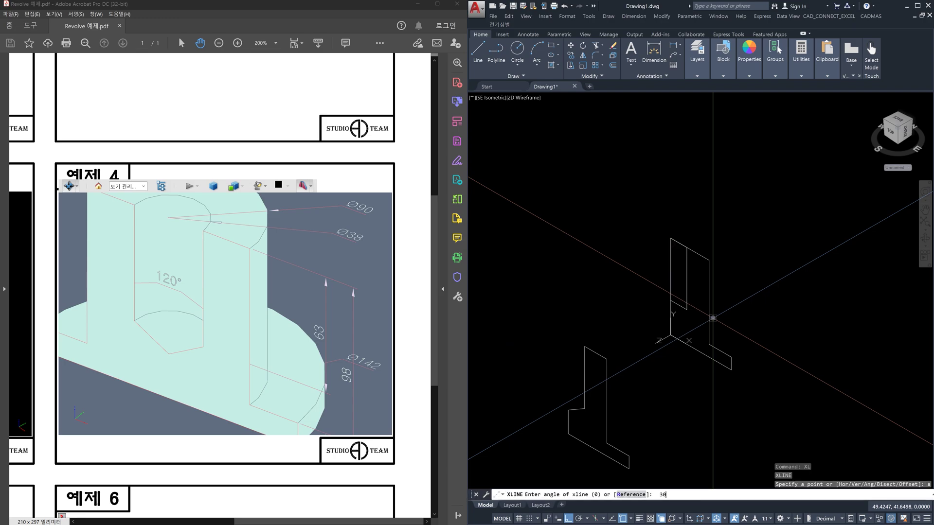
{"action": "key", "text": "Return"}
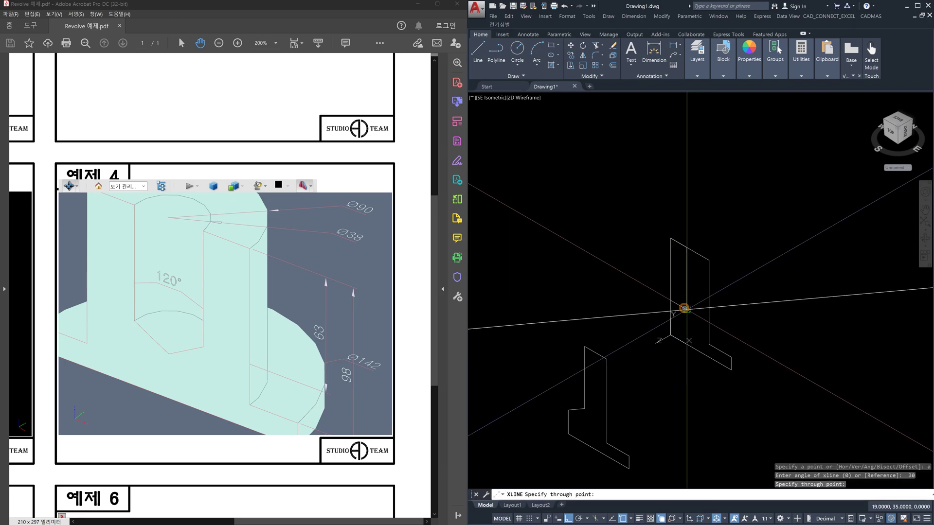
{"action": "left_click", "coordinate": [675, 307]}
{"action": "key", "text": "Escape"}
Step: Trim the angled construction line on both sides so it spans only between the axis and the hole's wall line
{"action": "scroll", "coordinate": [685, 316], "scroll_direction": "up", "scroll_amount": 2}
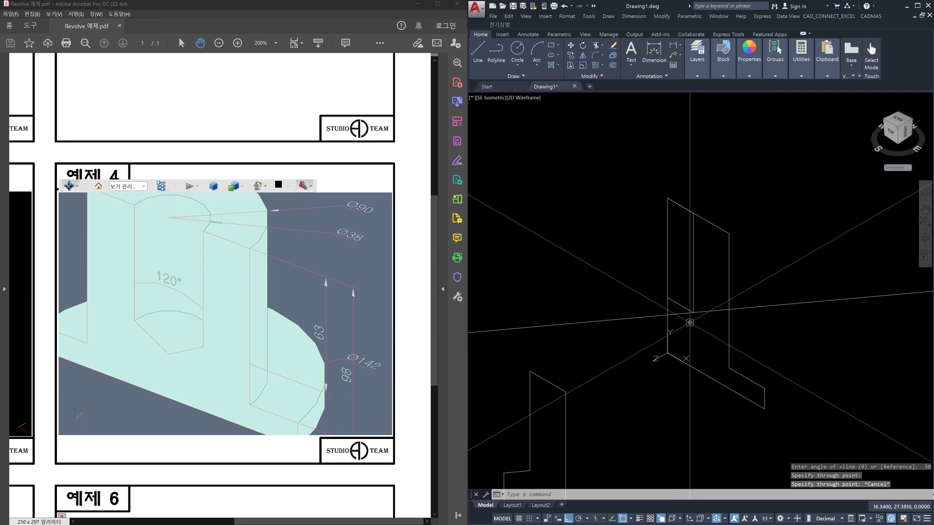
{"action": "type", "text": "tr"}
{"action": "key", "text": "Return"}
{"action": "left_click", "coordinate": [667, 322]}
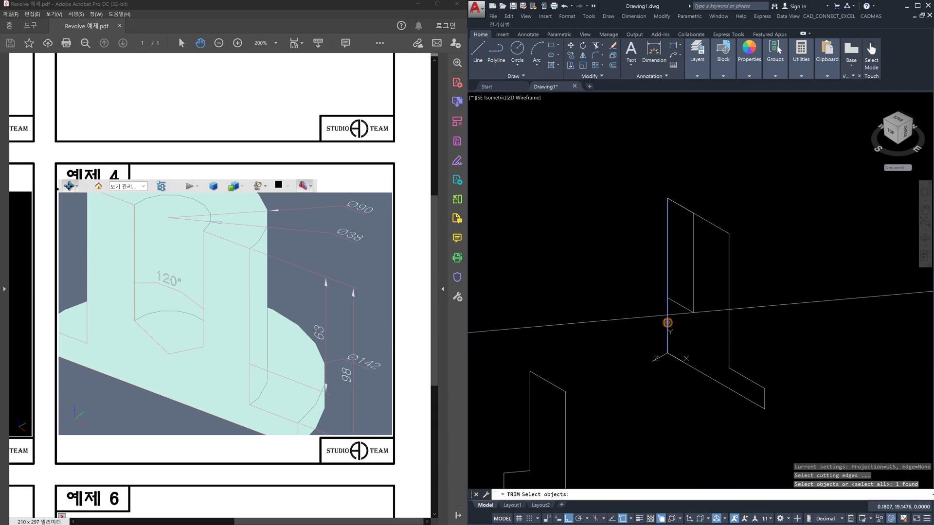
{"action": "key", "text": "Return"}
{"action": "left_click", "coordinate": [659, 317]}
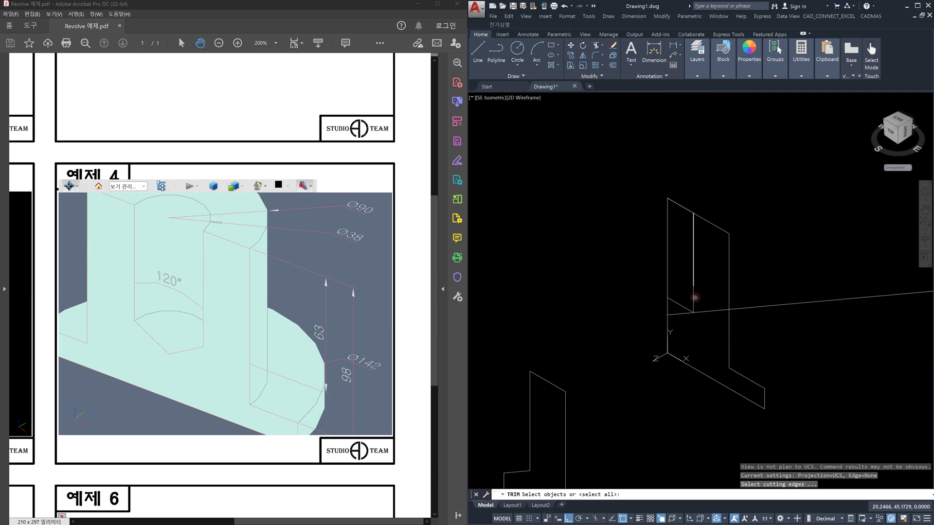
{"action": "left_click", "coordinate": [706, 308]}
{"action": "key", "text": "Escape"}
Step: Delete the flat line across the hole's bottom, keeping the slanted one
{"action": "left_click", "coordinate": [651, 290]}
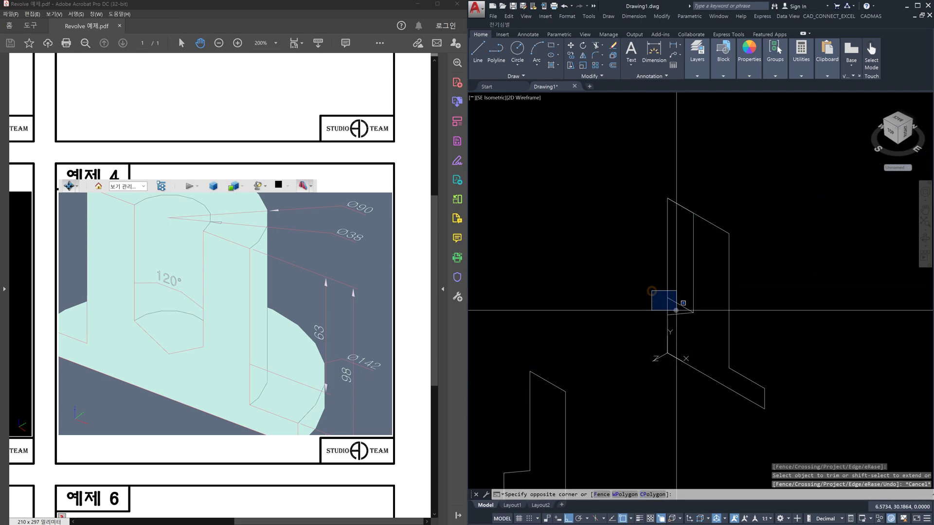
{"action": "key", "text": "Escape"}
{"action": "left_click", "coordinate": [679, 305]}
{"action": "key", "text": "Delete"}
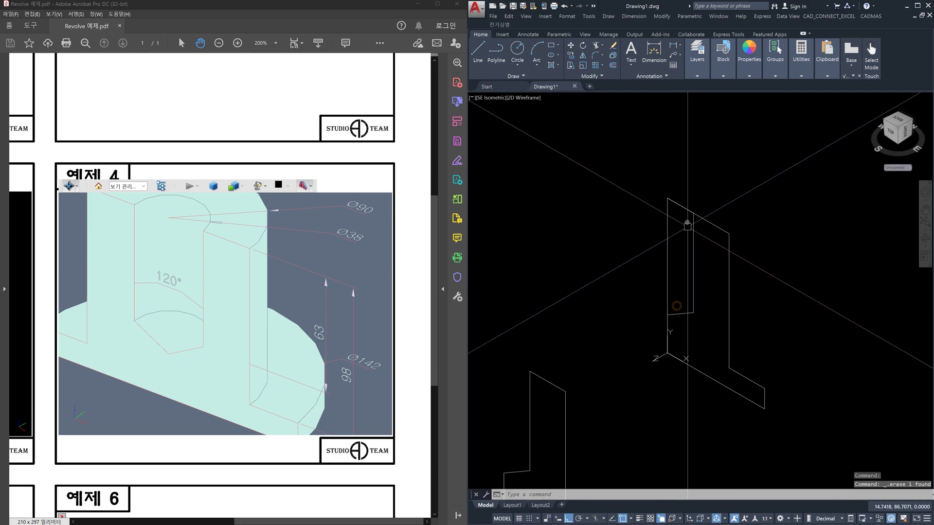
Step: Trim the profile's top line so the portion between the axis and the hole's wall line is removed
{"action": "left_click", "coordinate": [658, 181]}
{"action": "left_click", "coordinate": [707, 257]}
{"action": "key", "text": "Delete"}
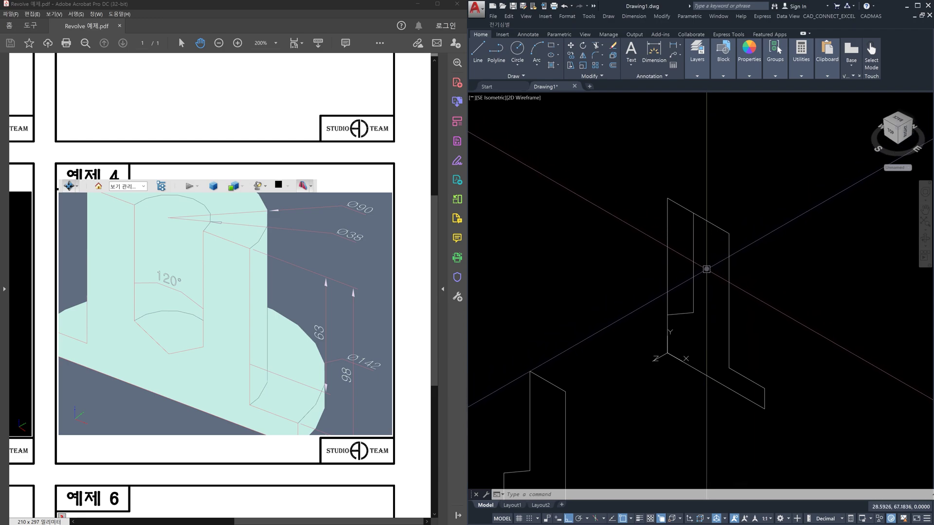
{"action": "type", "text": "tr"}
{"action": "key", "text": "space"}
{"action": "left_click", "coordinate": [711, 275]}
{"action": "left_click", "coordinate": [679, 247]}
{"action": "key", "text": "space"}
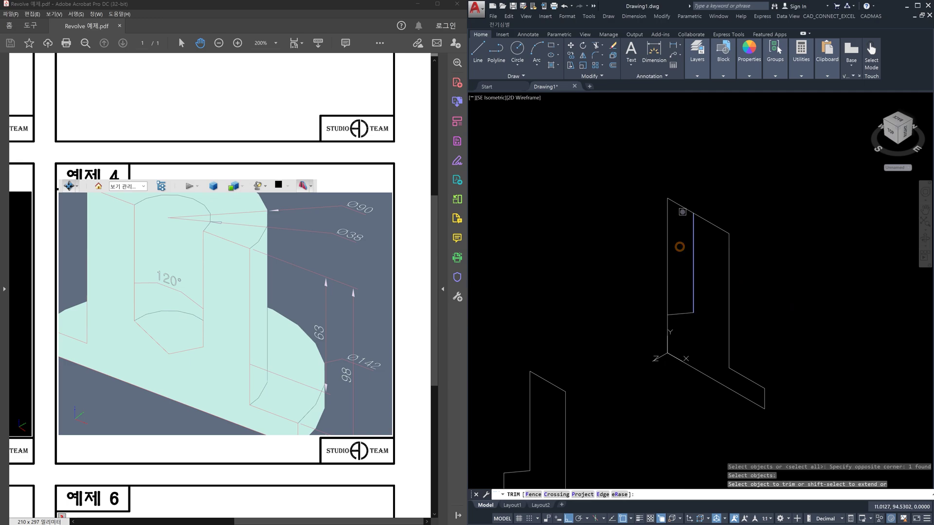
{"action": "left_click", "coordinate": [682, 209]}
{"action": "key", "text": "space"}
Step: Try to trim the axis line above the slanted hole-bottom line, using the slanted line as cutting edge
{"action": "key", "text": "space"}
{"action": "left_click", "coordinate": [683, 313]}
{"action": "key", "text": "space"}
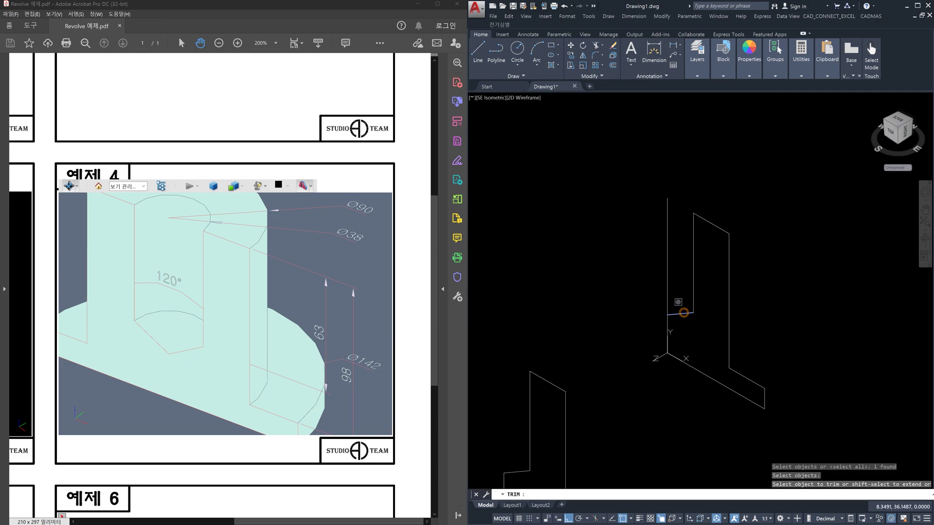
{"action": "left_click", "coordinate": [666, 300]}
{"action": "key", "text": "Escape"}
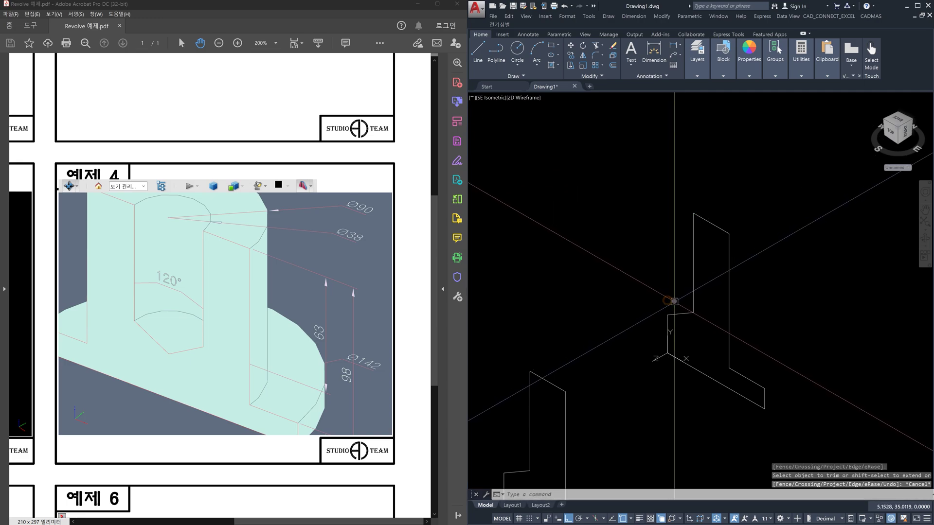
{"action": "key", "text": "ctrl+z"}
Step: Shorten the axis line by stretching its upper end down to the slanted hole-bottom line's endpoint
{"action": "left_click", "coordinate": [667, 217]}
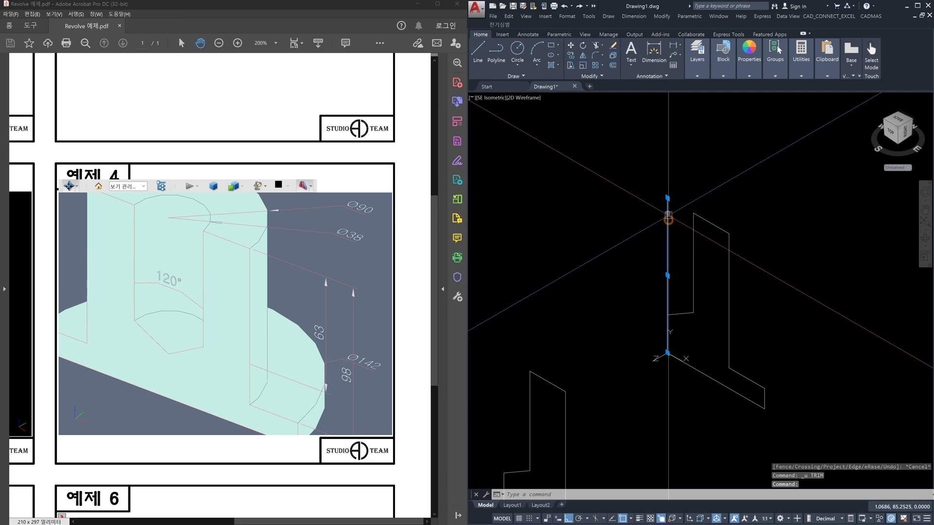
{"action": "left_click", "coordinate": [667, 198]}
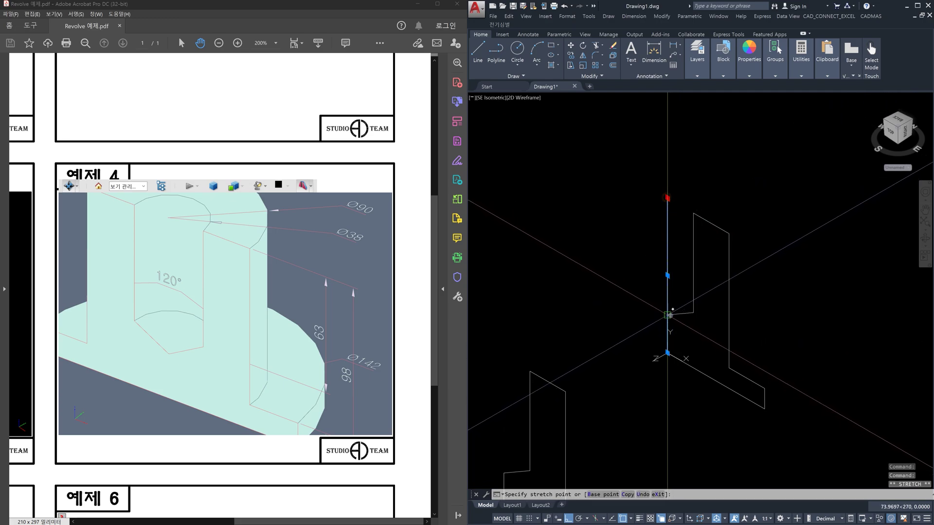
{"action": "left_click", "coordinate": [667, 315]}
{"action": "key", "text": "Escape"}
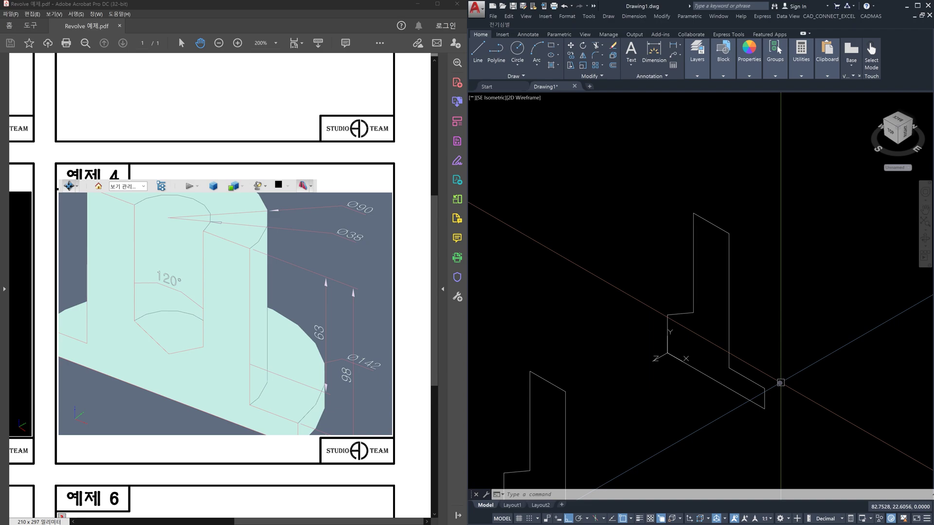
Step: Switch to the plan view of the current UCS
{"action": "scroll", "coordinate": [773, 375], "scroll_direction": "down", "scroll_amount": 3}
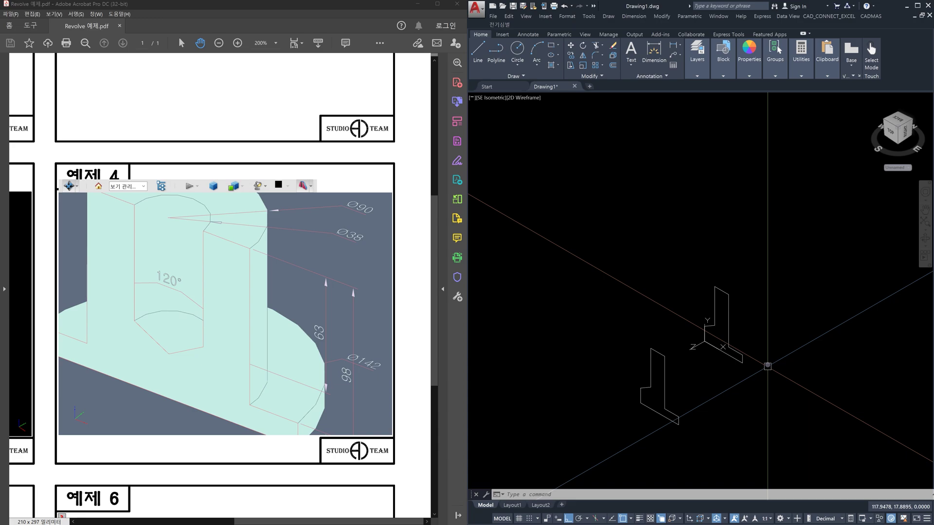
{"action": "type", "text": "p"}
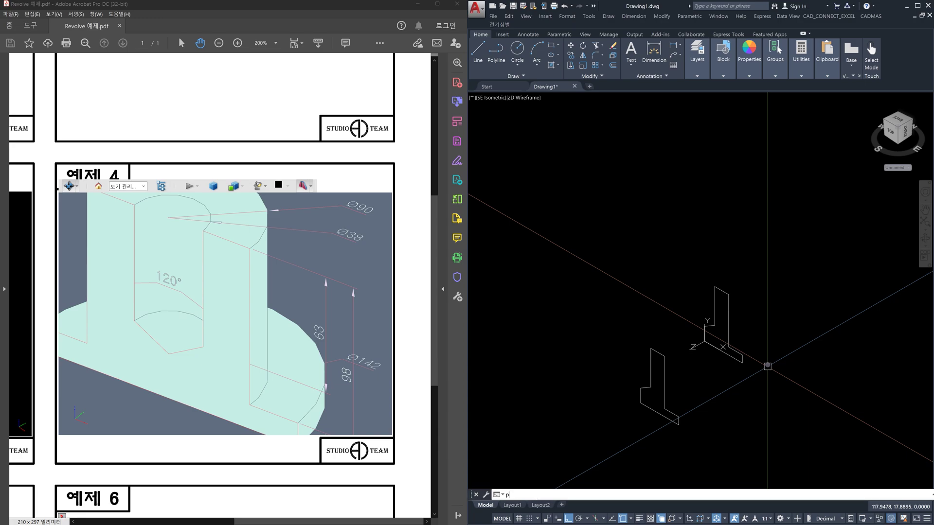
{"action": "type", "text": "lan"}
{"action": "key", "text": "Return"}
{"action": "key", "text": "Return"}
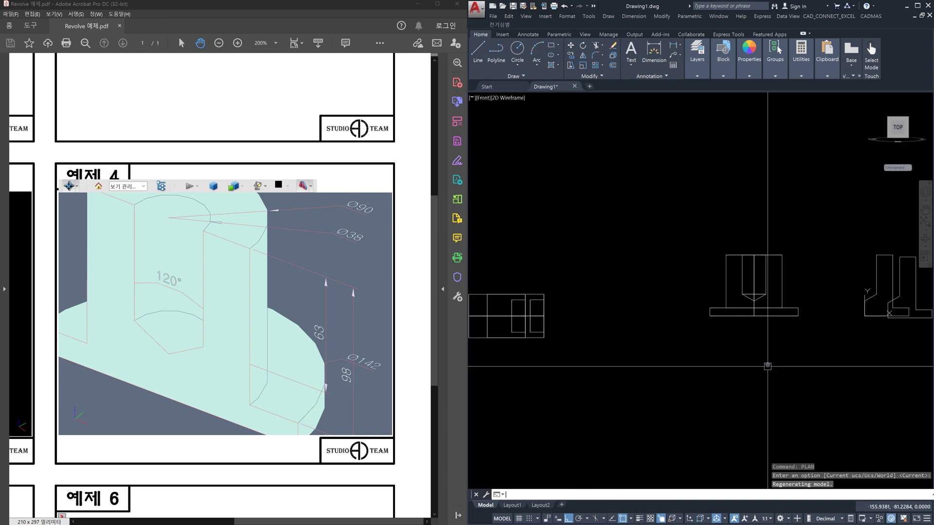
{"action": "left_click", "coordinate": [907, 120]}
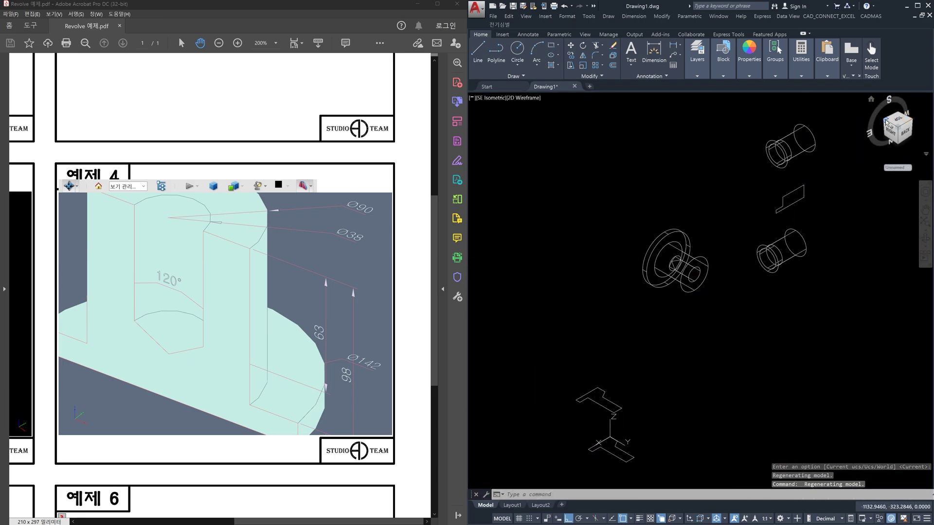
{"action": "left_click_drag", "start_coordinate": [873, 108], "coordinate": [912, 124]}
{"action": "left_click", "coordinate": [912, 122]}
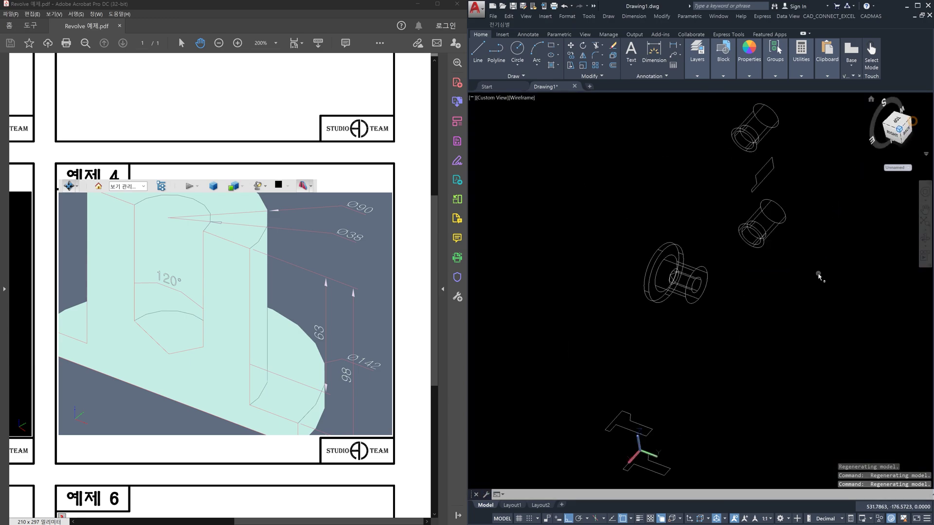
{"action": "left_click_drag", "start_coordinate": [874, 106], "coordinate": [909, 131]}
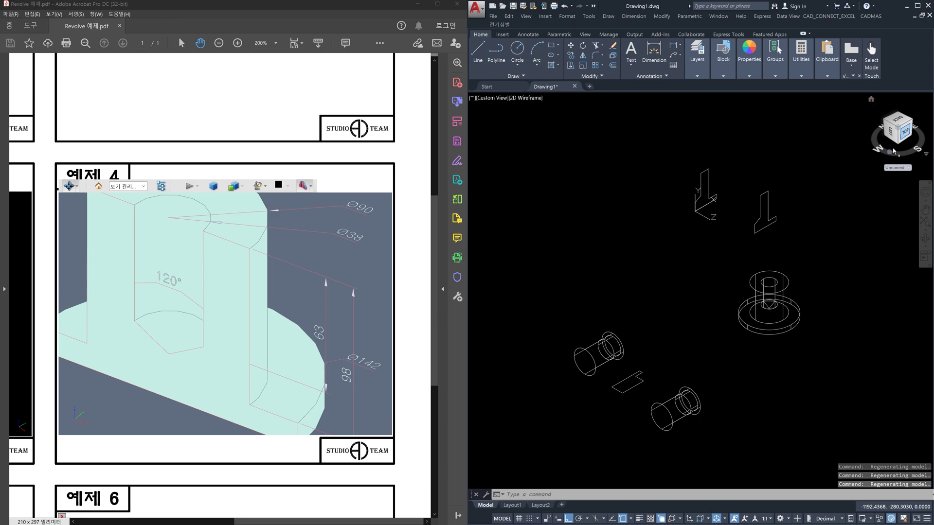
{"action": "key", "text": "Escape"}
{"action": "key", "text": "Escape"}
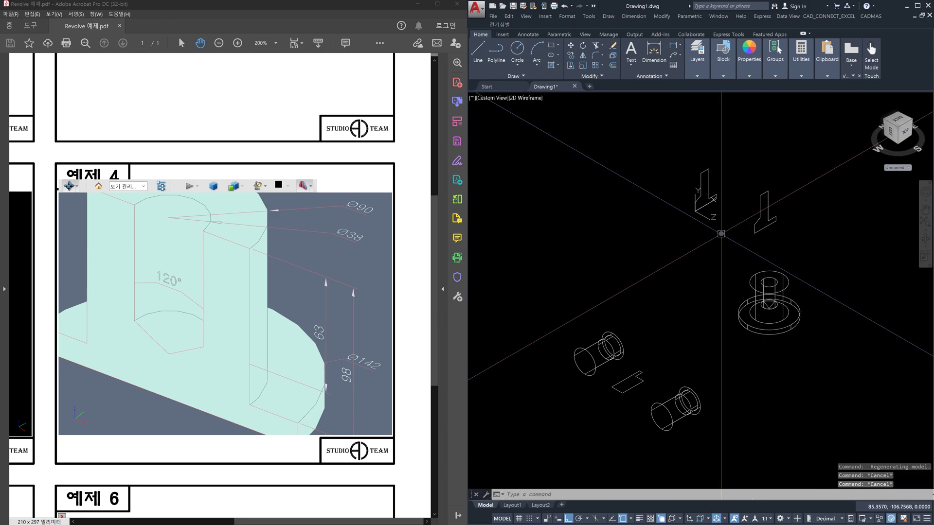
Step: Reset the UCS to World and restore the southeast isometric view
{"action": "type", "text": "u"}
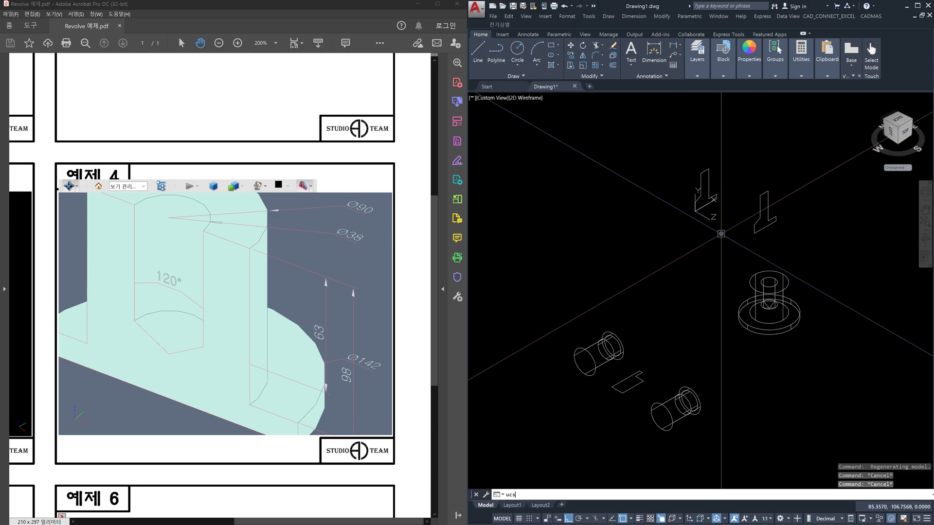
{"action": "type", "text": "cs"}
{"action": "key", "text": "Return"}
{"action": "key", "text": "Escape"}
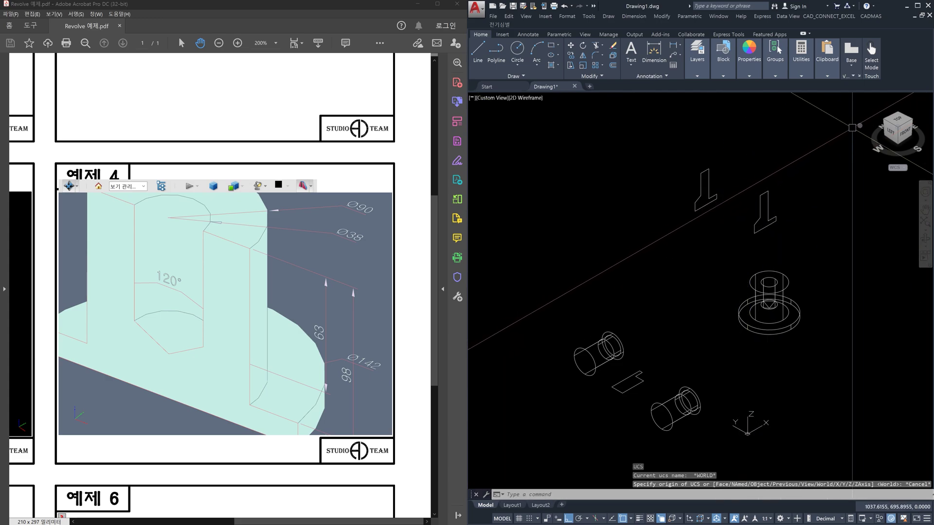
{"action": "left_click", "coordinate": [910, 120]}
Step: Delete the half cross-section profile that lies farther from the existing flanged cylinder
{"action": "scroll", "coordinate": [856, 345], "scroll_direction": "up", "scroll_amount": 5}
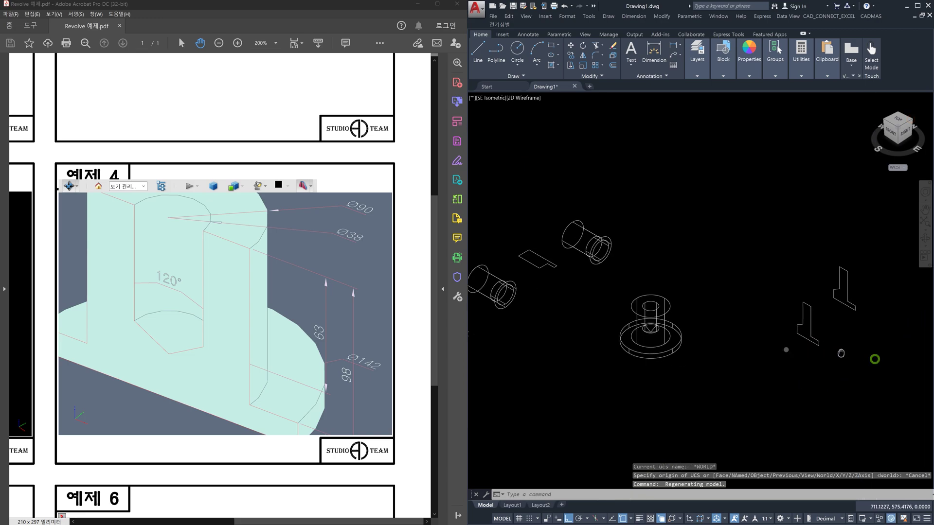
{"action": "left_click", "coordinate": [714, 194]}
{"action": "left_click", "coordinate": [787, 316]}
{"action": "key", "text": "Delete"}
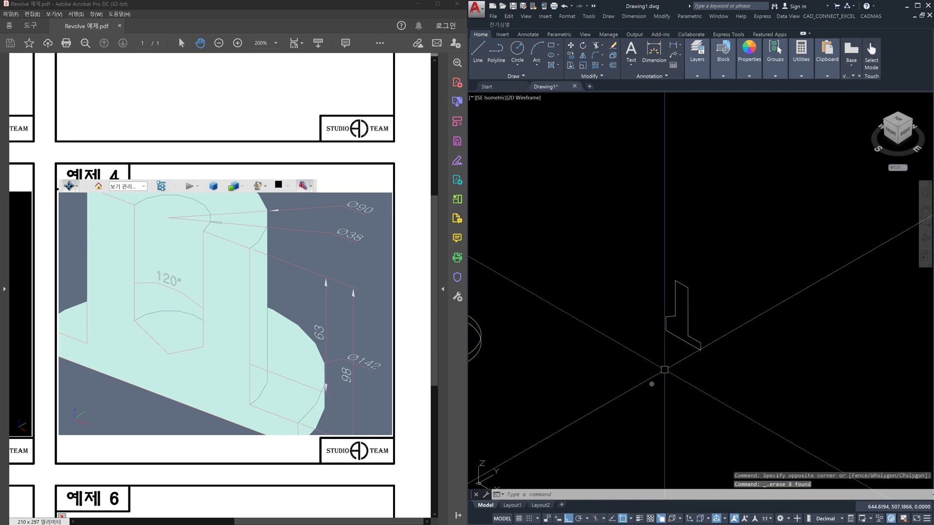
Step: Create a region from all the lines of the remaining half cross-section profile
{"action": "type", "text": "re"}
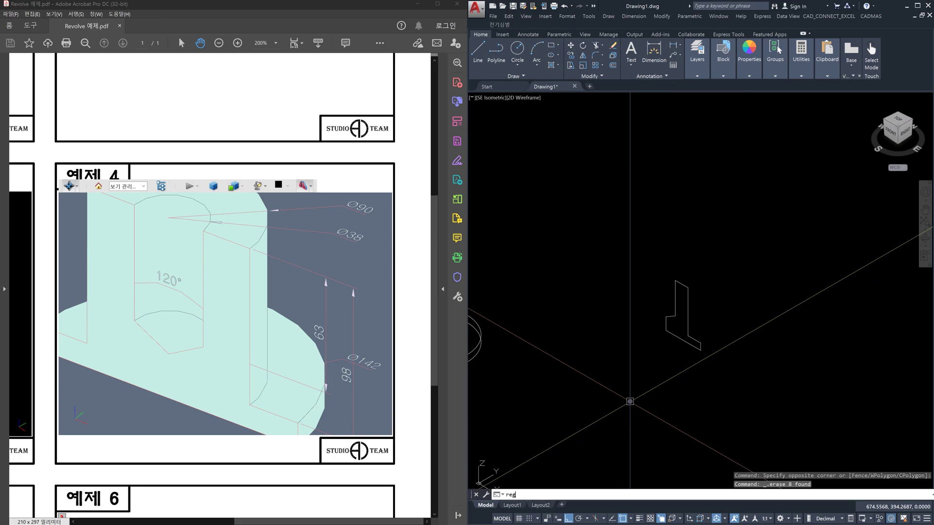
{"action": "type", "text": "g"}
{"action": "key", "text": "Return"}
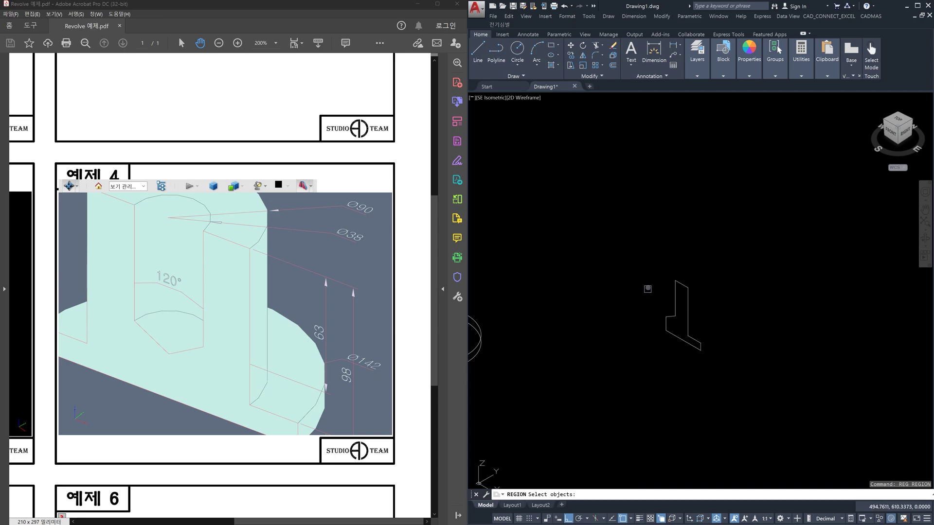
{"action": "left_click", "coordinate": [648, 266]}
{"action": "left_click", "coordinate": [734, 388]}
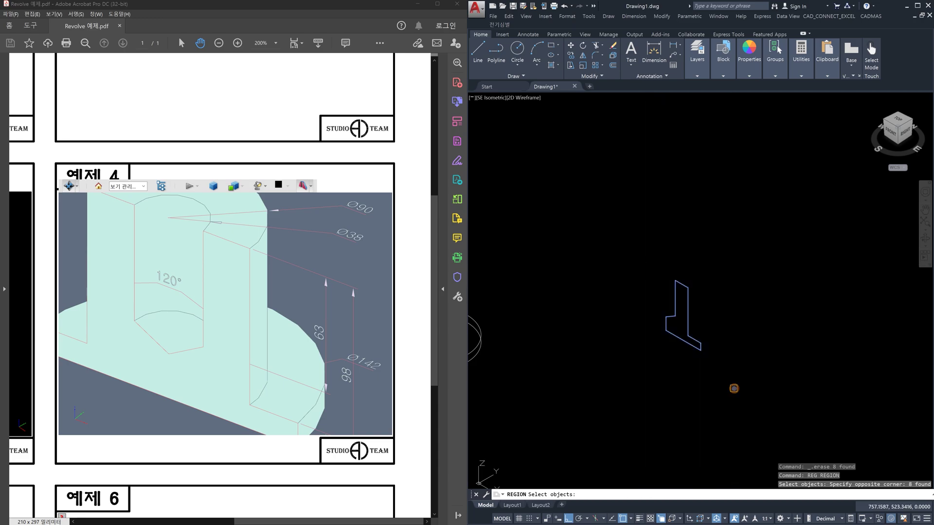
{"action": "key", "text": "Return"}
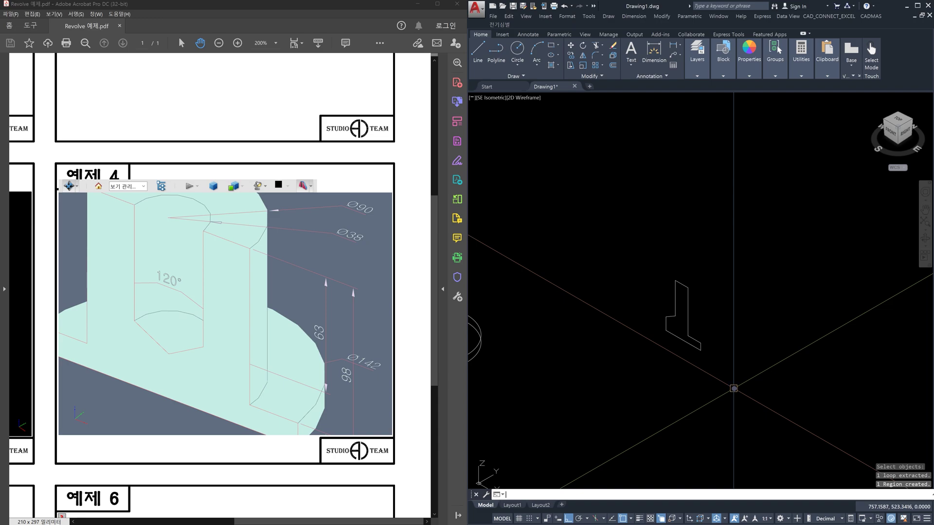
Step: Revolve the region 360 degrees about its axis edge, picking the lower end and then the upper end of that edge
{"action": "scroll", "coordinate": [695, 359], "scroll_direction": "up", "scroll_amount": 5}
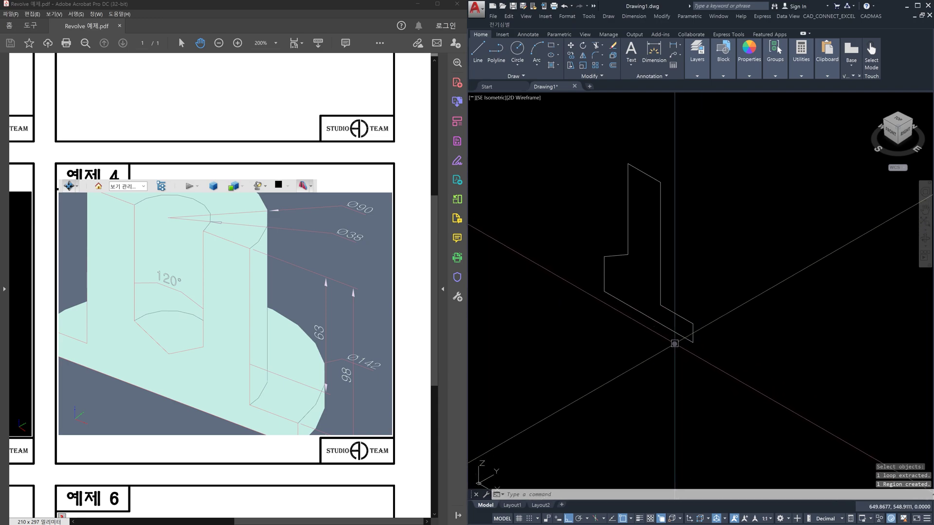
{"action": "type", "text": "re"}
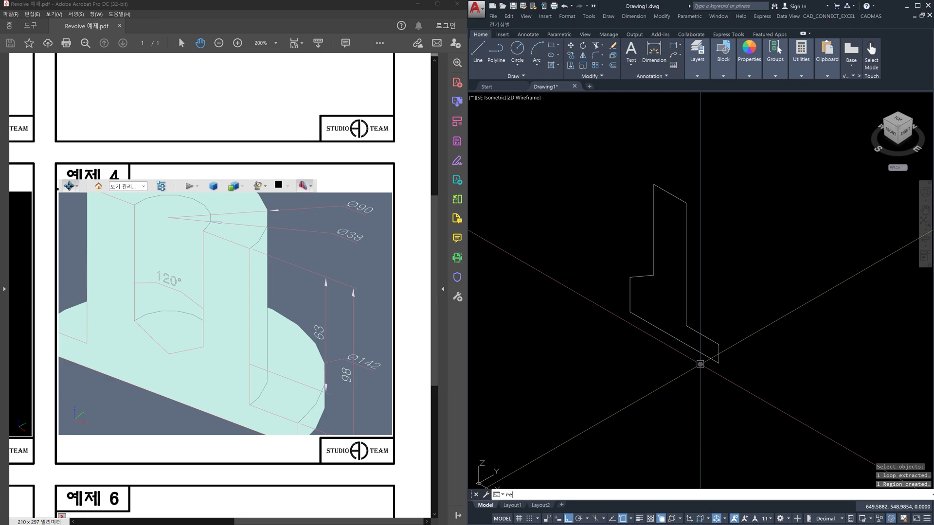
{"action": "type", "text": "v"}
{"action": "key", "text": "Return"}
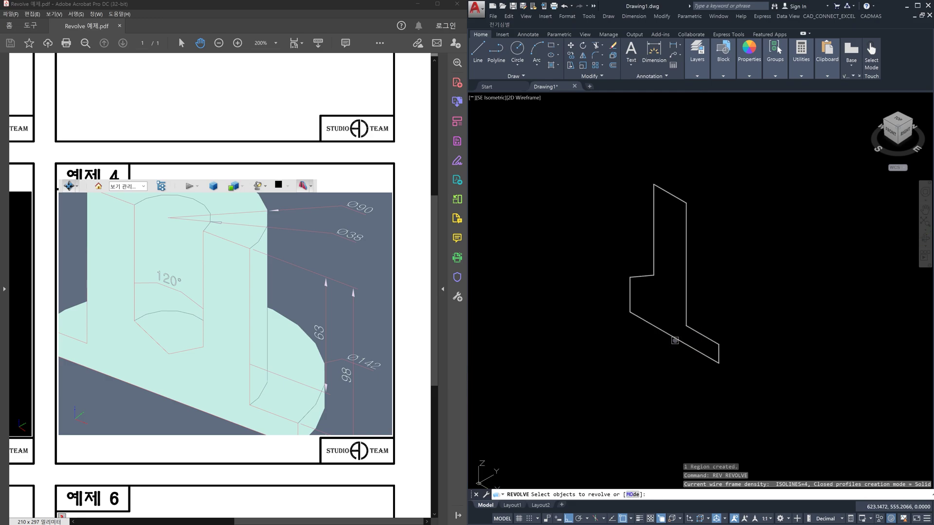
{"action": "left_click", "coordinate": [675, 341]}
{"action": "key", "text": "Return"}
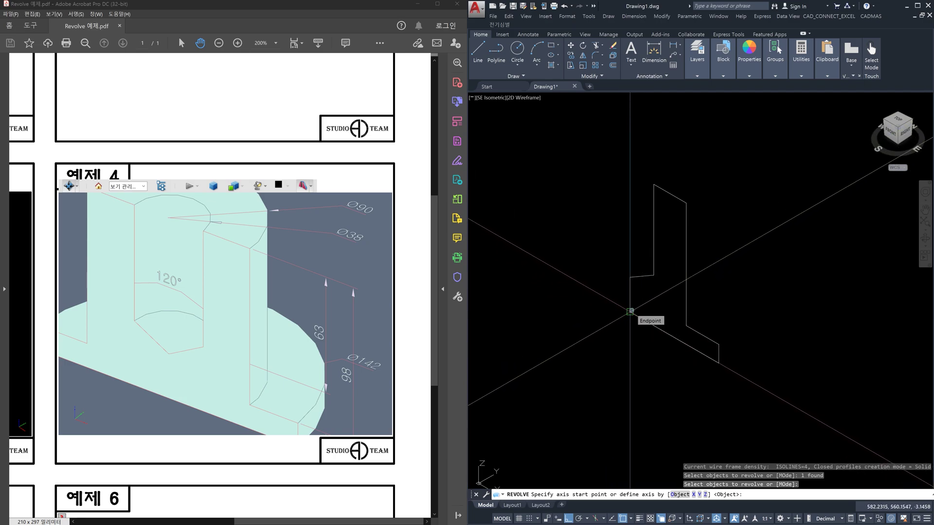
{"action": "left_click", "coordinate": [629, 311]}
{"action": "left_click", "coordinate": [630, 279]}
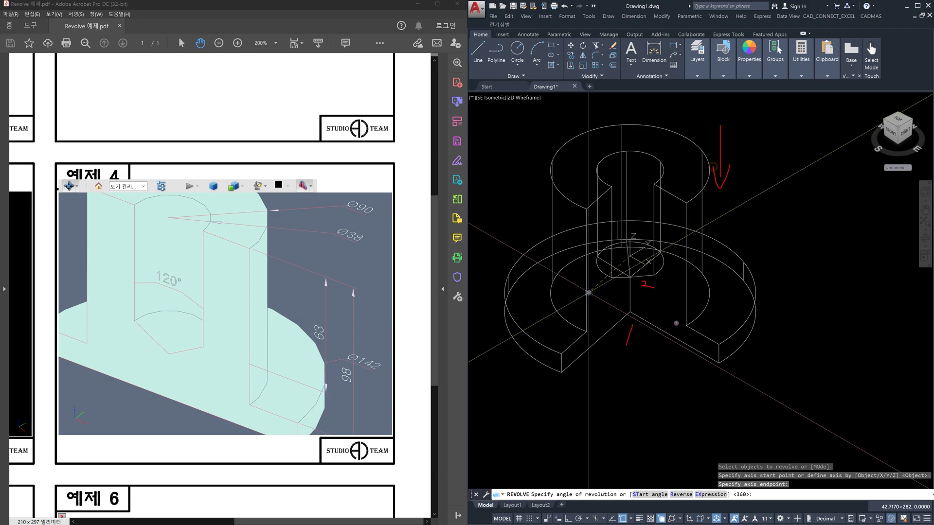
{"action": "mouse_move", "coordinate": [686, 306]}
{"action": "left_mouse_down"}
{"action": "mouse_move", "coordinate": [566, 276]}
{"action": "mouse_move", "coordinate": [548, 300]}
{"action": "left_mouse_up"}
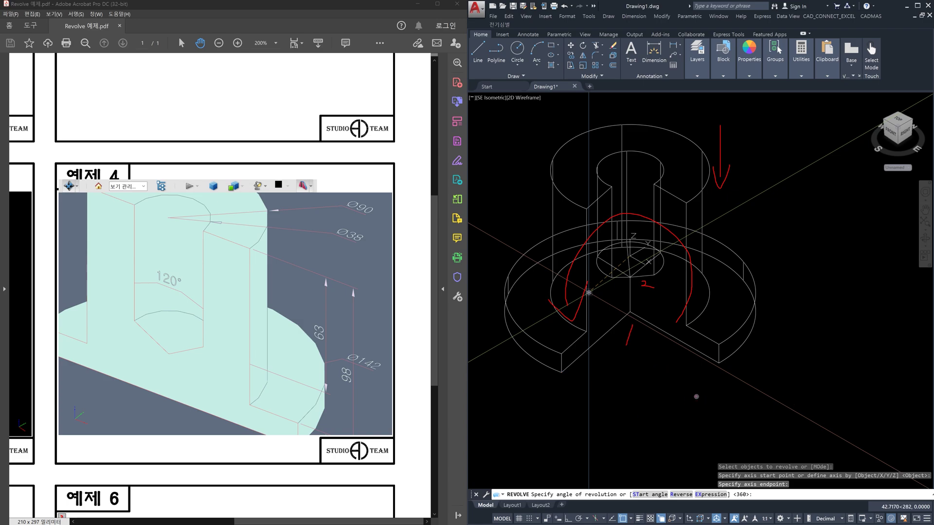
{"action": "key", "text": "Escape"}
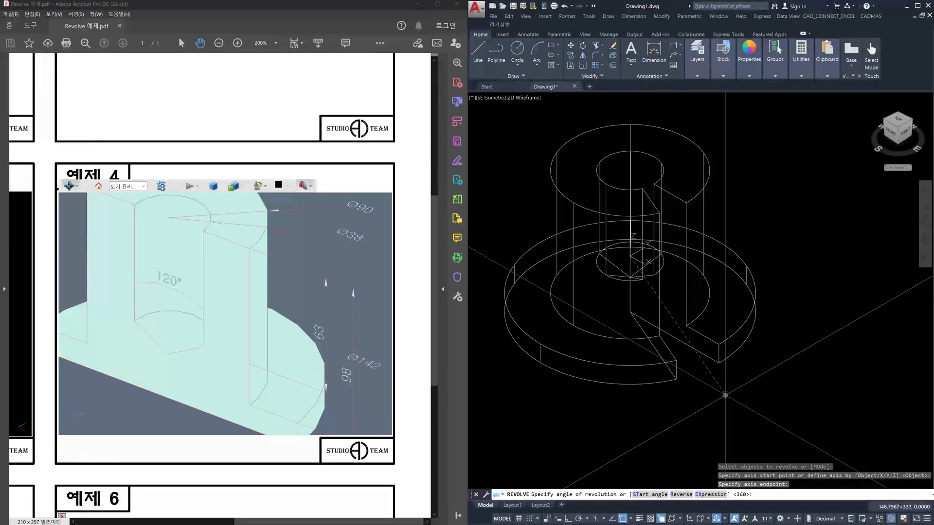
{"action": "key", "text": "Return"}
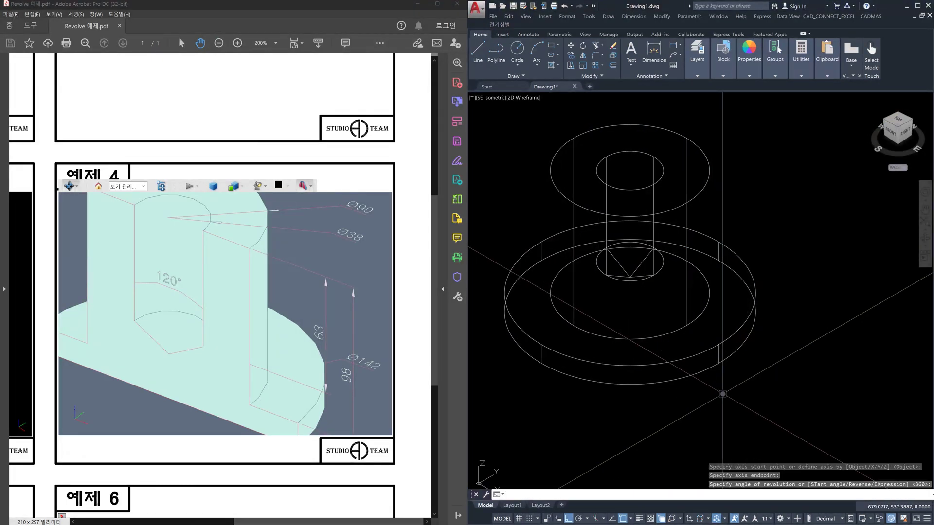
{"action": "scroll", "coordinate": [722, 394], "scroll_direction": "down", "scroll_amount": 5}
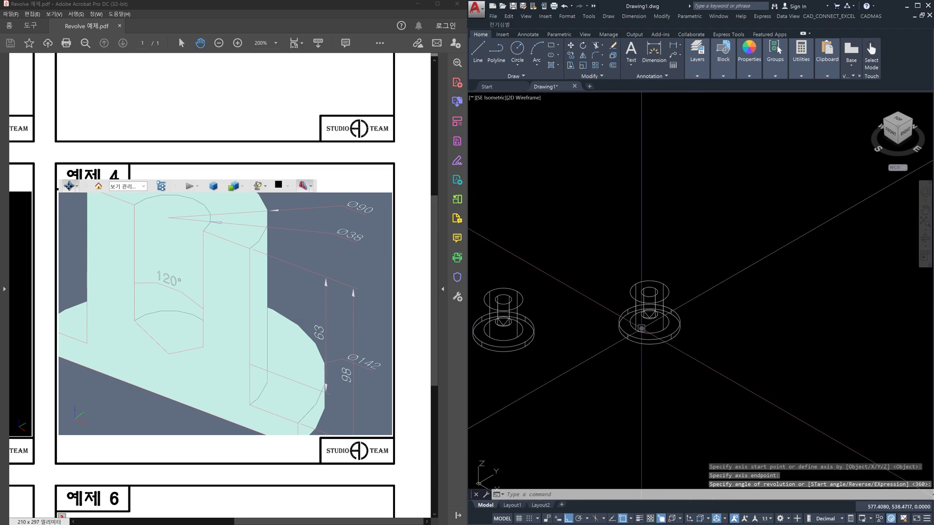
{"action": "scroll", "coordinate": [615, 282], "scroll_direction": "up", "scroll_amount": 3}
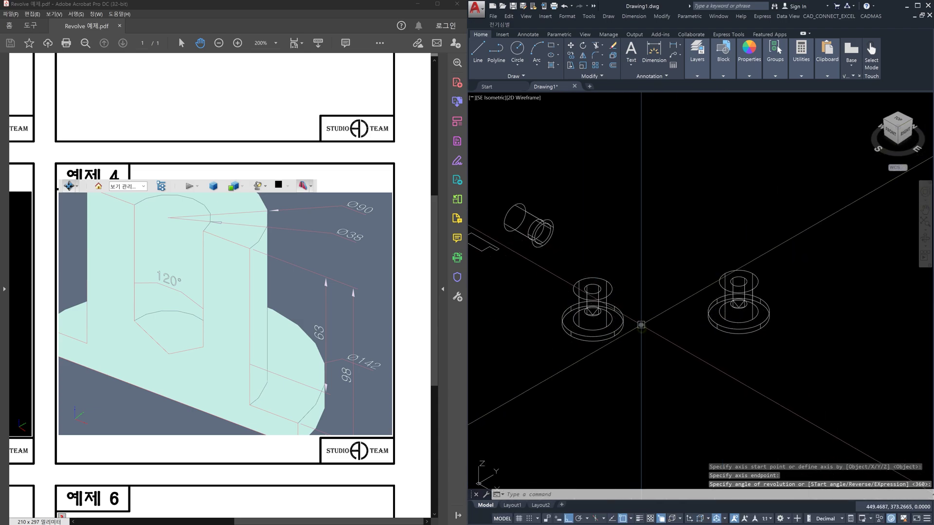
{"action": "left_click", "coordinate": [640, 353]}
{"action": "left_click", "coordinate": [619, 340]}
{"action": "left_click", "coordinate": [630, 337]}
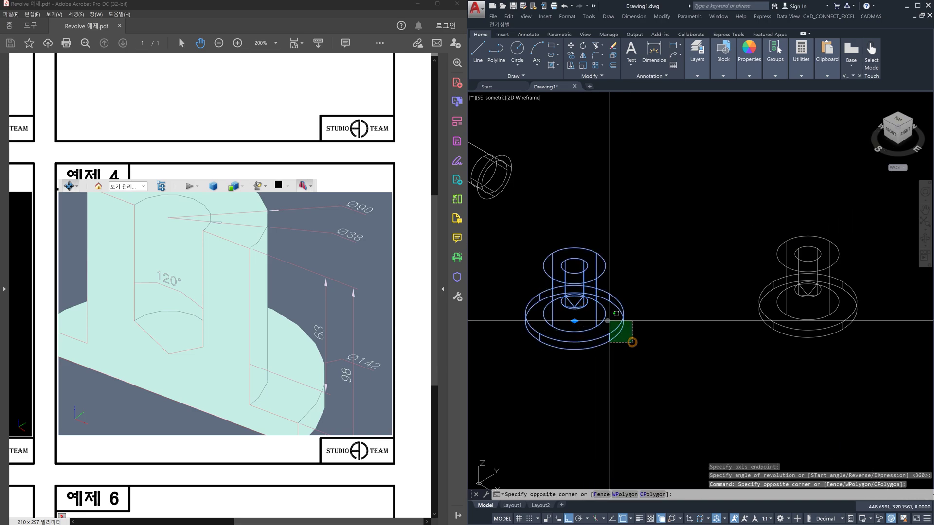
{"action": "left_click", "coordinate": [598, 311]}
{"action": "key", "text": "Escape"}
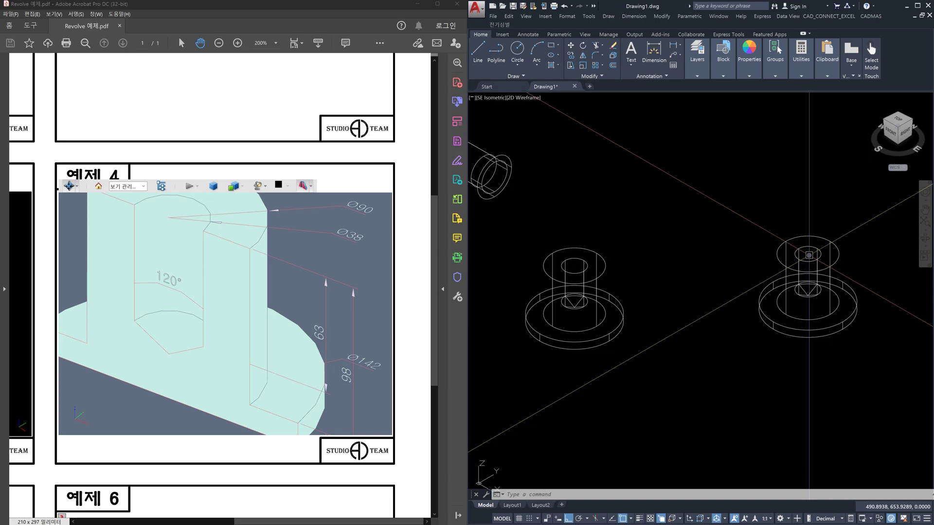
Step: Select the earlier flanged cylinder and the newly revolved one in turn to compare the grips on the two solids
{"action": "left_click", "coordinate": [649, 349]}
{"action": "left_click", "coordinate": [605, 329]}
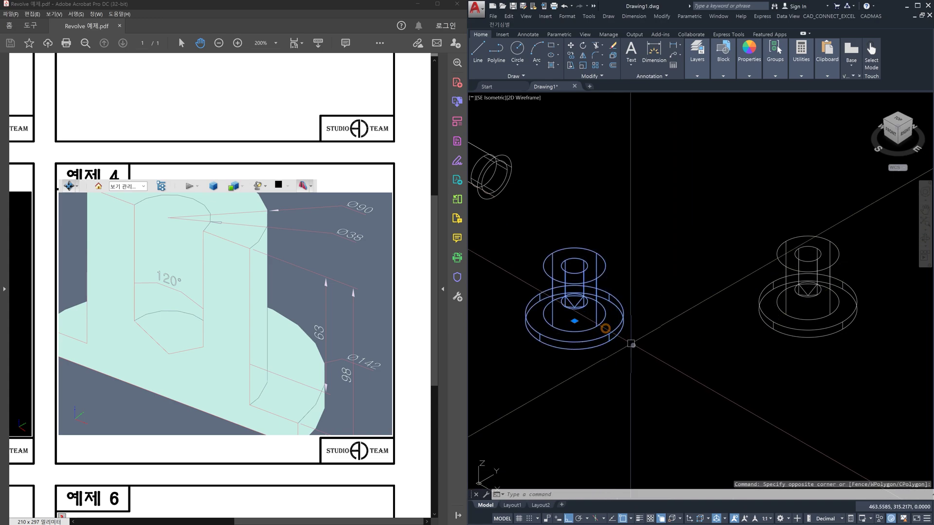
{"action": "left_click", "coordinate": [629, 352]}
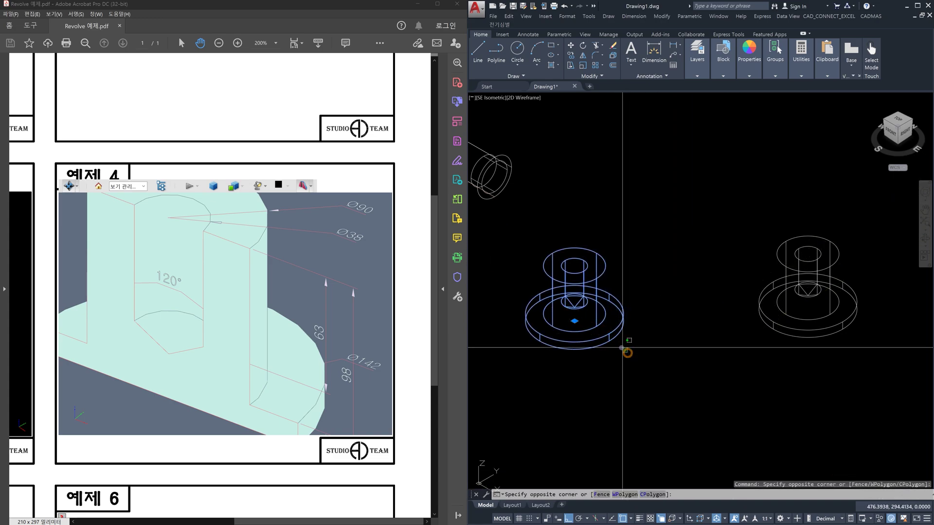
{"action": "left_click", "coordinate": [611, 331]}
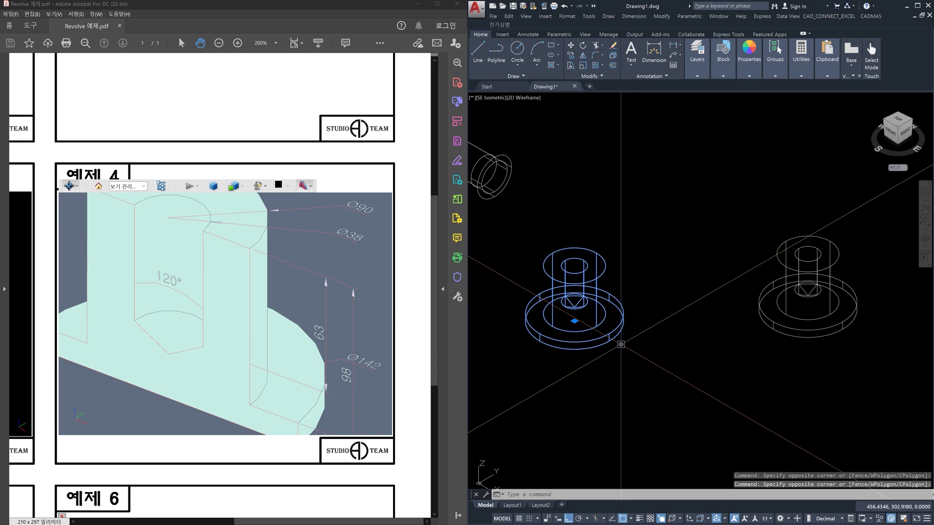
{"action": "left_click", "coordinate": [853, 343]}
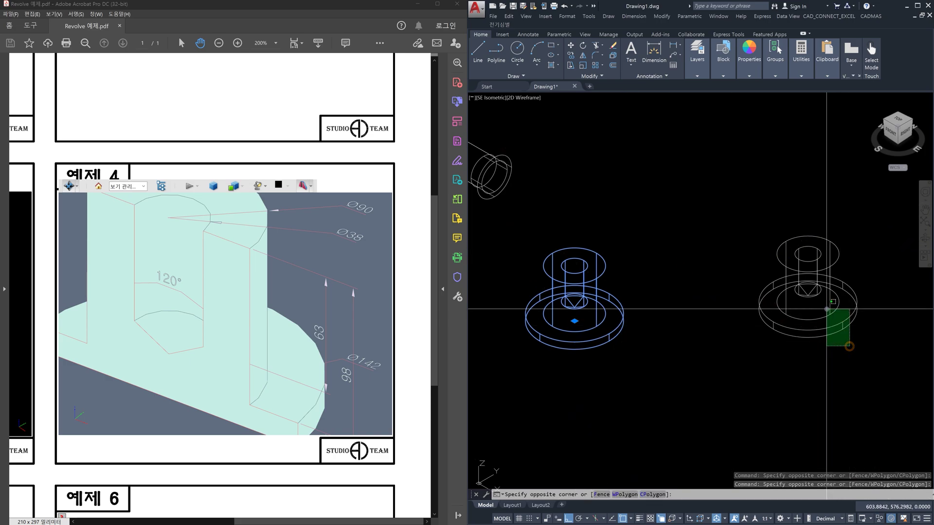
{"action": "left_click", "coordinate": [826, 310]}
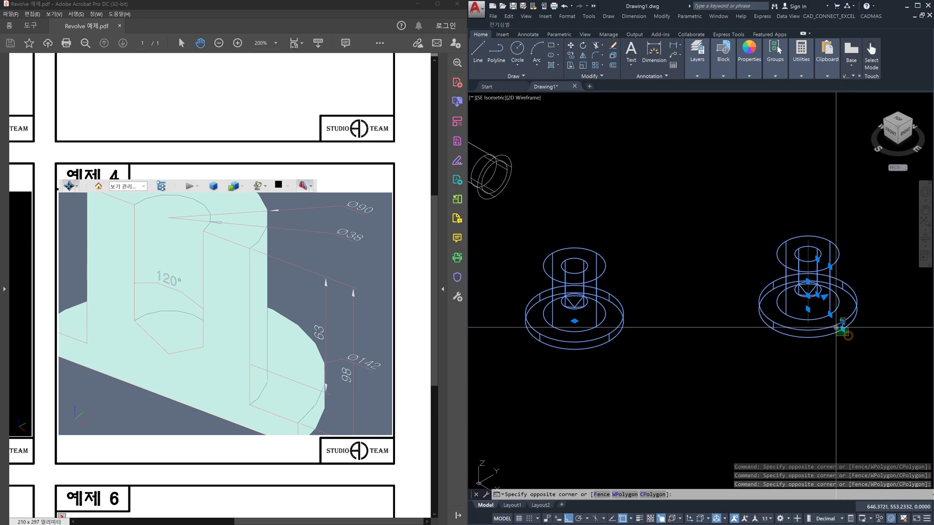
{"action": "left_click", "coordinate": [684, 356]}
{"action": "left_click", "coordinate": [626, 316]}
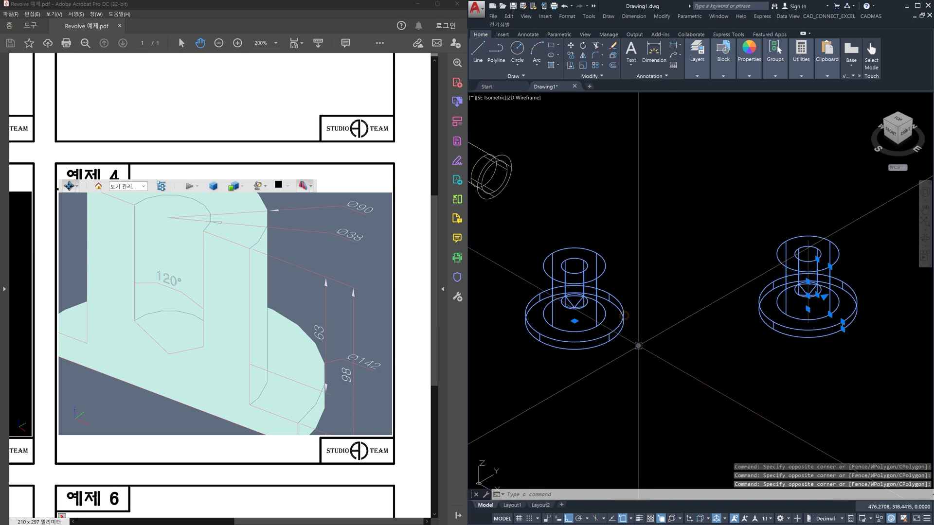
{"action": "key", "text": "Escape"}
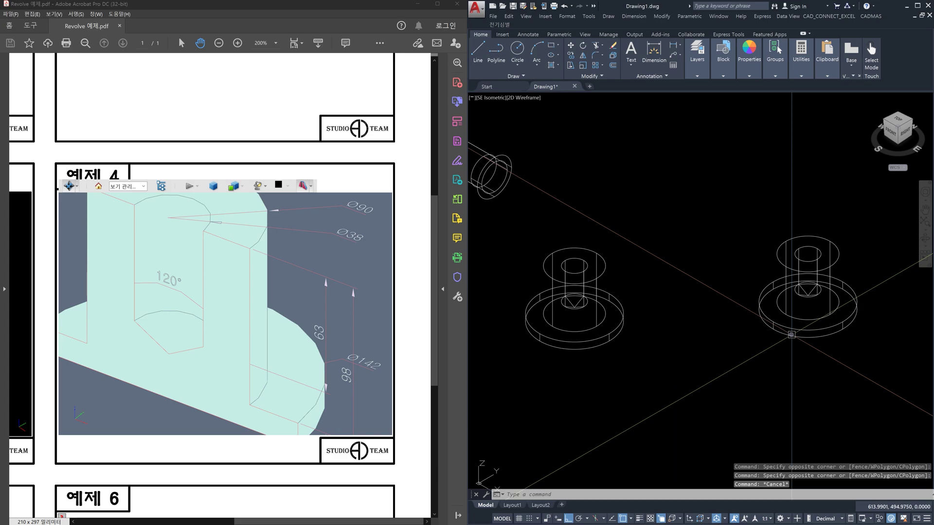
{"action": "left_click", "coordinate": [839, 355]}
{"action": "left_click", "coordinate": [807, 316]}
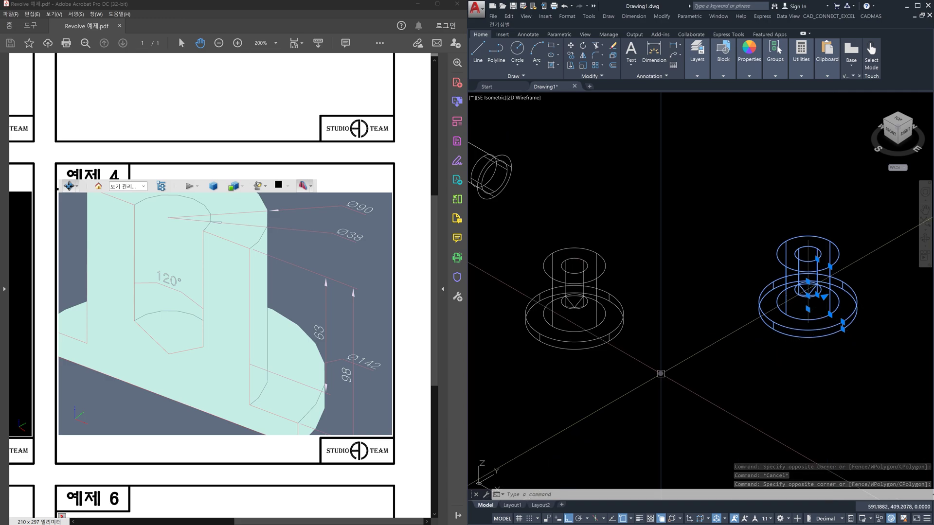
{"action": "left_click", "coordinate": [634, 370]}
{"action": "left_click", "coordinate": [584, 329]}
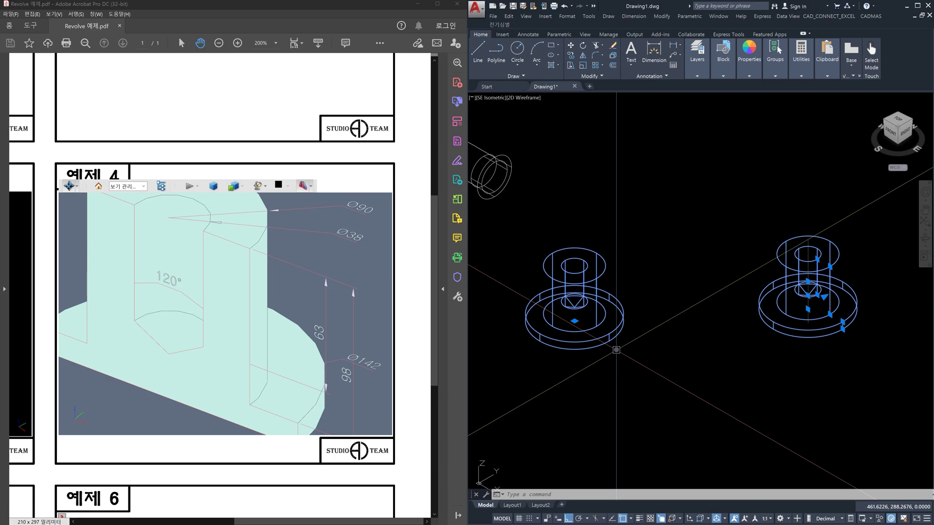
{"action": "left_click", "coordinate": [632, 349]}
{"action": "left_click", "coordinate": [589, 313]}
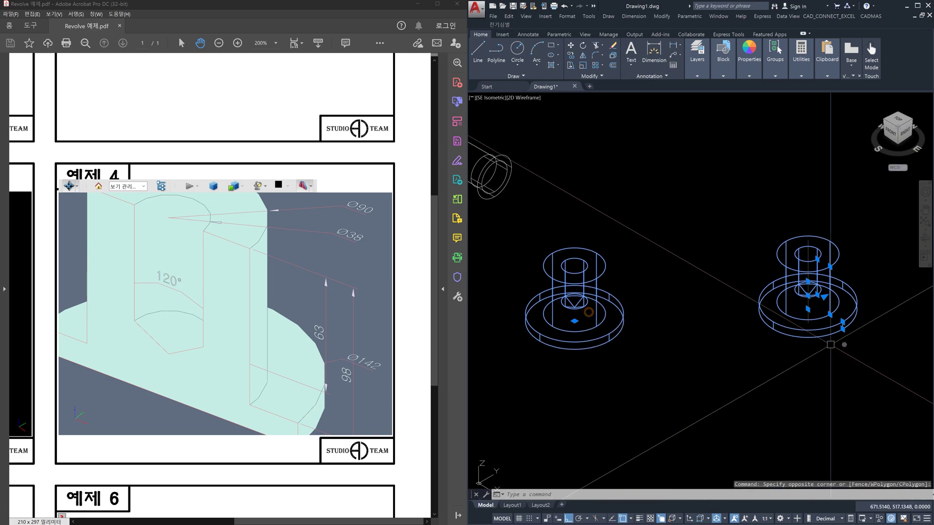
{"action": "left_click", "coordinate": [858, 344]}
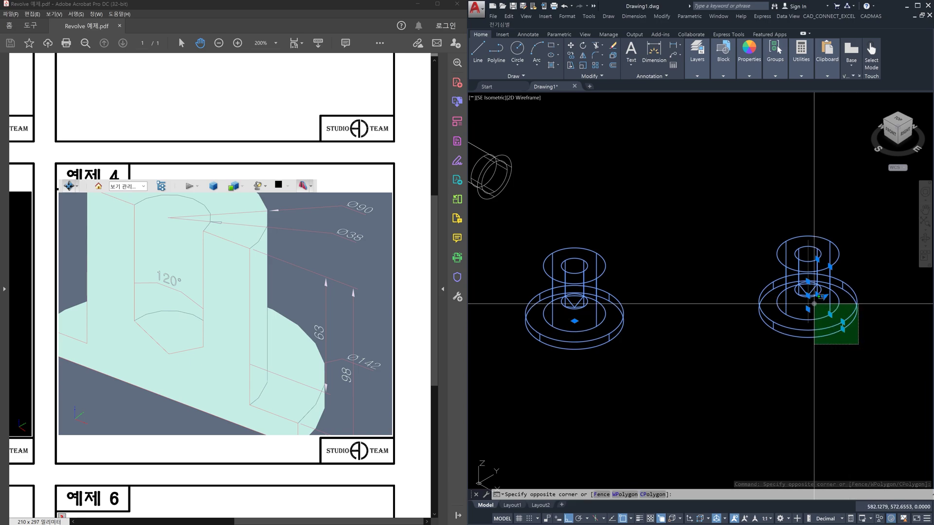
{"action": "left_click", "coordinate": [814, 304]}
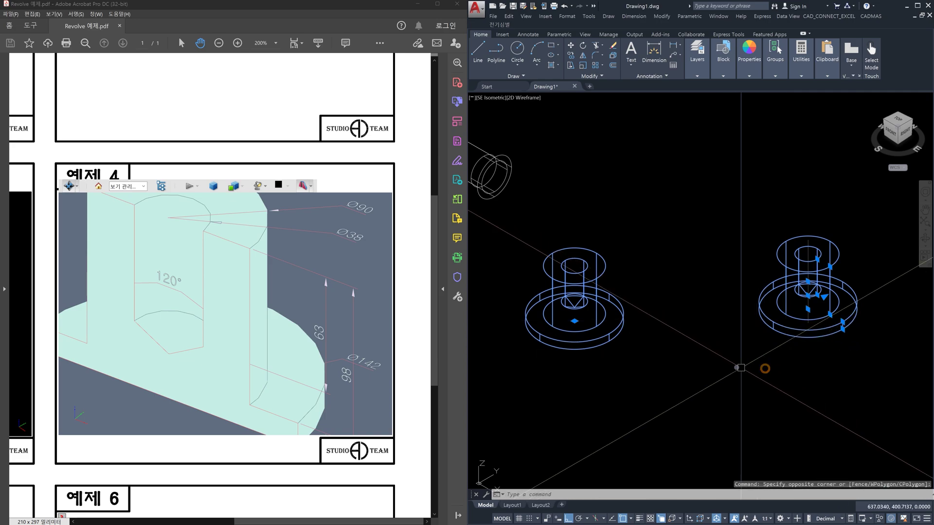
{"action": "key", "text": "Escape"}
{"action": "left_click", "coordinate": [626, 373]}
{"action": "left_click", "coordinate": [589, 320]}
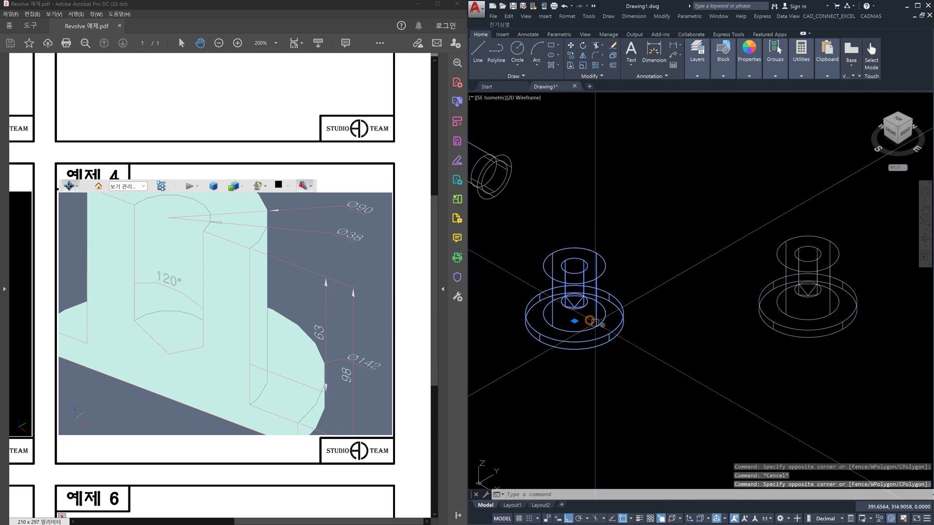
{"action": "left_click", "coordinate": [839, 340]}
{"action": "left_click", "coordinate": [810, 306]}
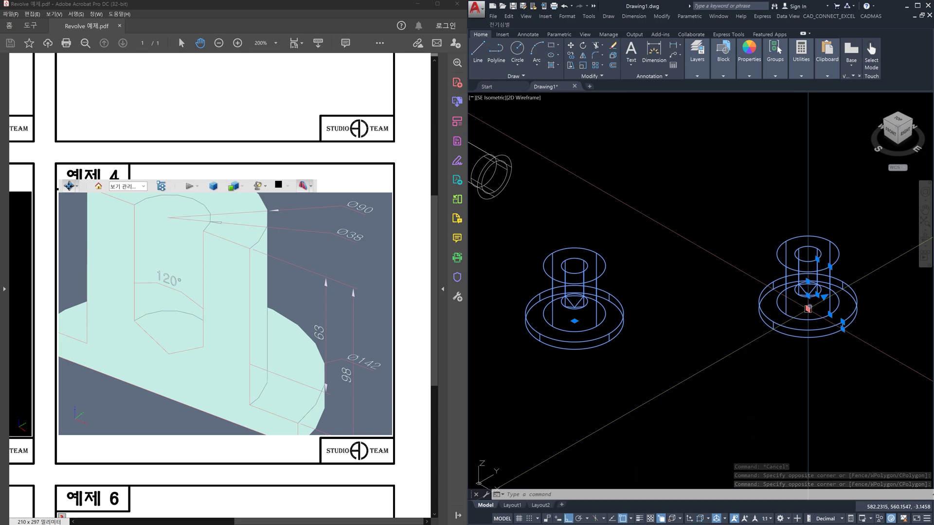
{"action": "key", "text": "Escape"}
{"action": "left_click", "coordinate": [857, 359]}
{"action": "left_click", "coordinate": [815, 288]}
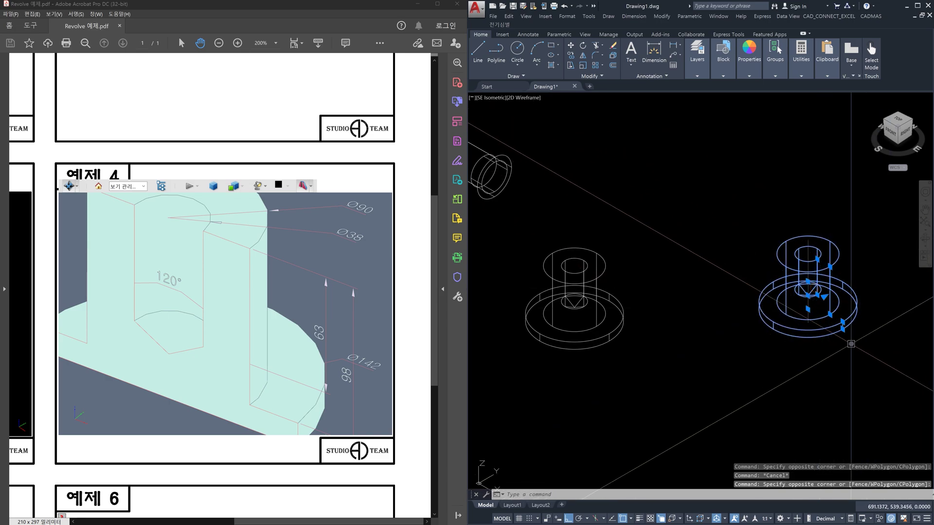